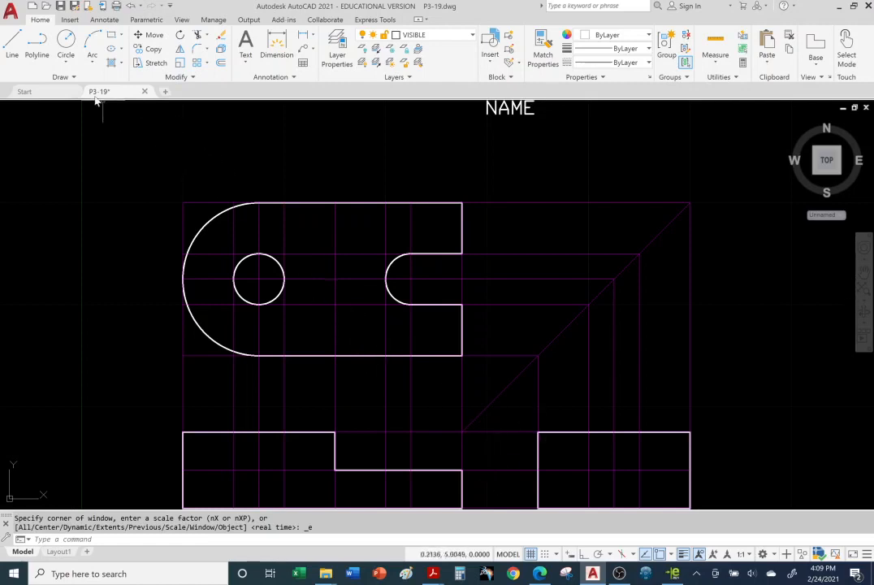
Step: Switch to eDrawings, maximize its window and open the P3-19.3dxml model
left_click(677, 577)
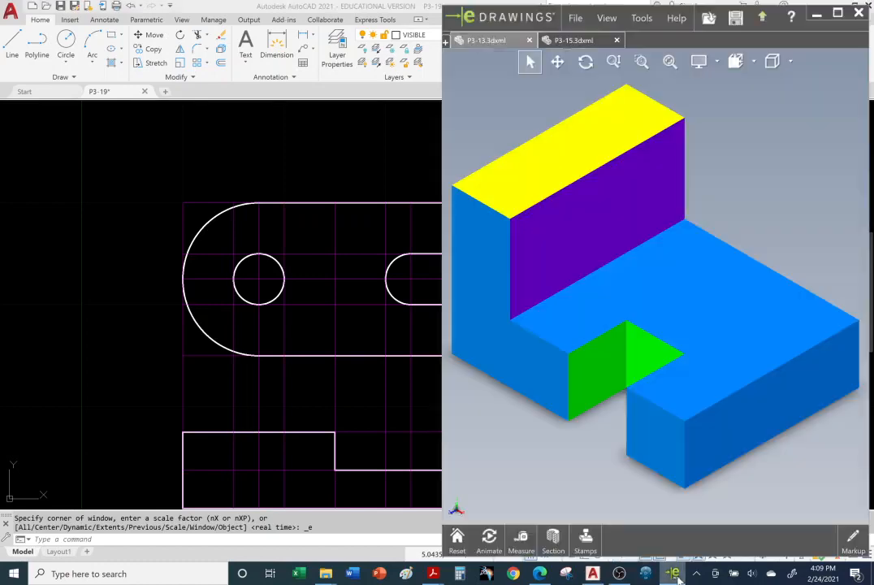
left_click(839, 14)
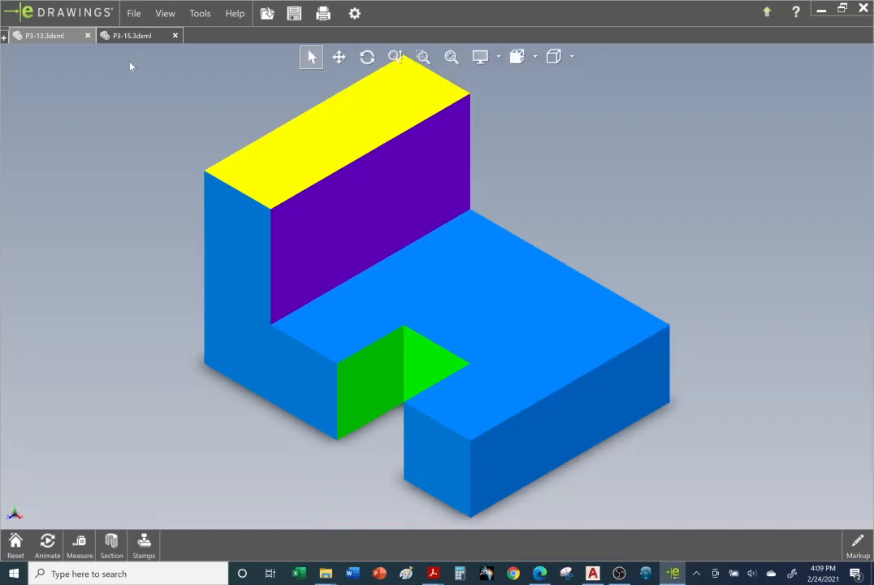
left_click(131, 17)
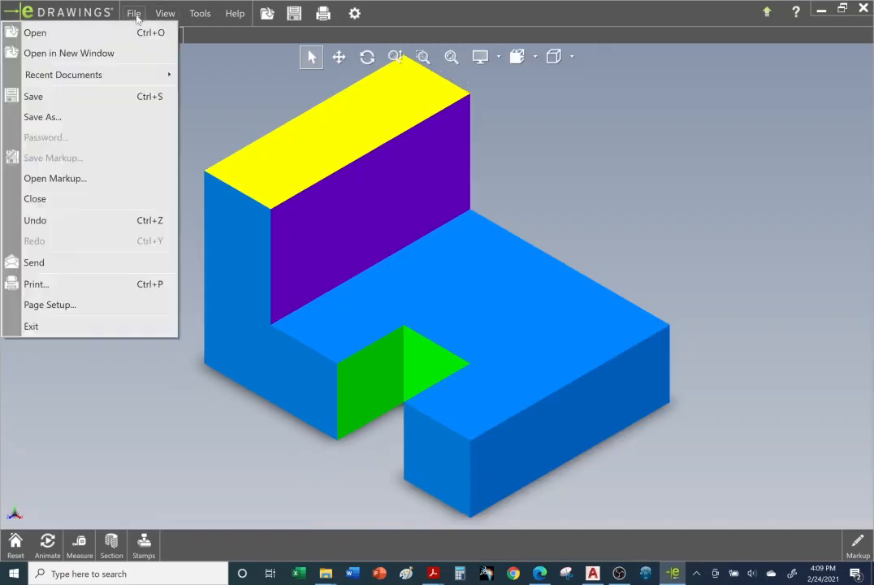
left_click(68, 31)
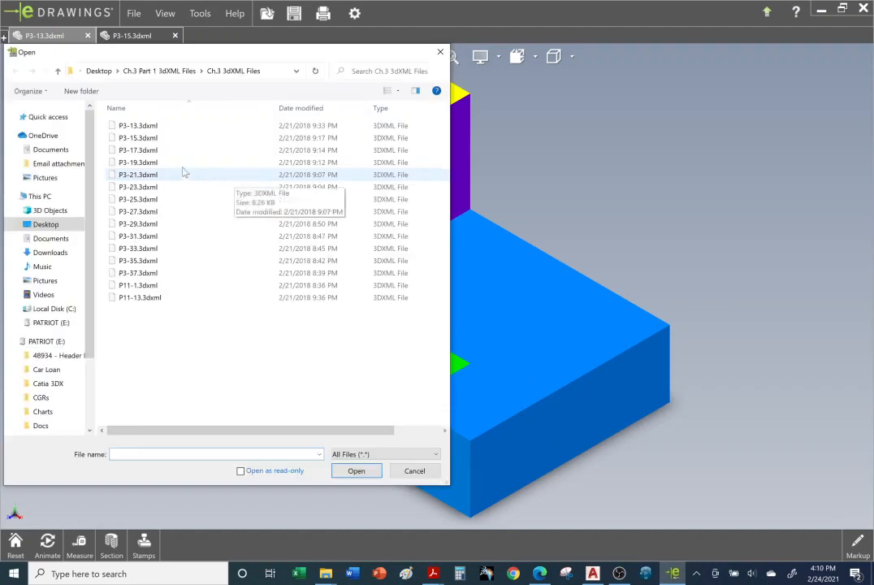
left_click(151, 163)
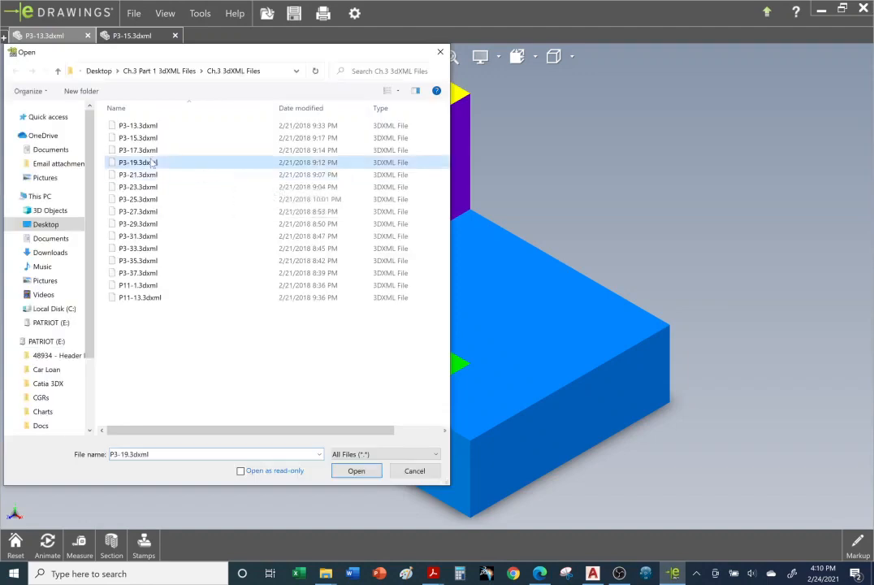
left_click(356, 471)
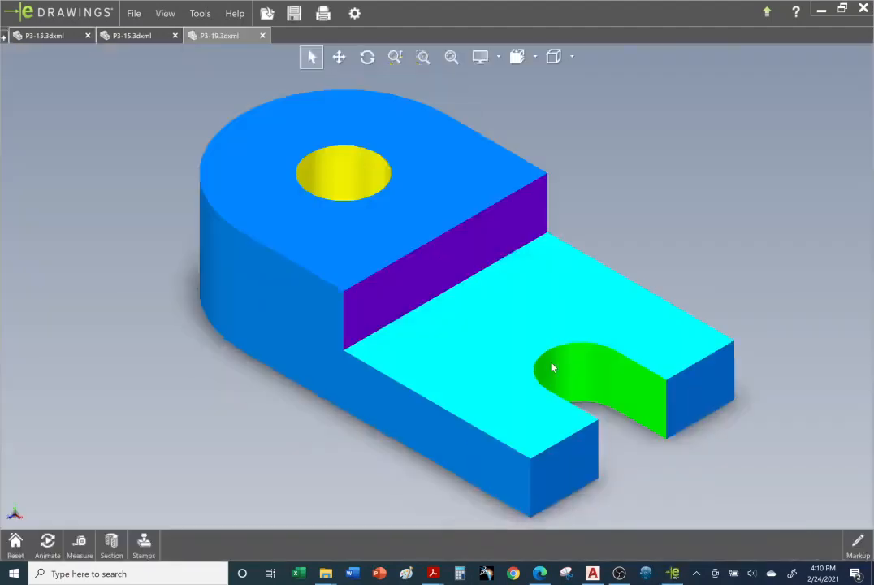
Step: Inspect the part's edges in Shaded with Edges and wireframe display, ending with Shaded with Edges
left_click(572, 59)
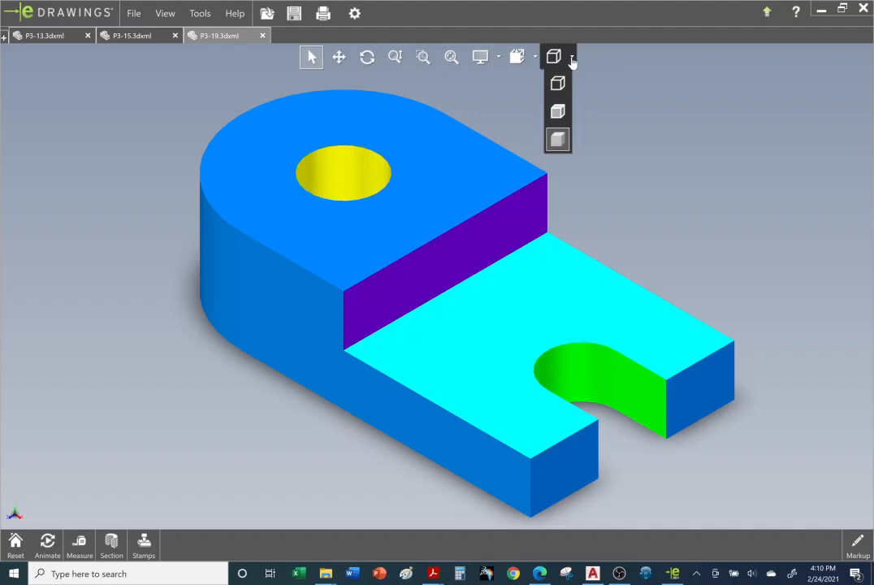
left_click(560, 111)
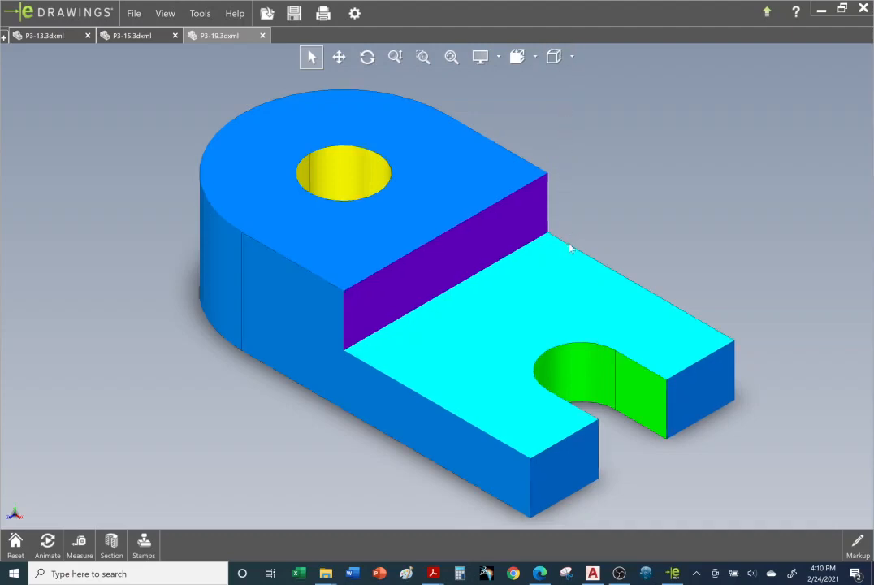
left_click(572, 56)
left_click(560, 84)
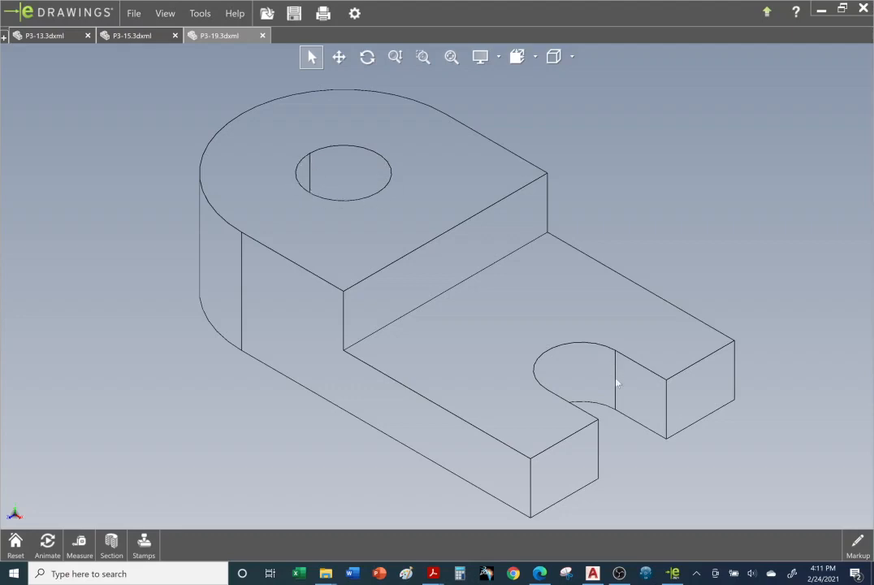
left_click(572, 57)
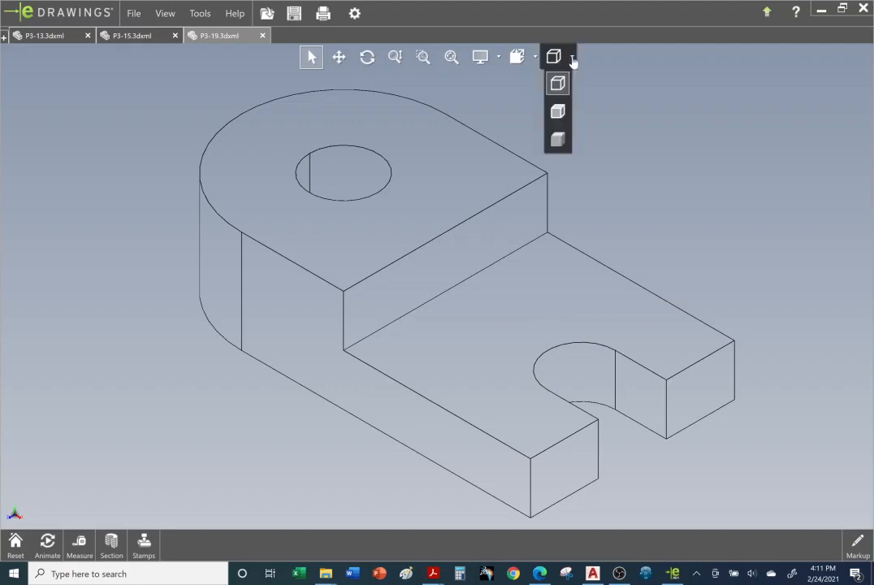
left_click(558, 113)
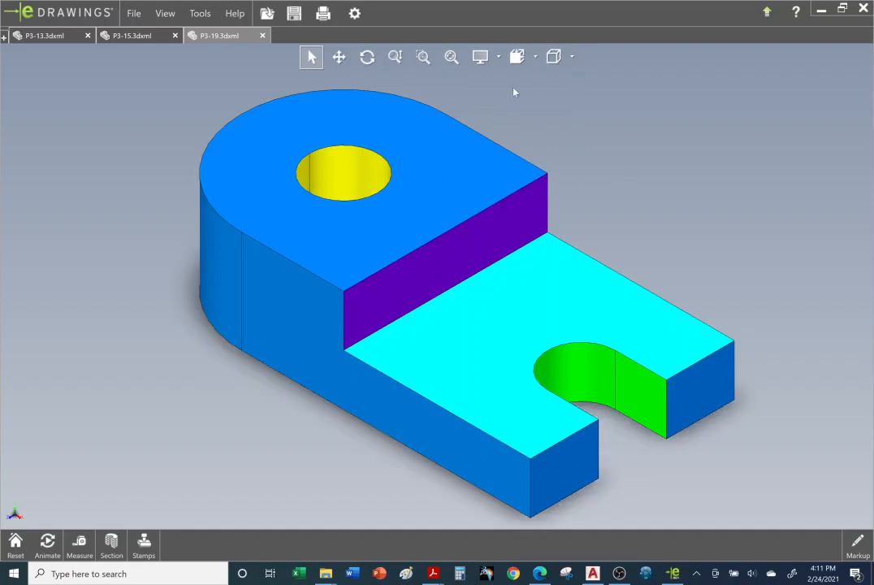
Step: Examine the part in the Front and Top views, tilt it to inspect the step face, and return to the Top view
left_click(534, 58)
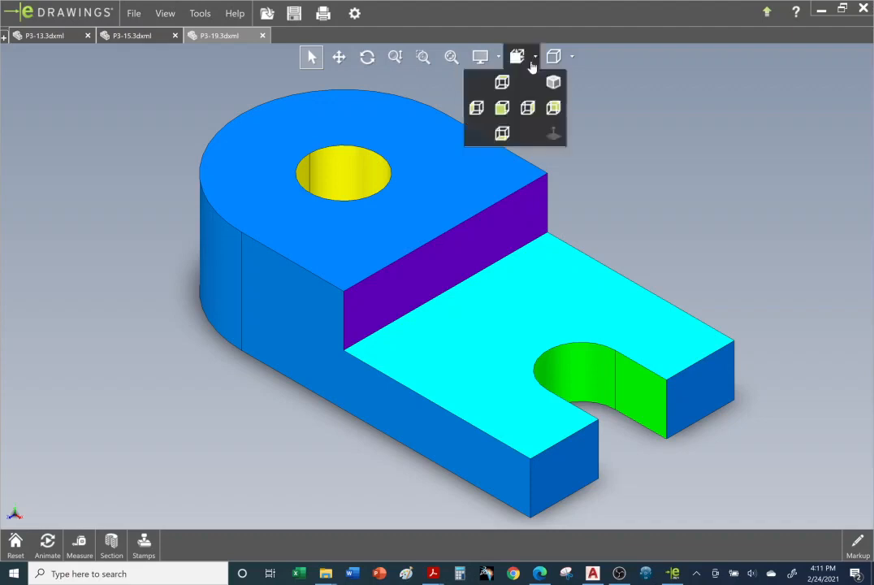
left_click(503, 109)
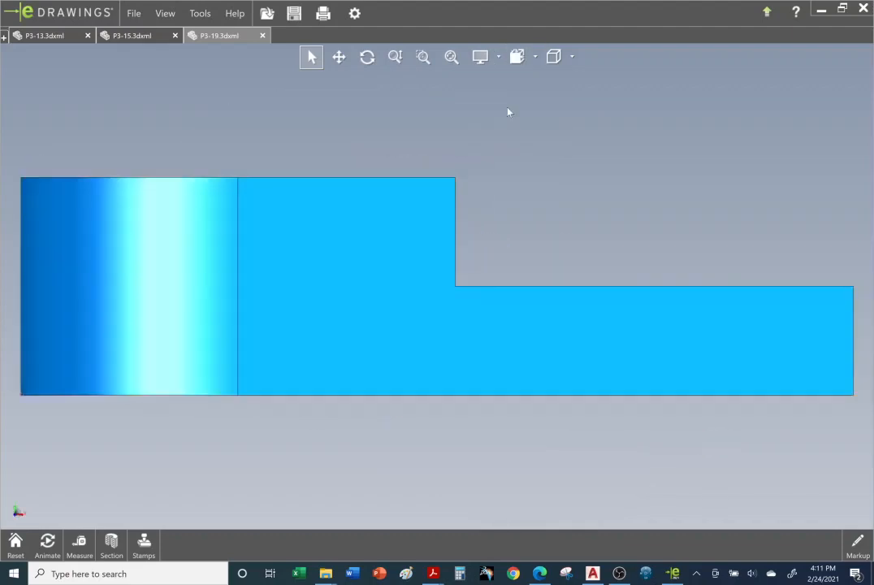
left_click(536, 58)
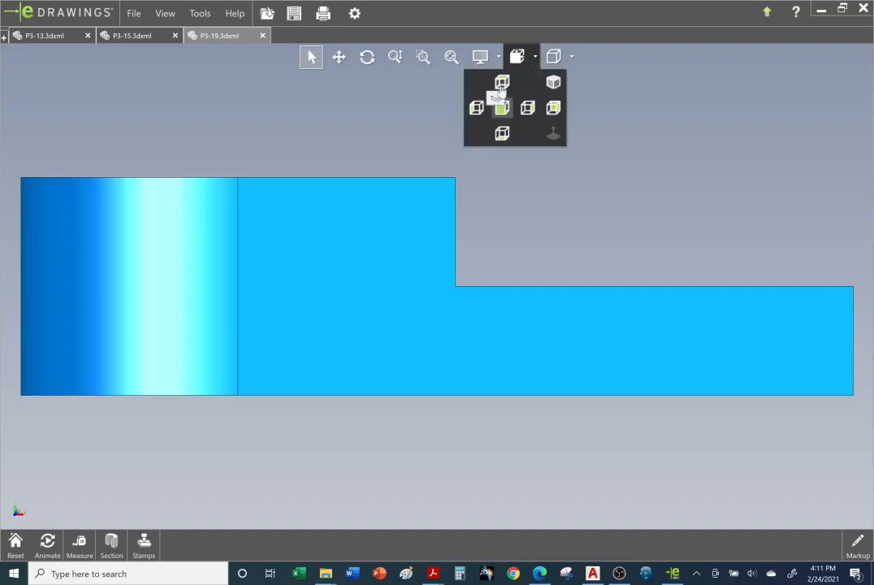
left_click(503, 83)
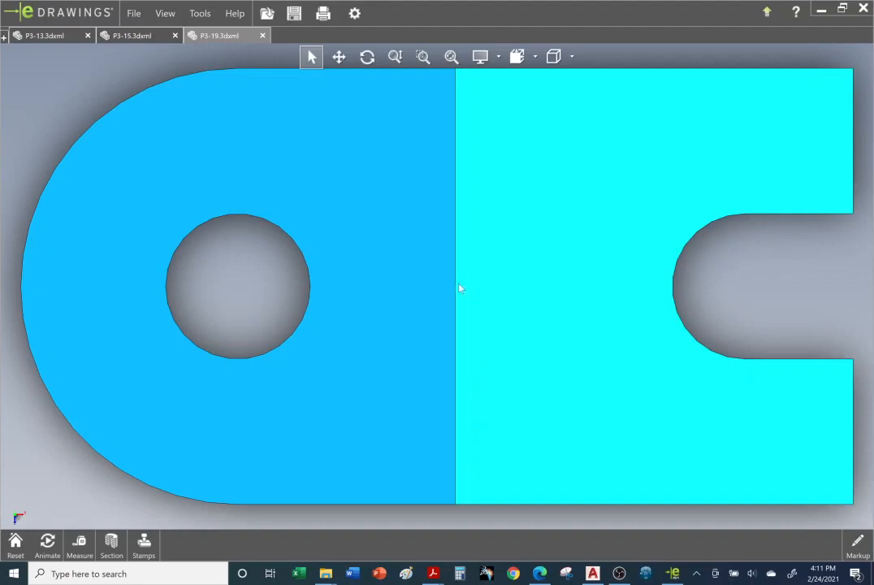
middle_click_drag(459, 284, 429, 290)
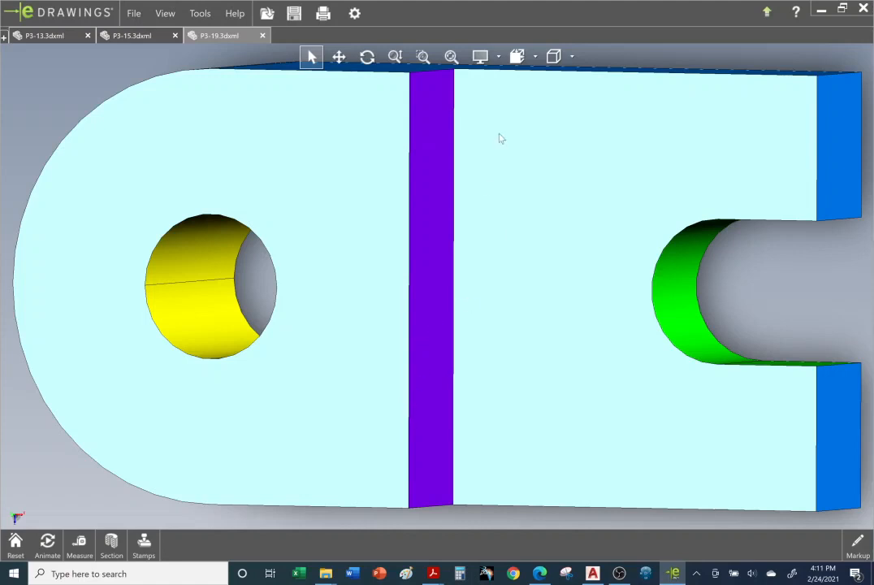
left_click(536, 57)
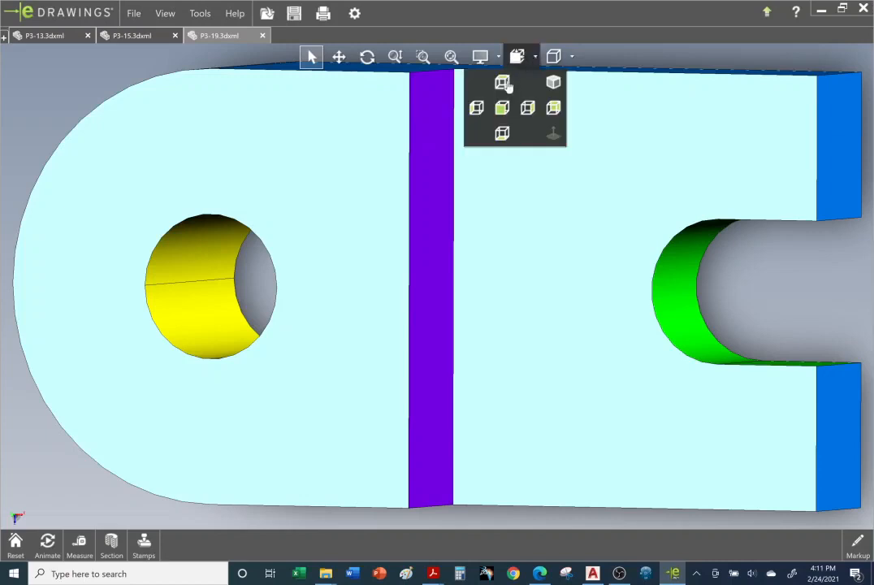
left_click(508, 108)
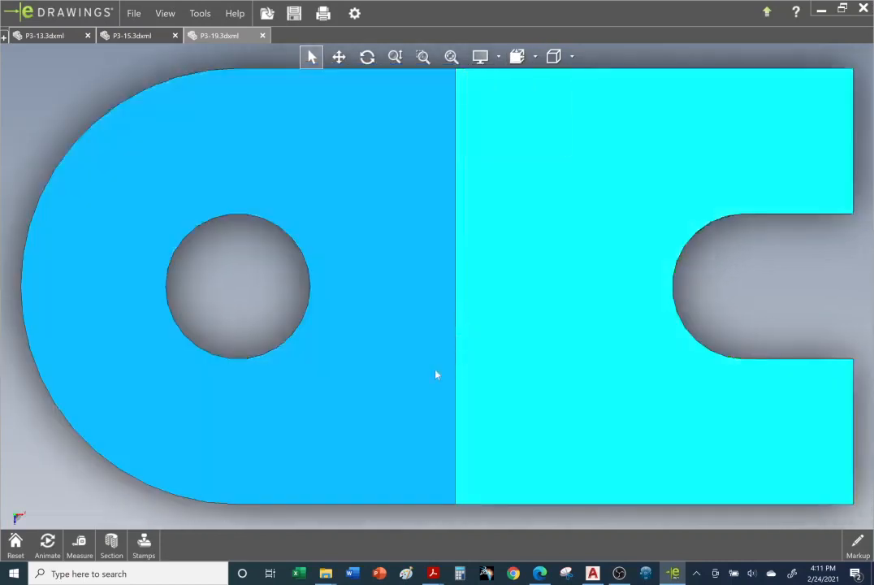
Step: Switch to AutoCAD and draw a vertical VISIBLE-layer line from the front view's upper step corner to the top view's upper edge
left_click(600, 575)
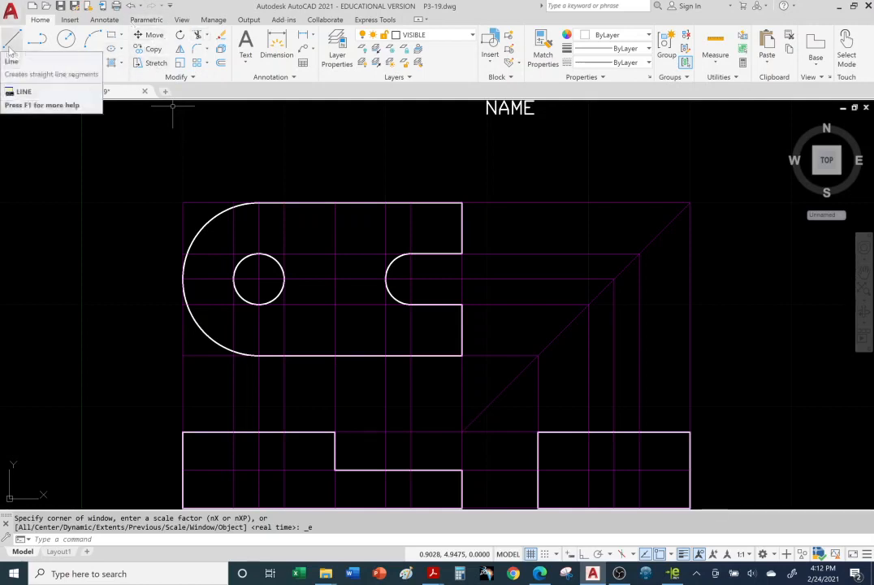
left_click(439, 35)
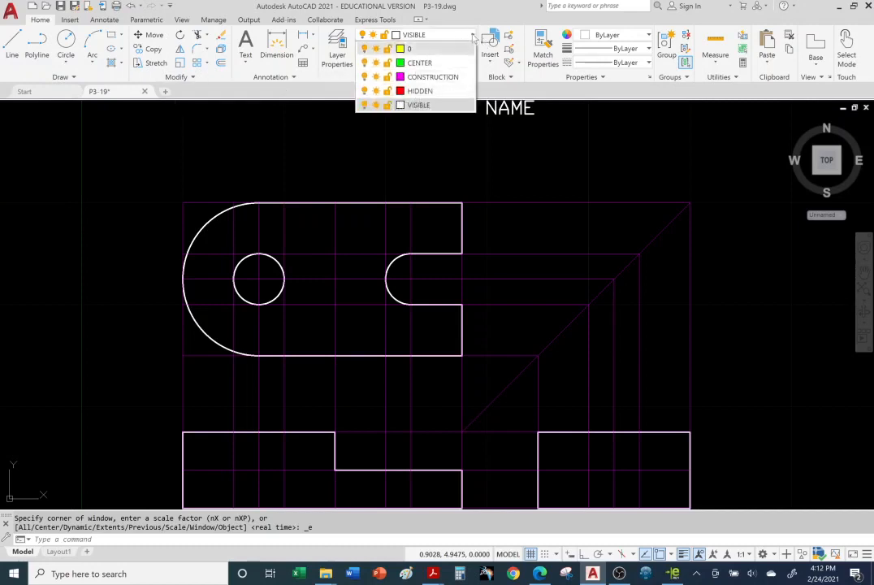
left_click(421, 106)
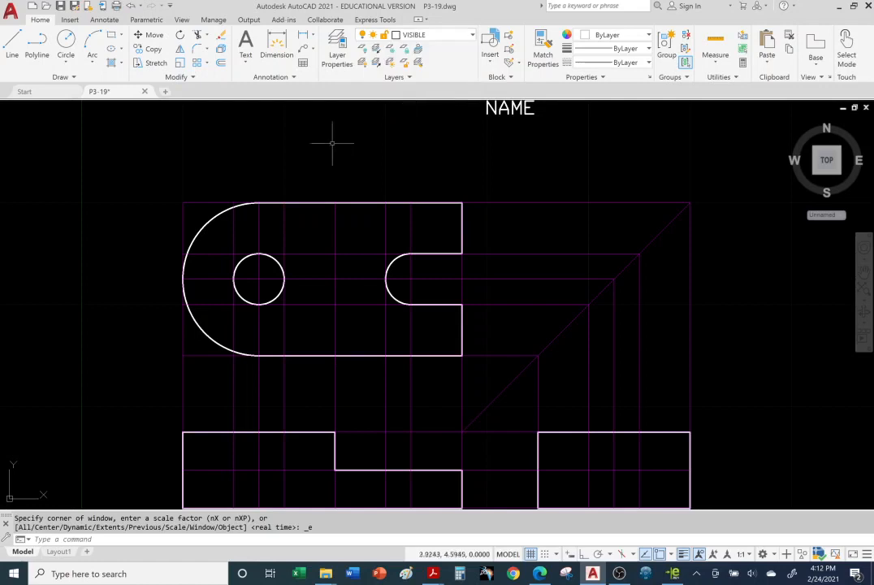
left_click(16, 51)
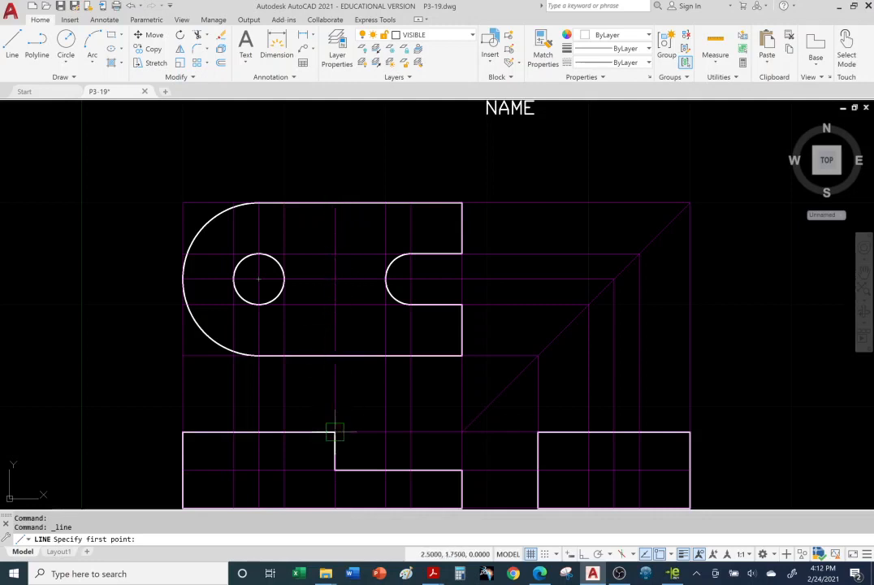
middle_click_drag(335, 433, 335, 387)
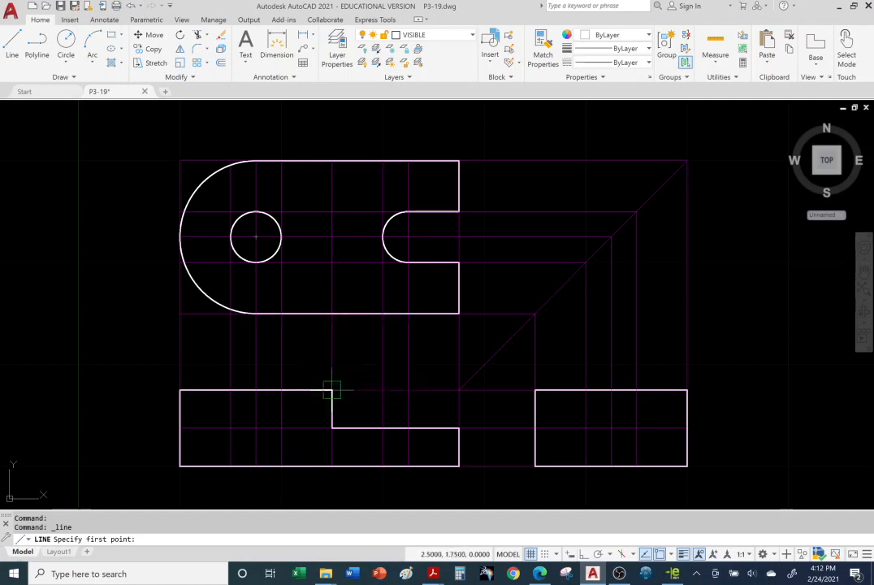
left_click(332, 390)
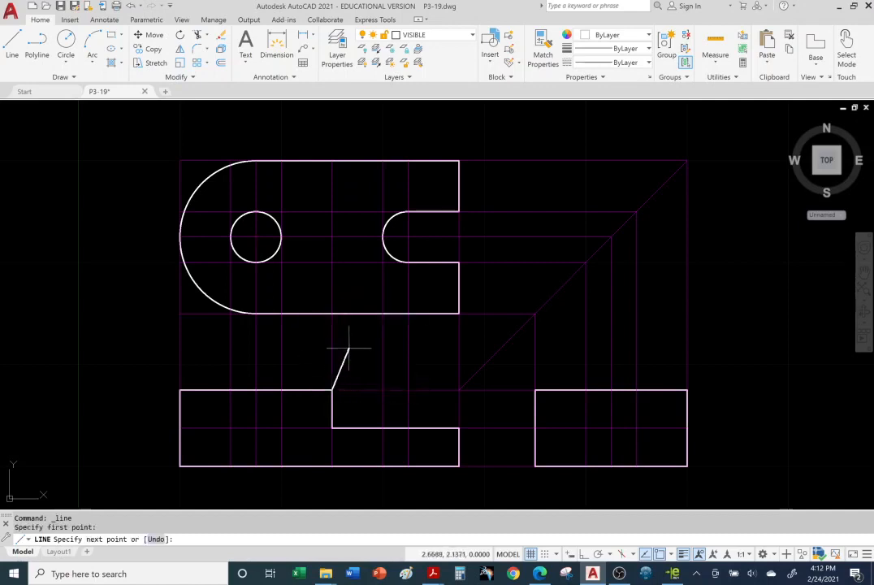
left_click(332, 160)
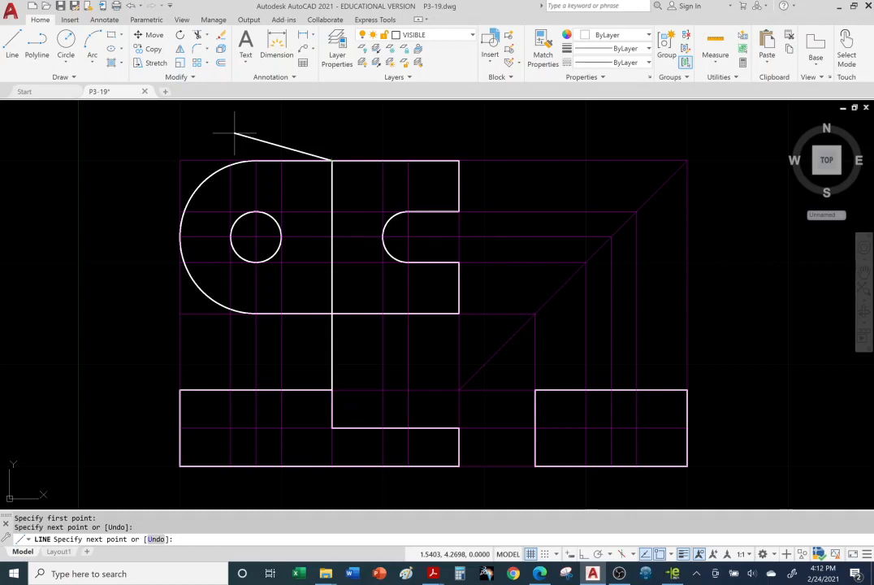
key("Escape")
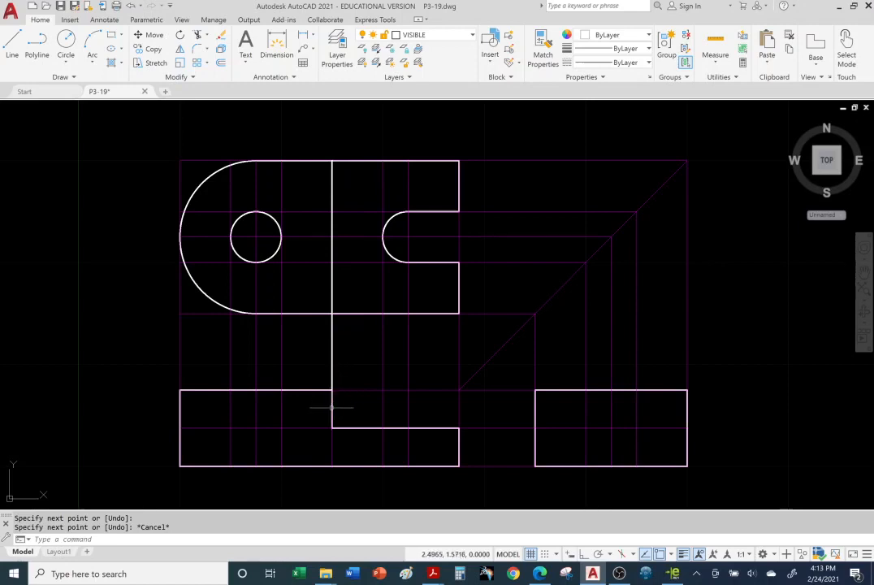
Step: Shorten the vertical step line by stretching its lower end up to the top view's lower edge
left_click(331, 279)
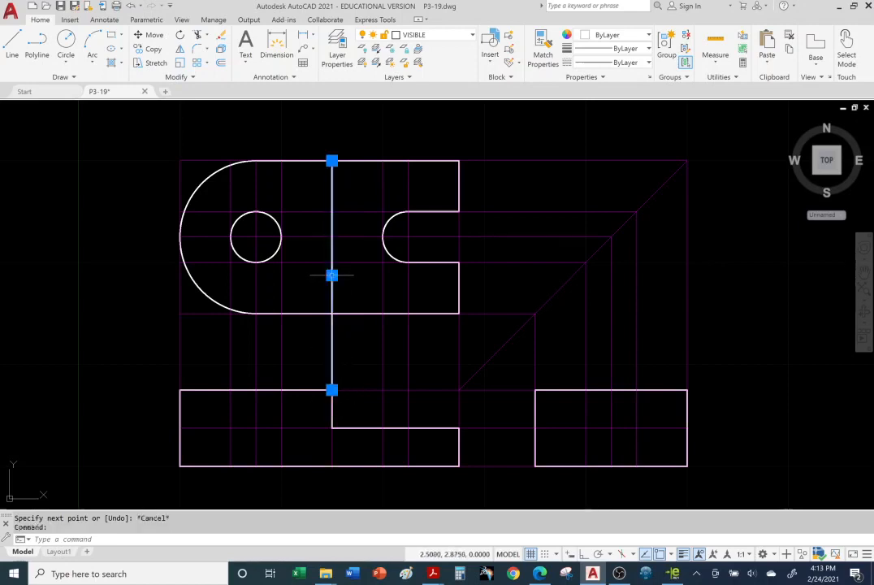
left_click(332, 391)
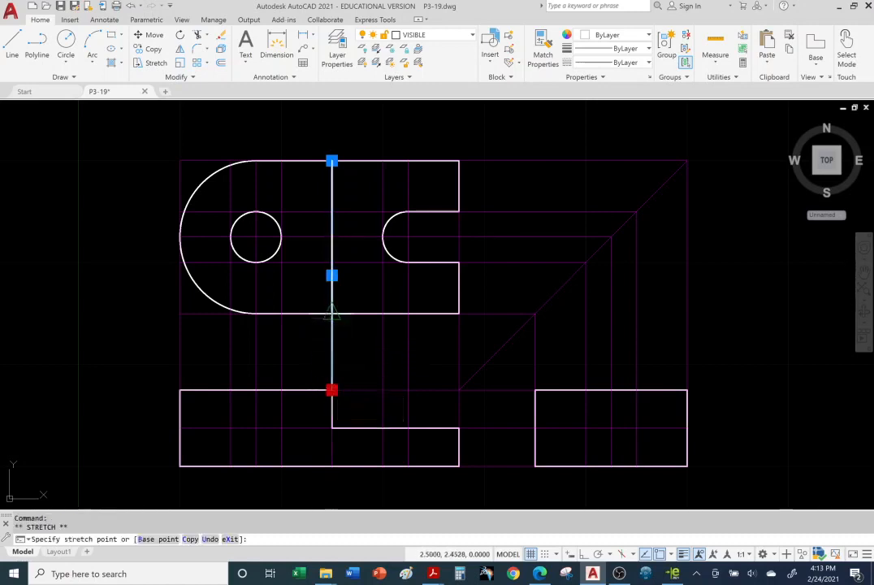
left_click(332, 312)
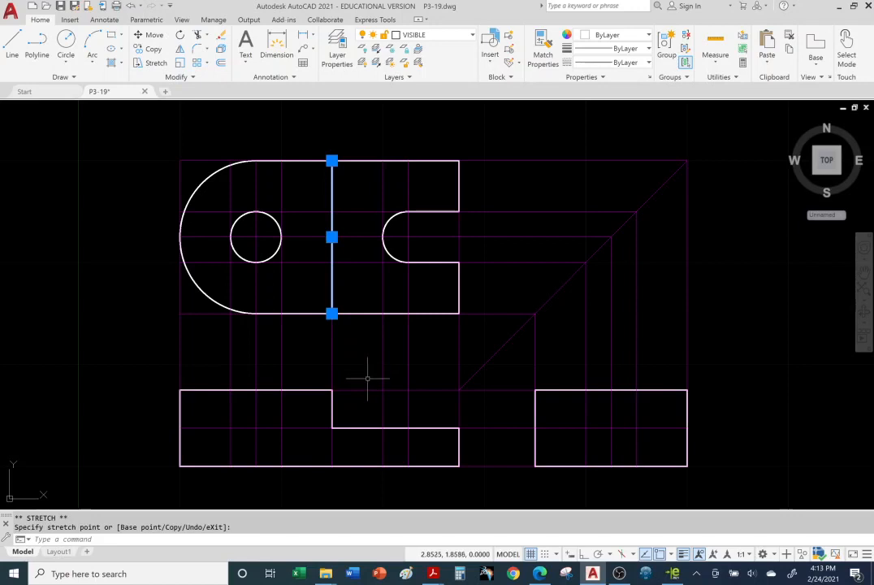
key("Escape")
key("Escape")
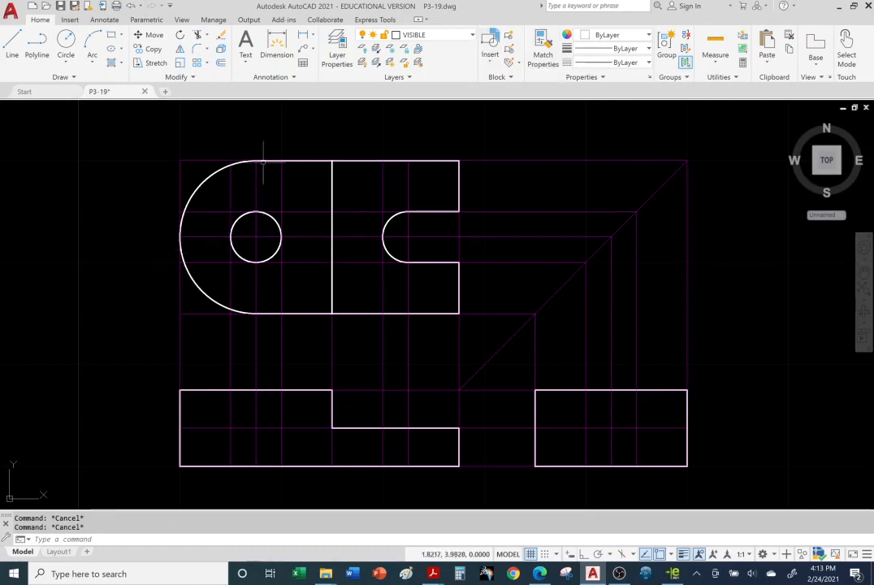
Step: Draw a horizontal centerline on the CENTER layer through the hole and slot centers, extending beyond both ends of the top view
left_click(473, 36)
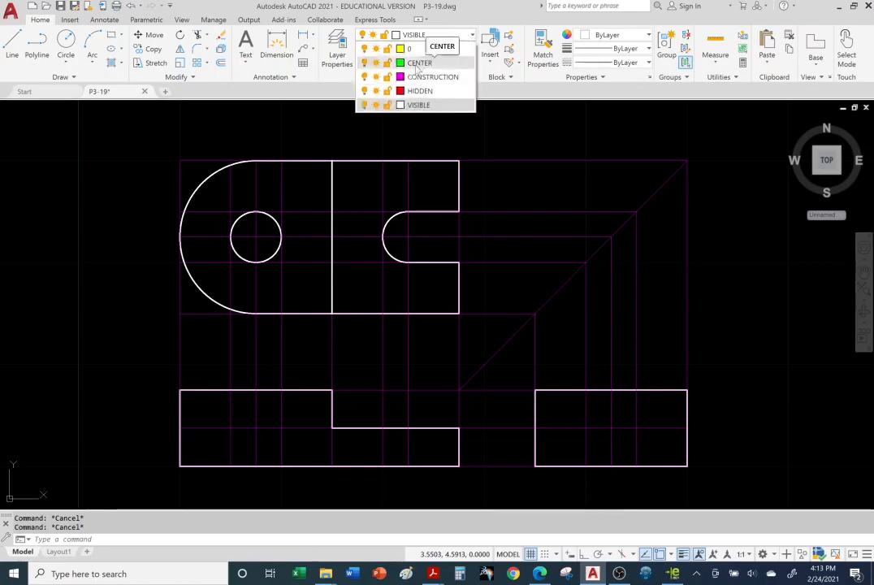
left_click(417, 63)
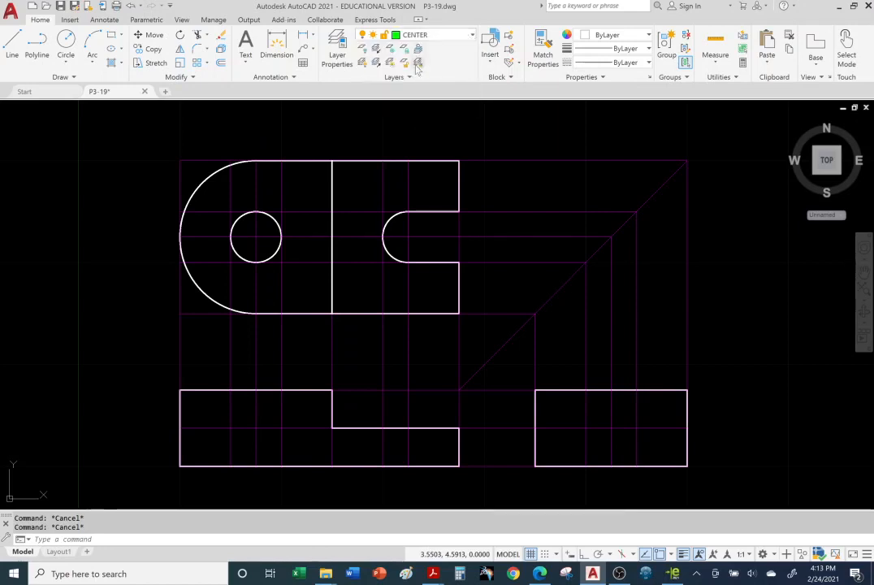
left_click(16, 54)
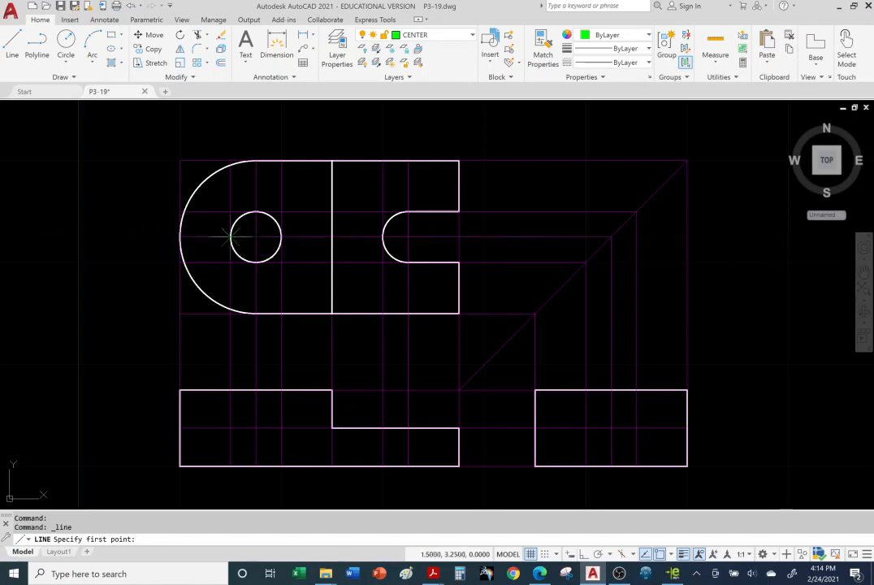
left_click(146, 237)
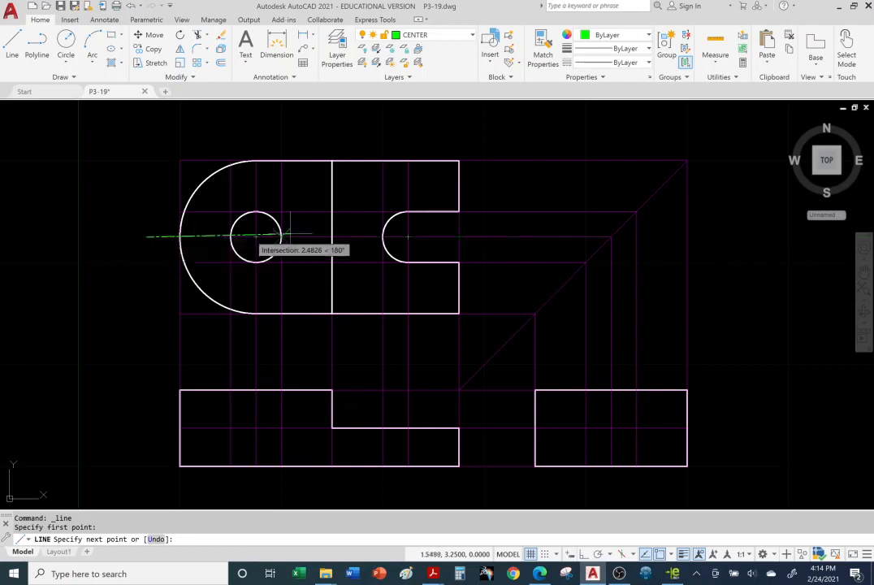
left_click(490, 237)
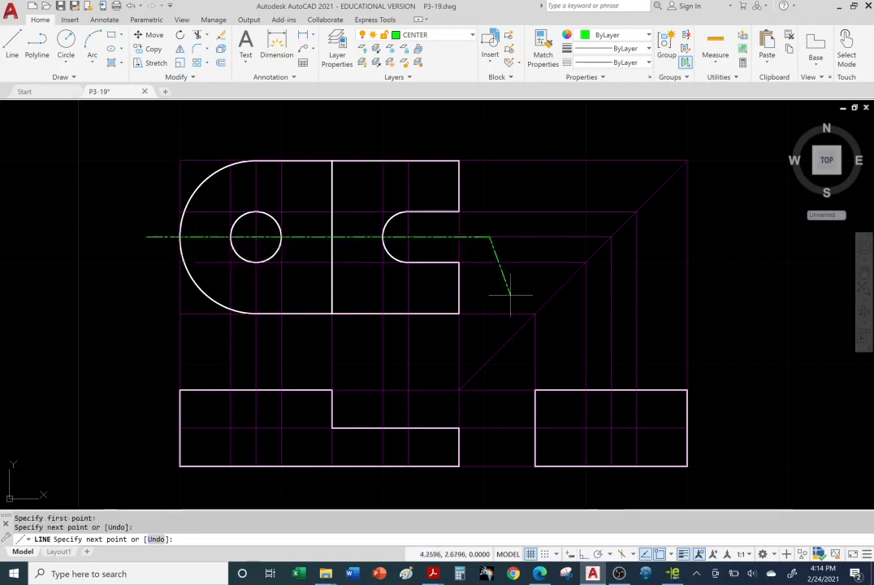
Step: With Ortho on, draw a vertical CENTER-layer line through the hole's center, from about 1.06 above it to the top view's lower edge
key("Escape")
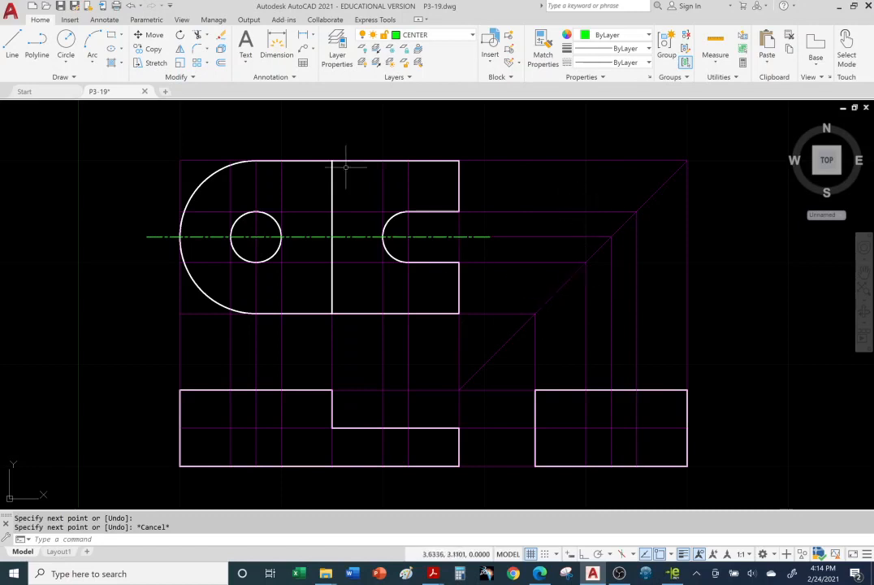
left_click(12, 48)
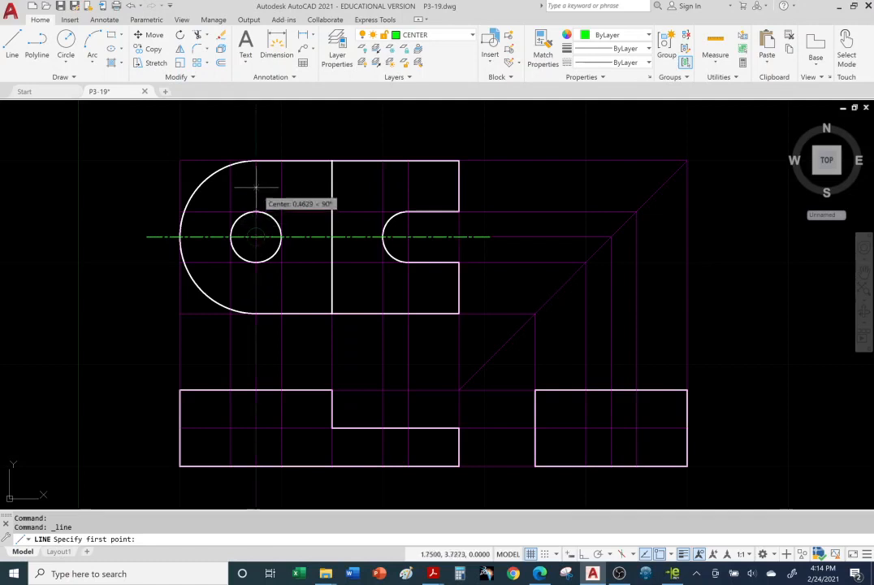
left_click(256, 128)
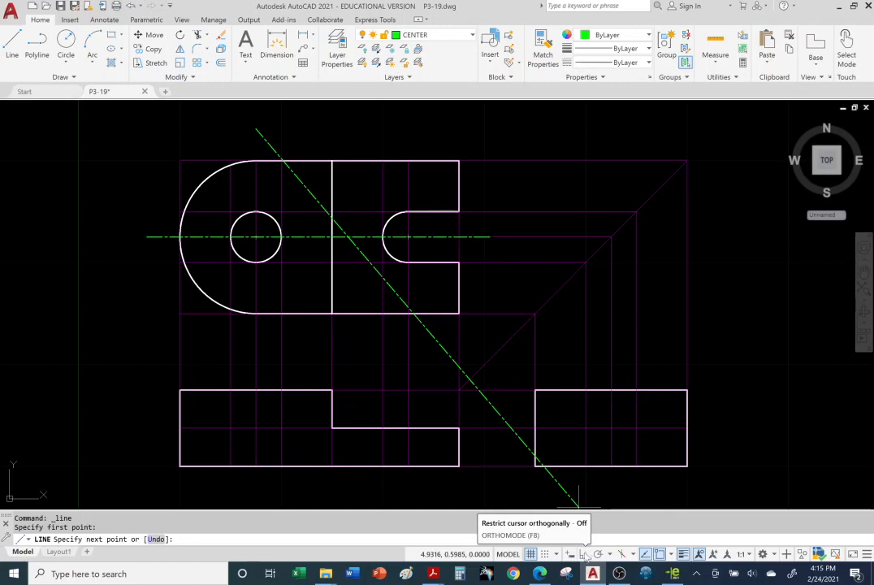
left_click(583, 555)
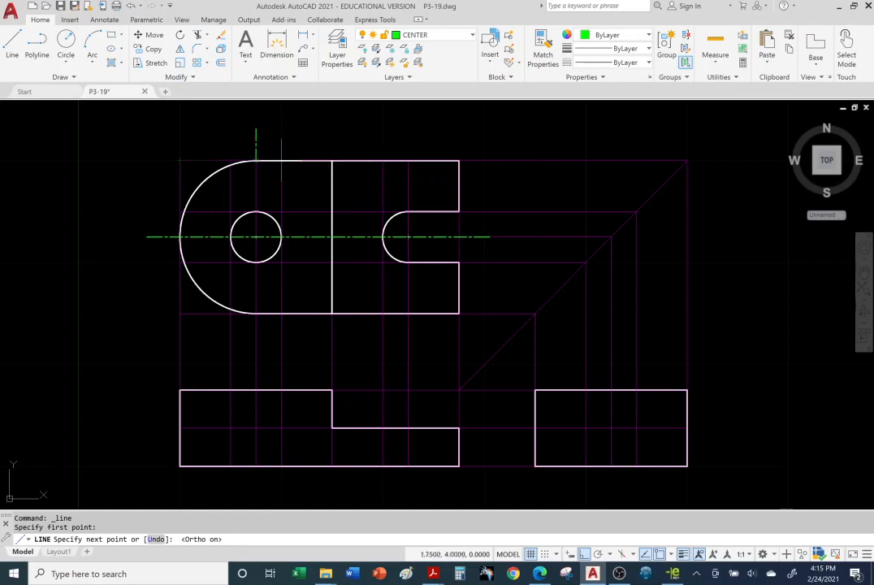
left_click(260, 343)
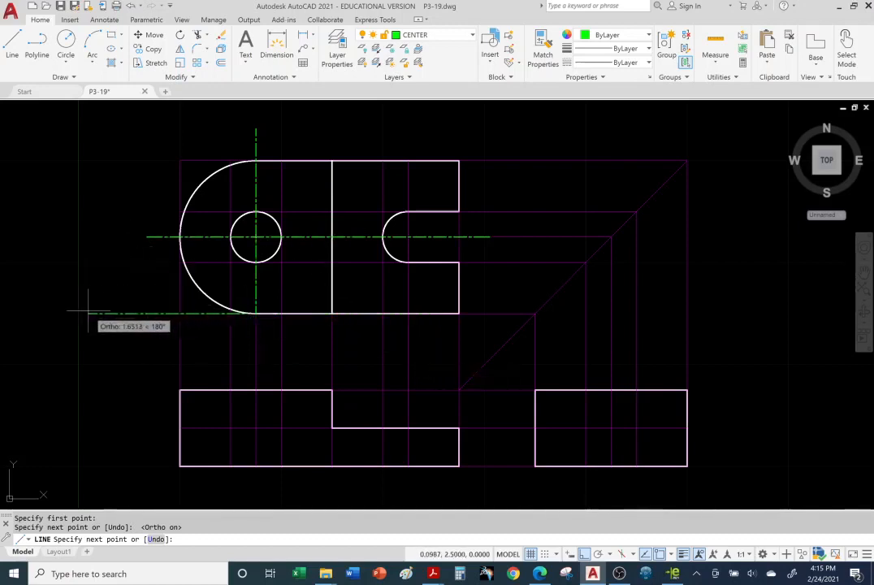
key("Escape")
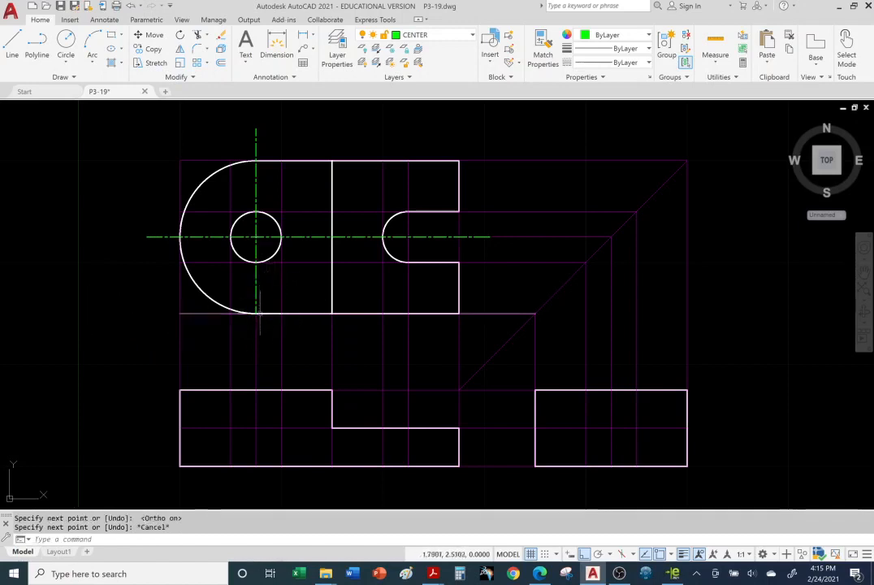
Step: With object snap off, stretch the hole's vertical centerline about 0.34 below the top view's lower edge
left_click(256, 186)
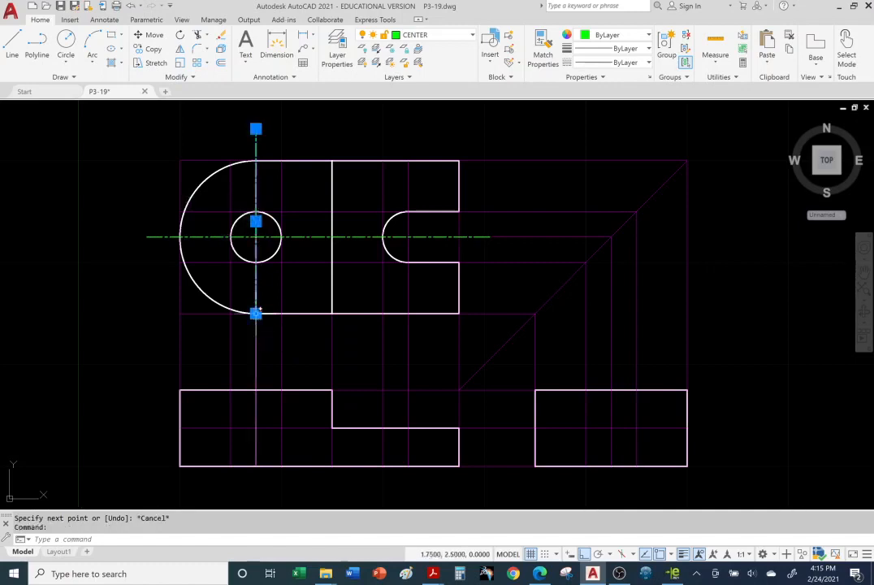
mouse_move(256, 314)
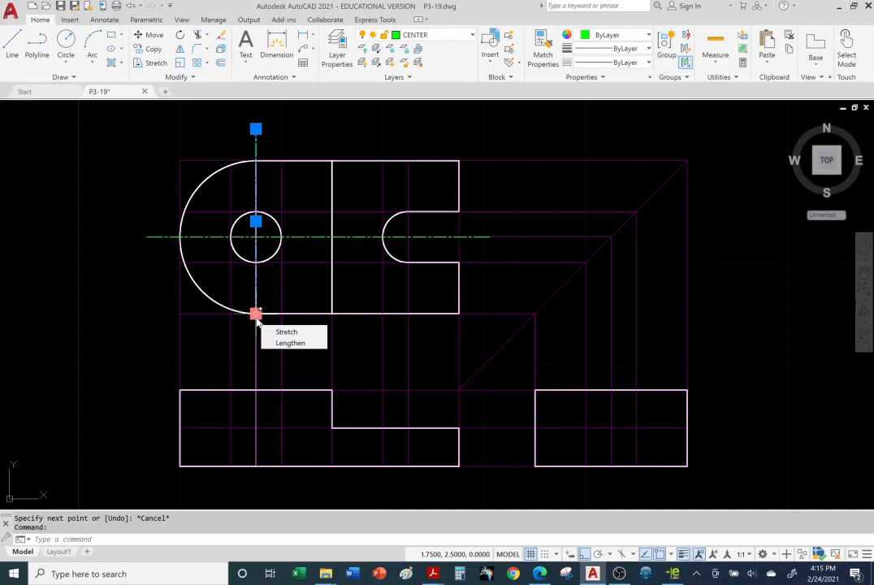
left_click(256, 314)
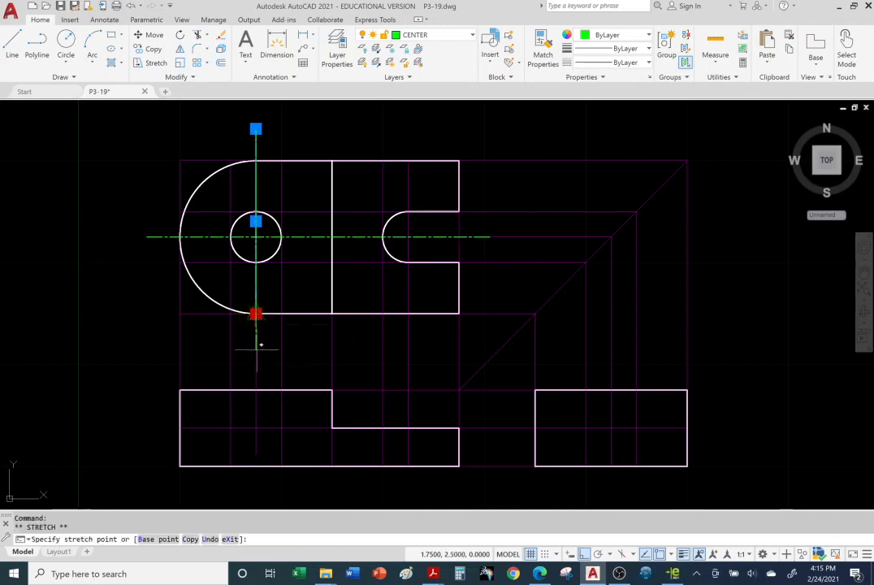
key("Escape")
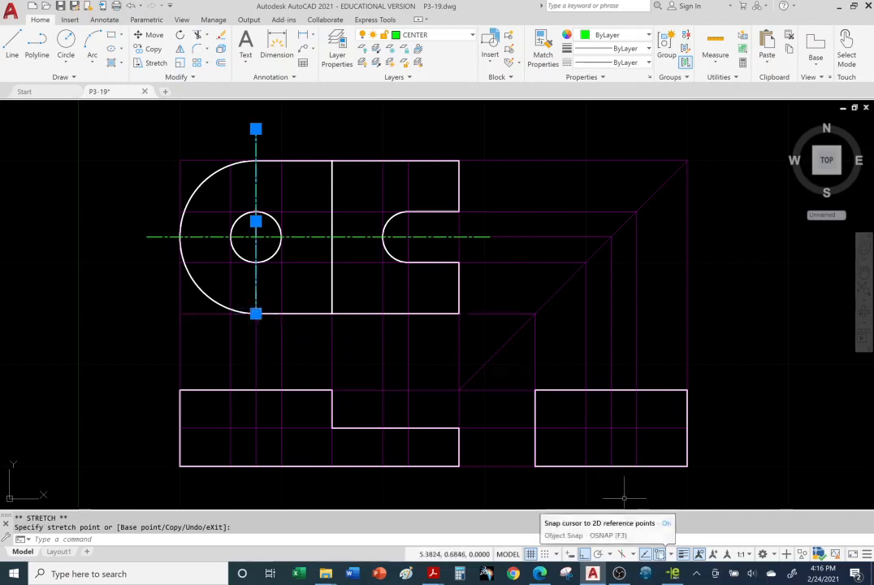
key("F3")
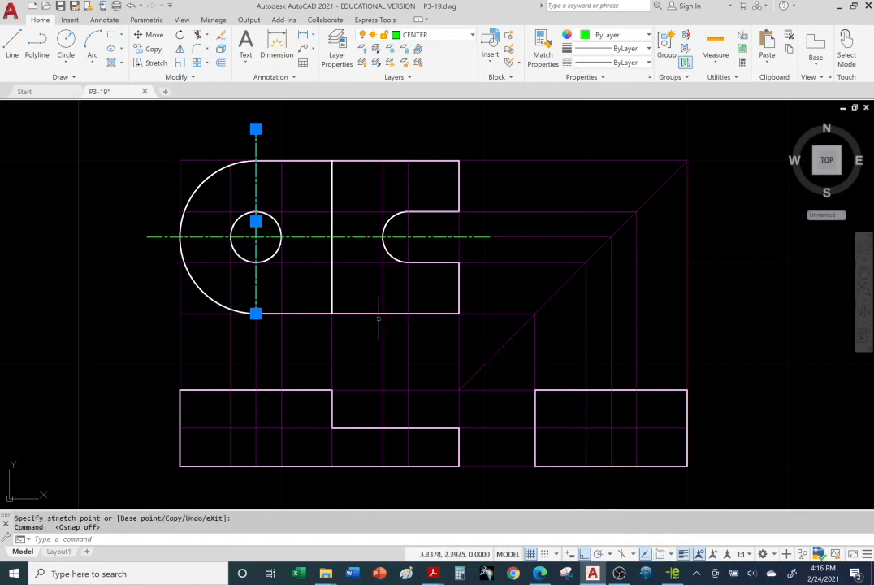
left_click(256, 314)
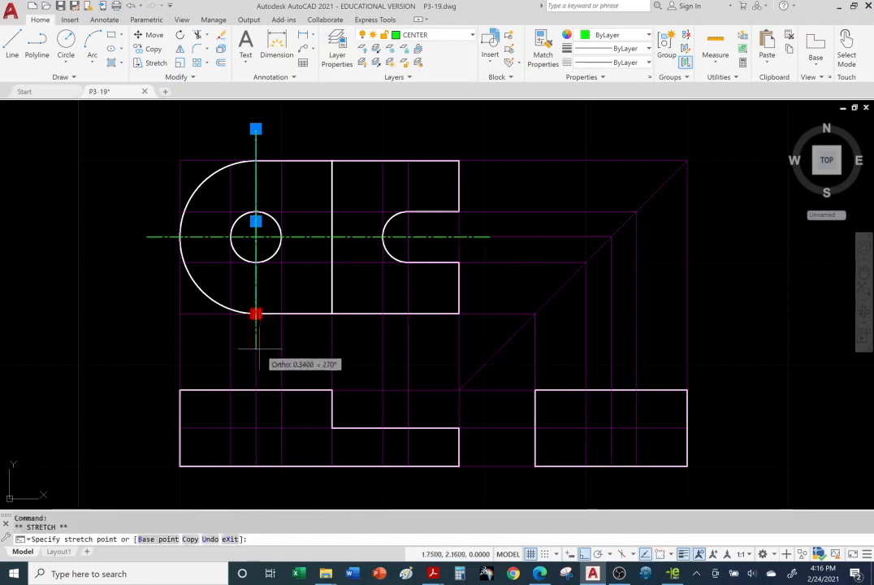
left_click(256, 349)
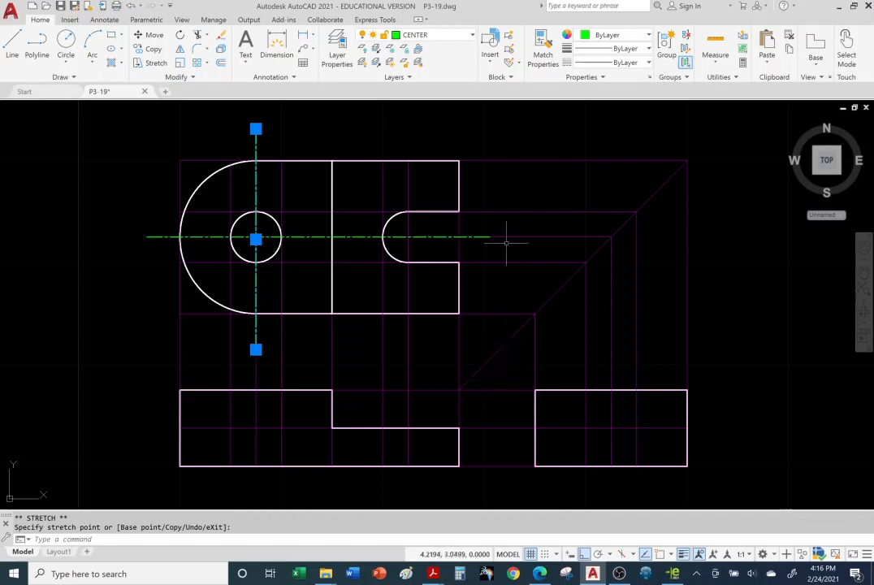
Step: Draw a vertical centerline about 0.95 long through the slot arc's center, snapping its start in line with the center and turning object snap off for its end
left_click(17, 45)
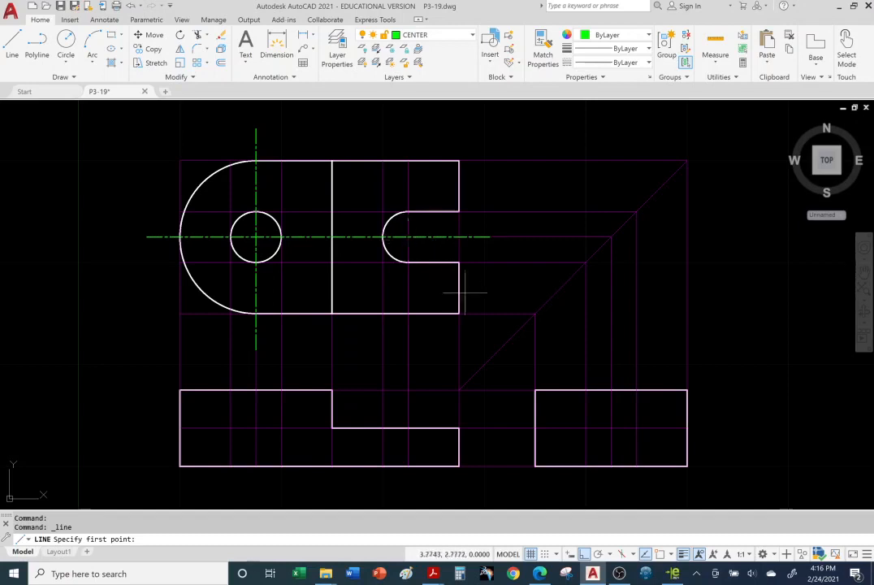
left_click(660, 553)
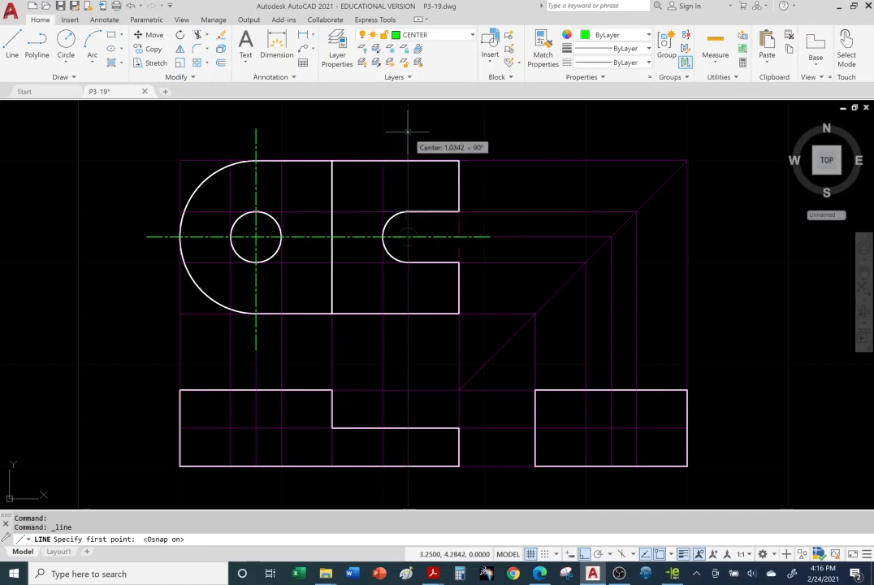
left_click(408, 194)
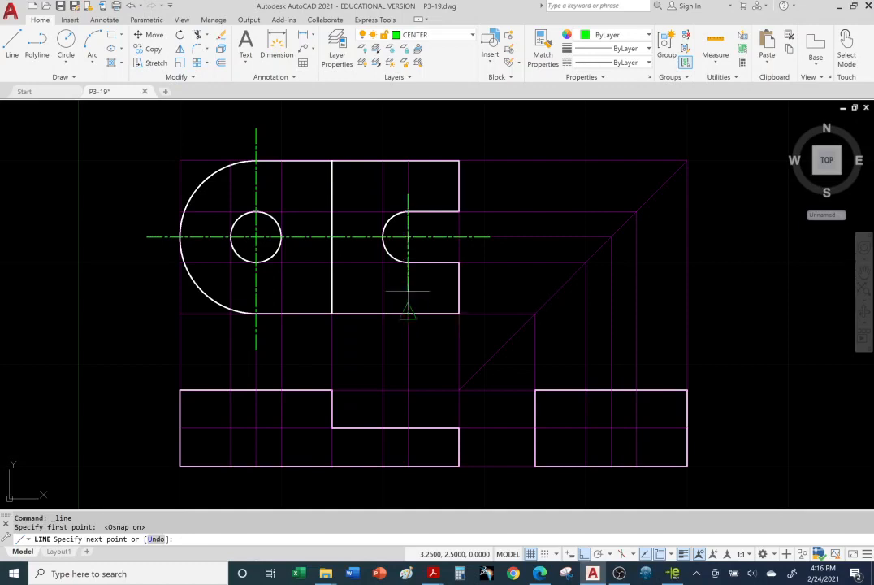
left_click(660, 554)
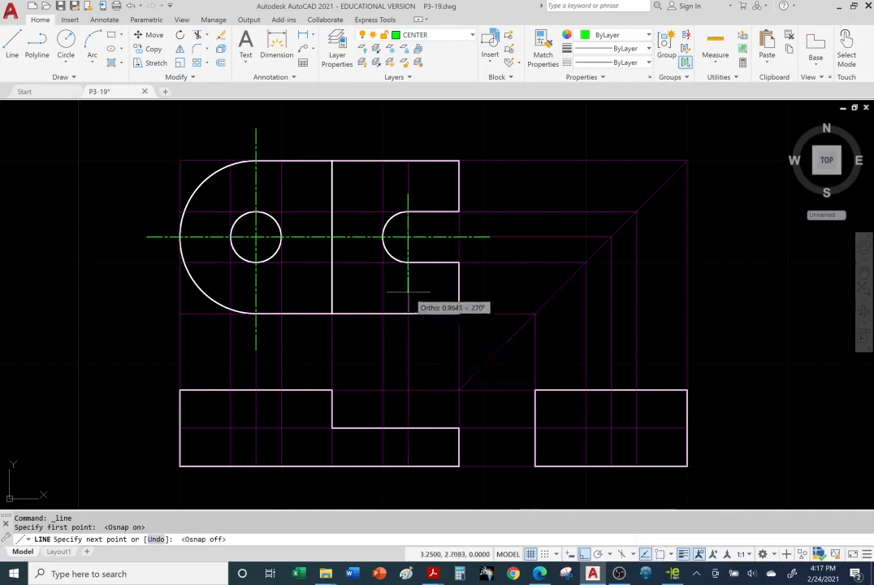
left_click(408, 290)
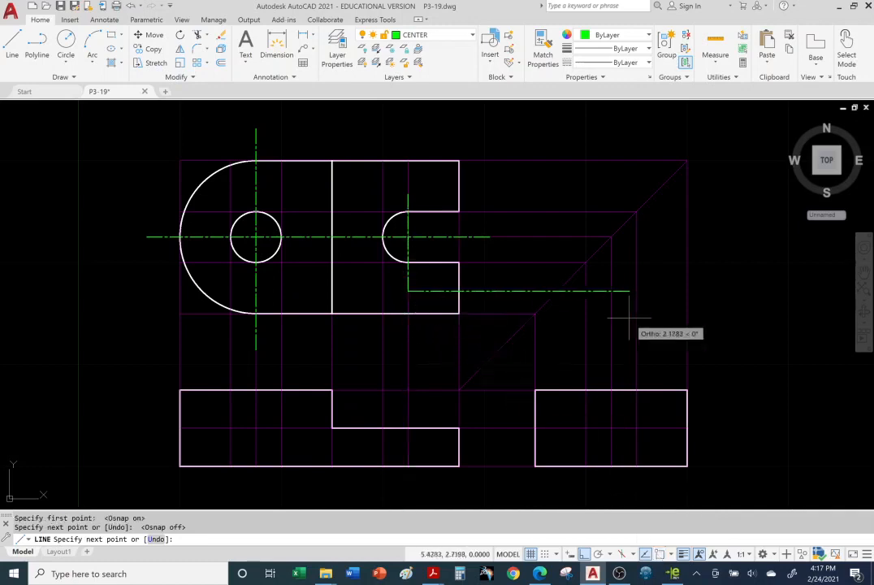
key("Escape")
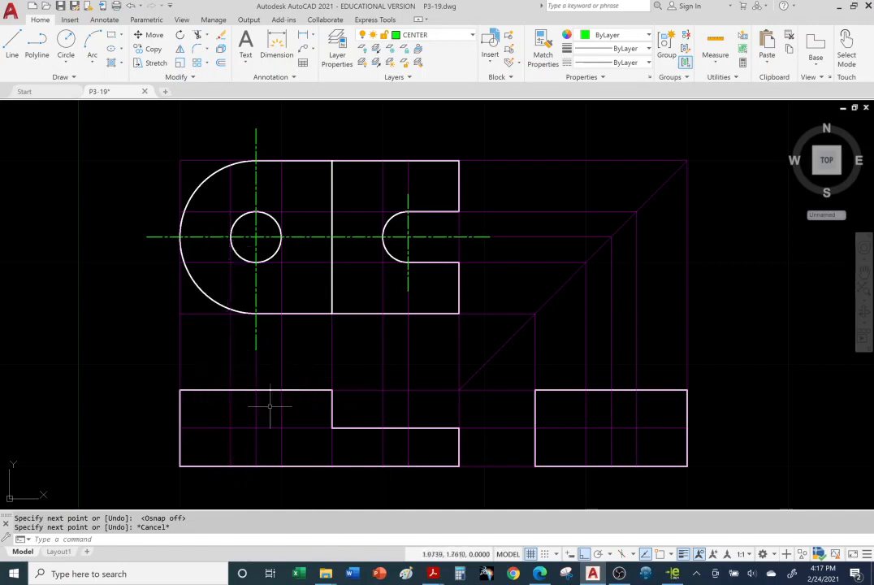
Step: Switch to eDrawings and compare the part's Front and Top views for edges hidden in the front view
left_click(673, 574)
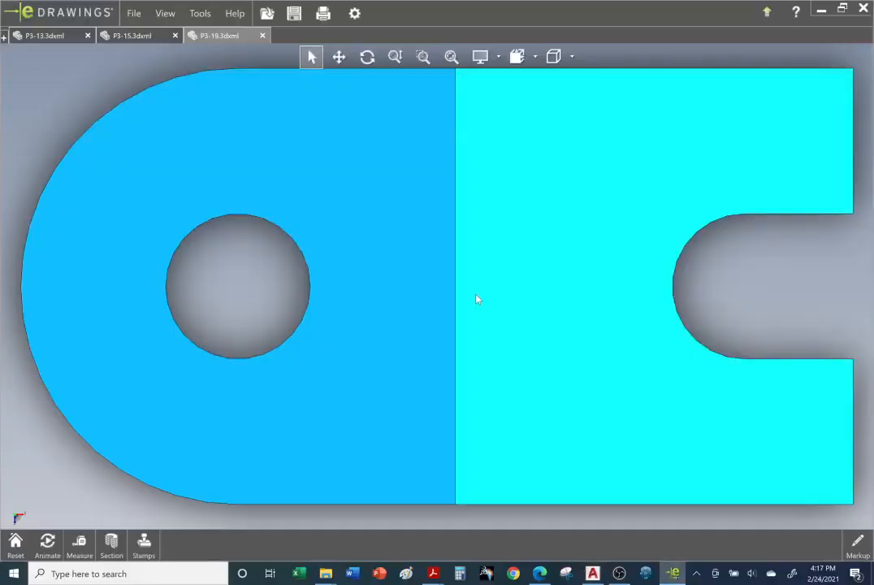
left_click(536, 58)
left_click(503, 108)
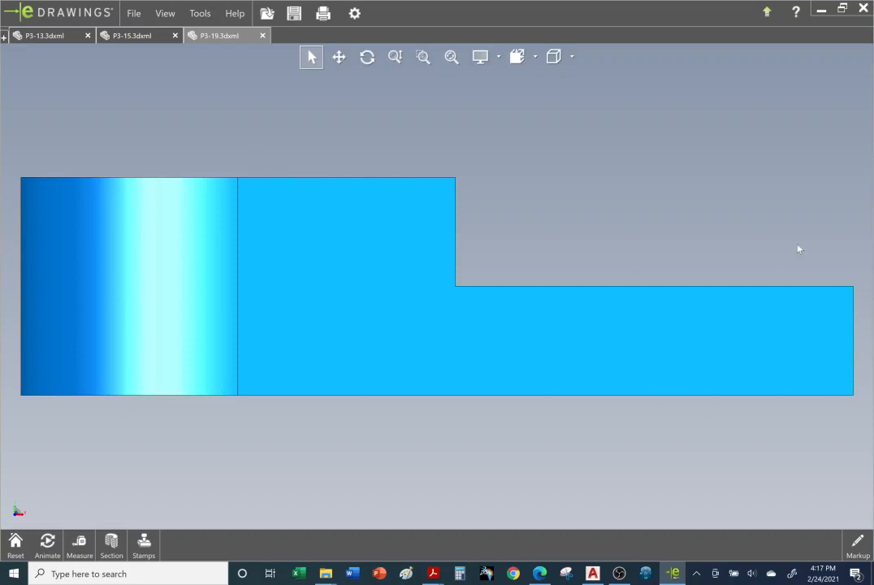
left_click(535, 57)
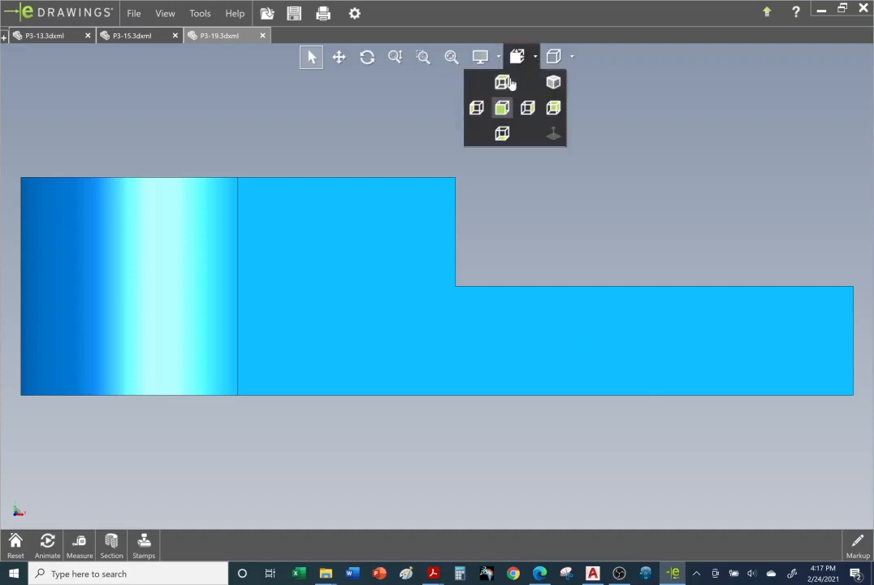
left_click(501, 82)
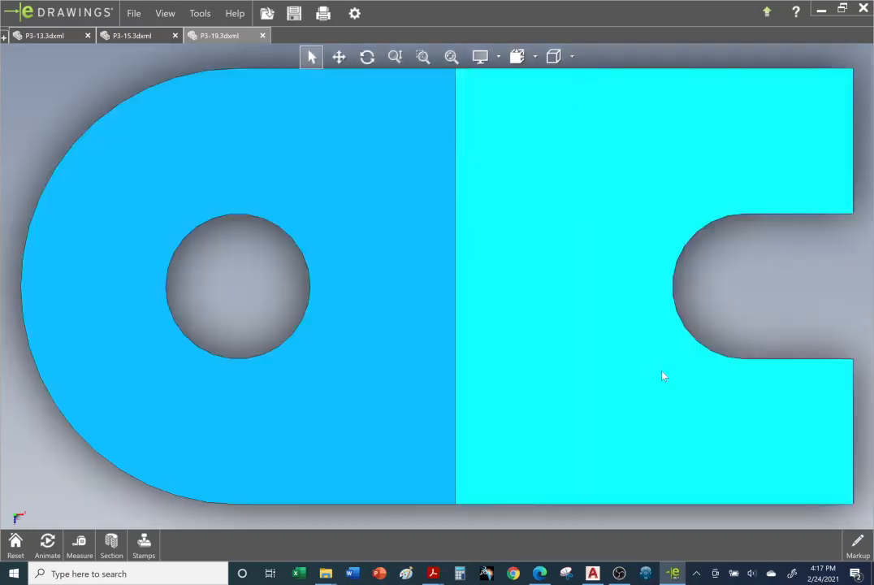
Step: Switch to AutoCAD and, with object snap on, draw the hole's left edge as a full-height vertical HIDDEN-layer line in the front view
left_click(593, 574)
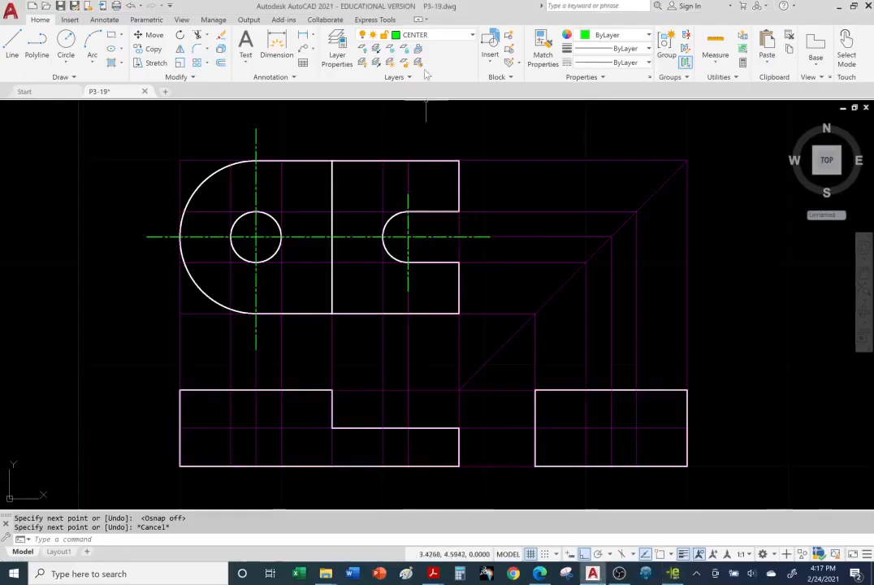
left_click(472, 35)
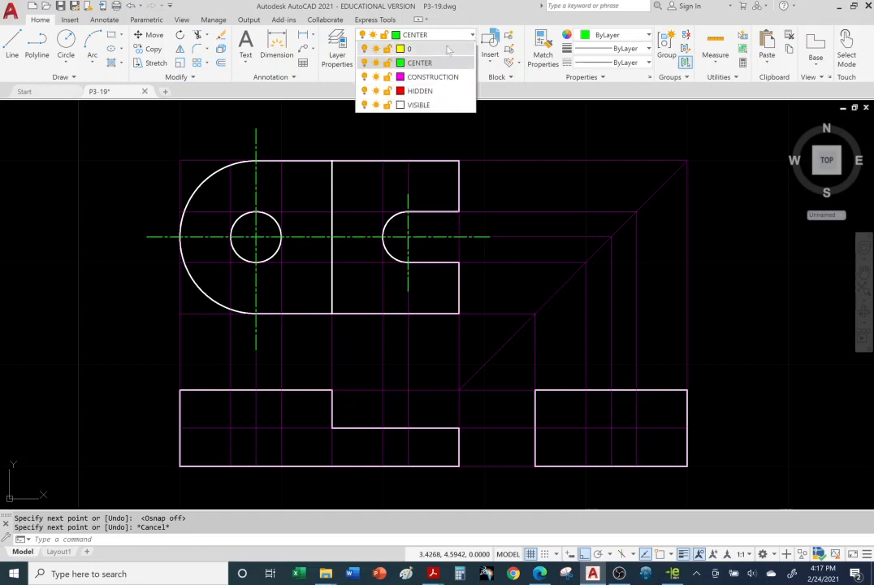
left_click(416, 91)
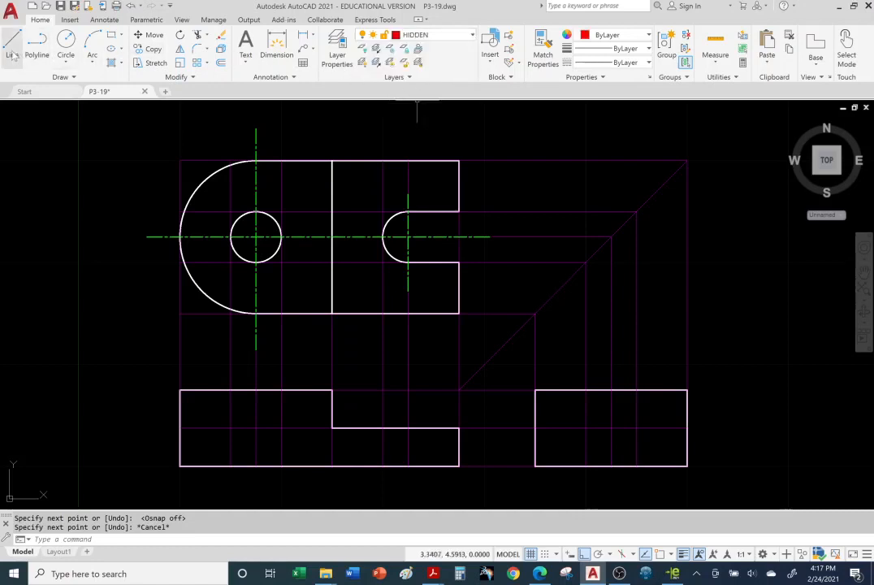
left_click(12, 50)
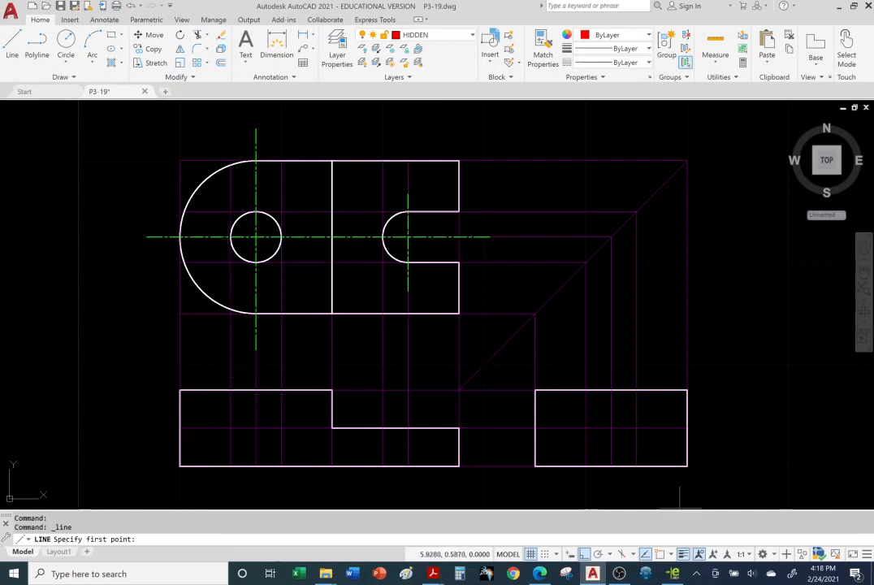
left_click(663, 555)
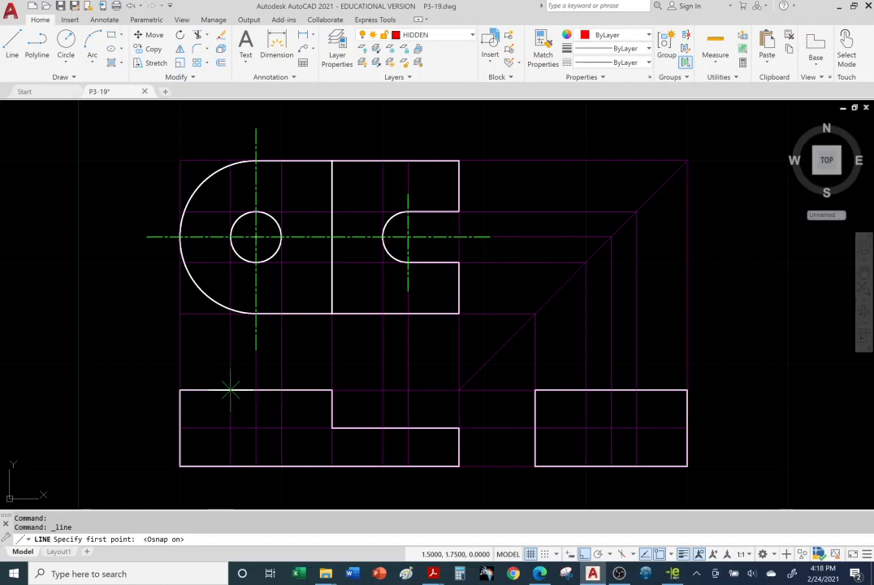
left_click(230, 391)
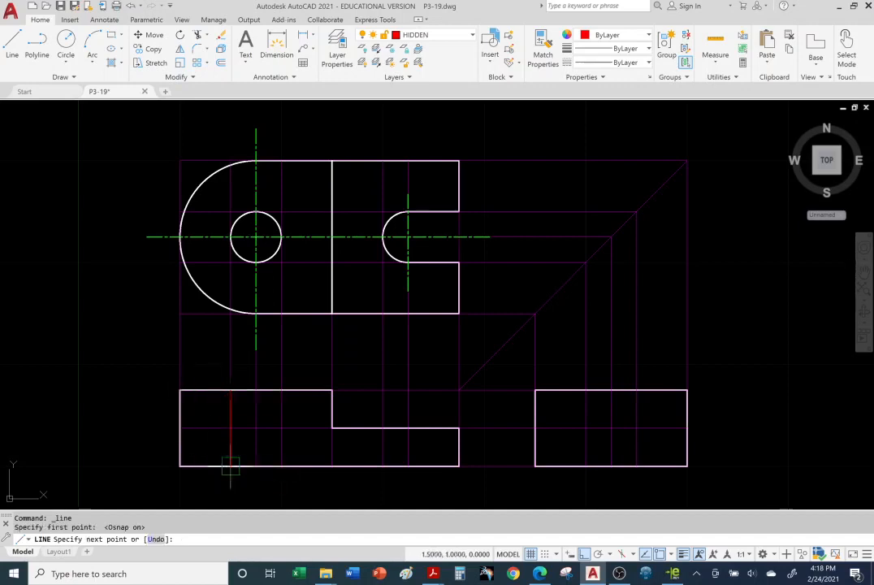
left_click(230, 466)
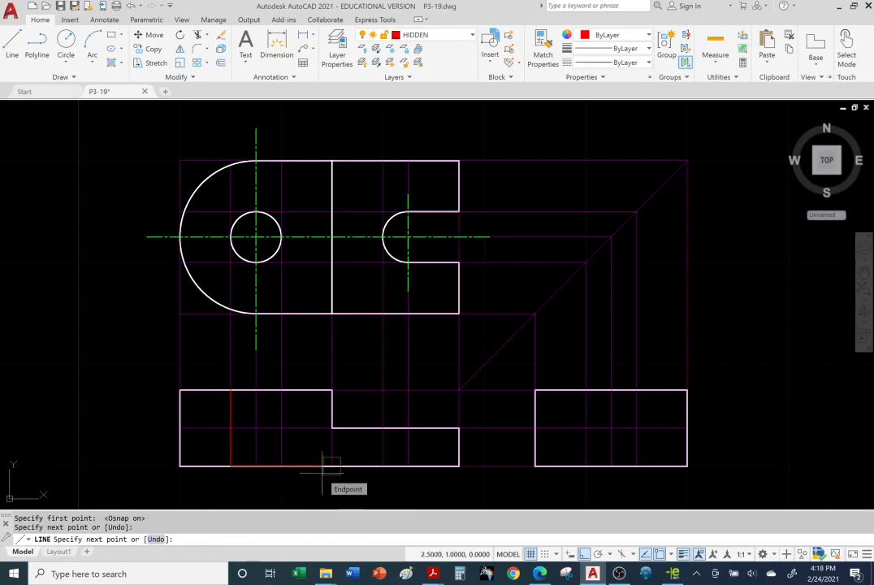
key("Escape")
key("Escape")
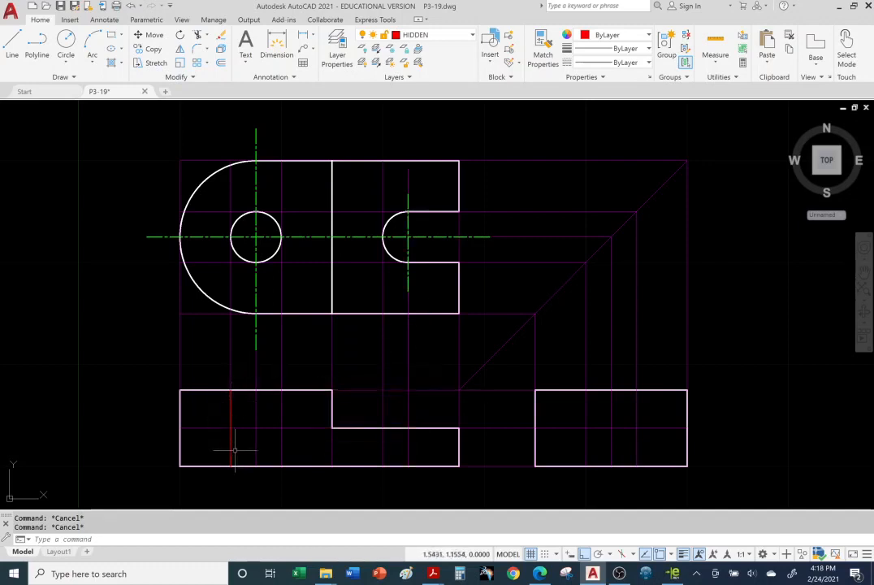
Step: Draw the hole's right edge as a vertical hidden line from the front view's upper edge to its lower edge
left_click(13, 45)
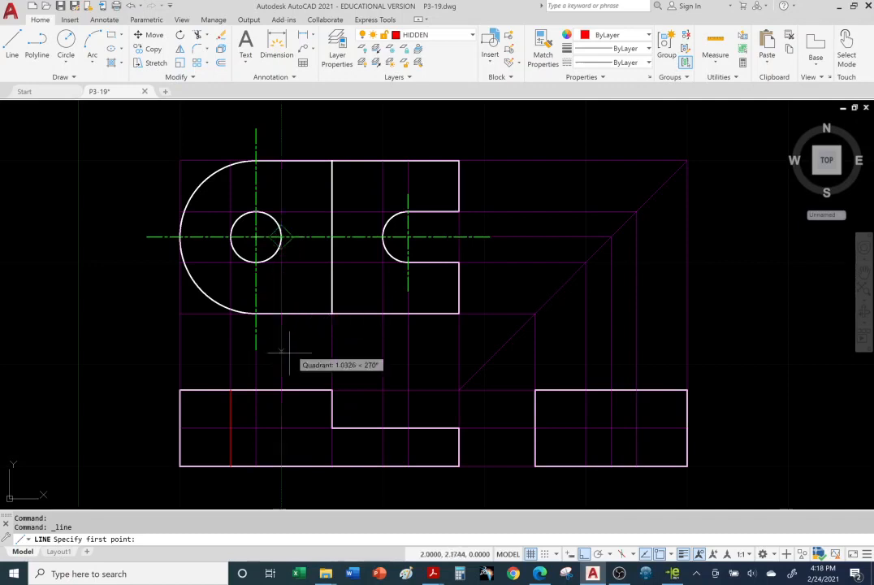
left_click(281, 390)
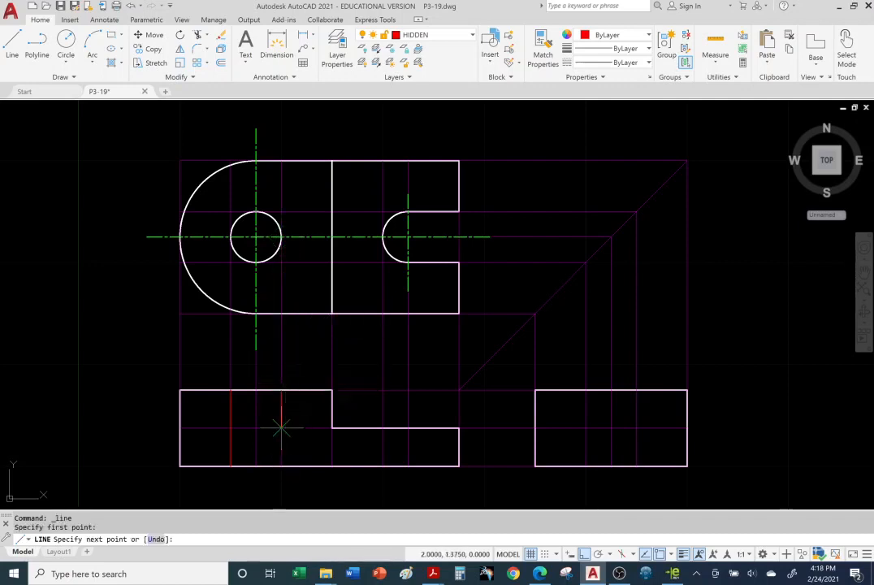
left_click(282, 466)
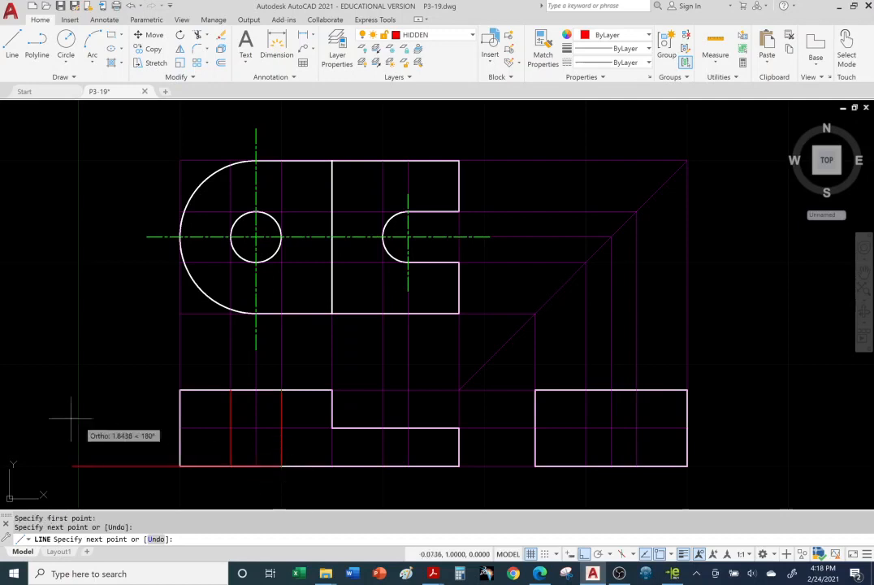
key("Escape")
key("Escape")
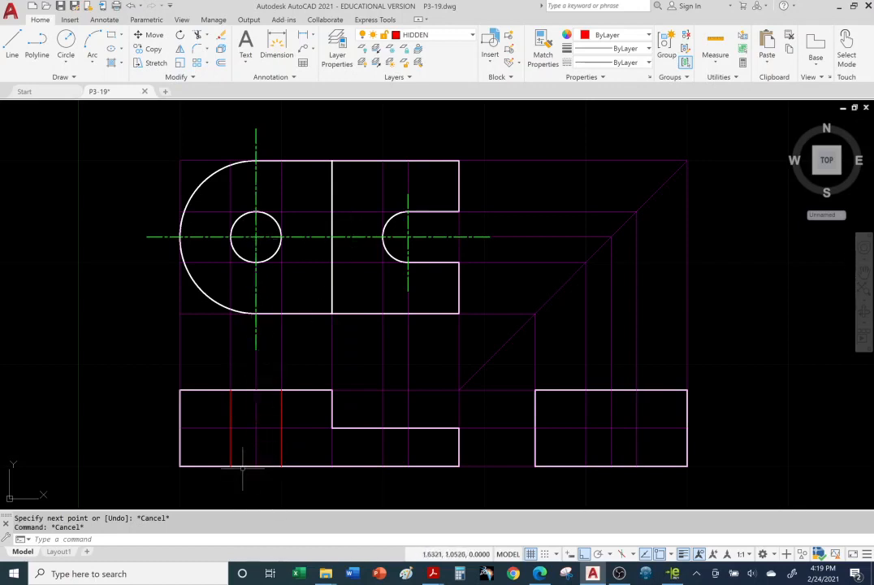
Step: Draw a vertical CENTER-layer line about 1.2 long through the hole in the front view, extending past its upper and lower edges
left_click(467, 35)
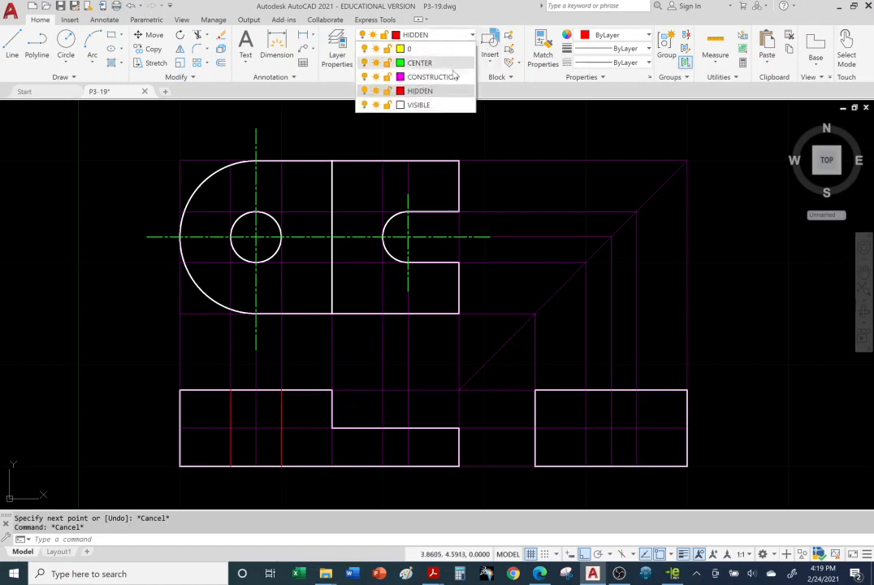
left_click(456, 68)
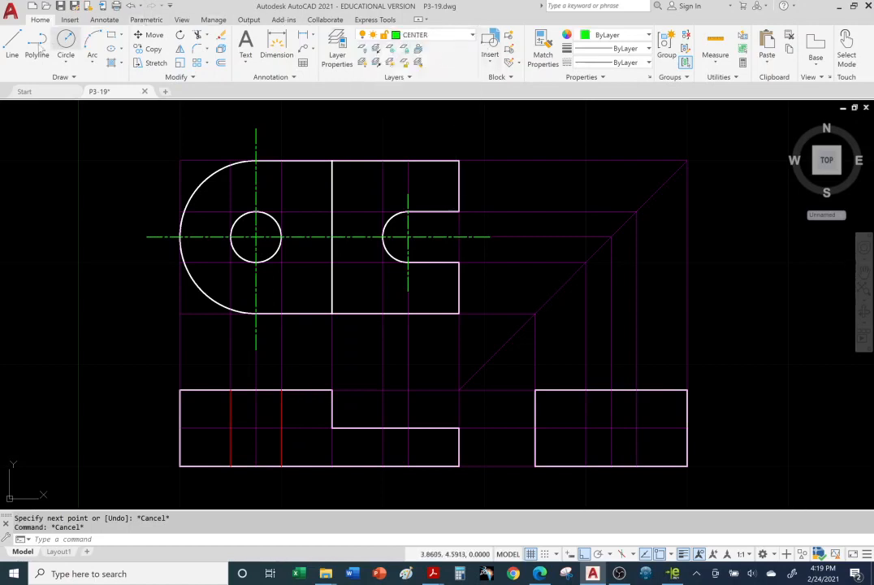
left_click(11, 48)
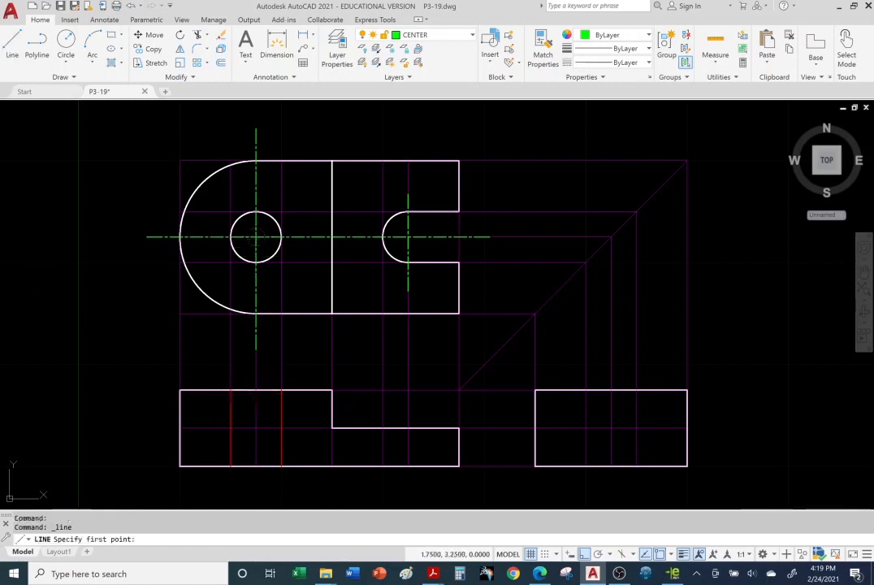
left_click(256, 369)
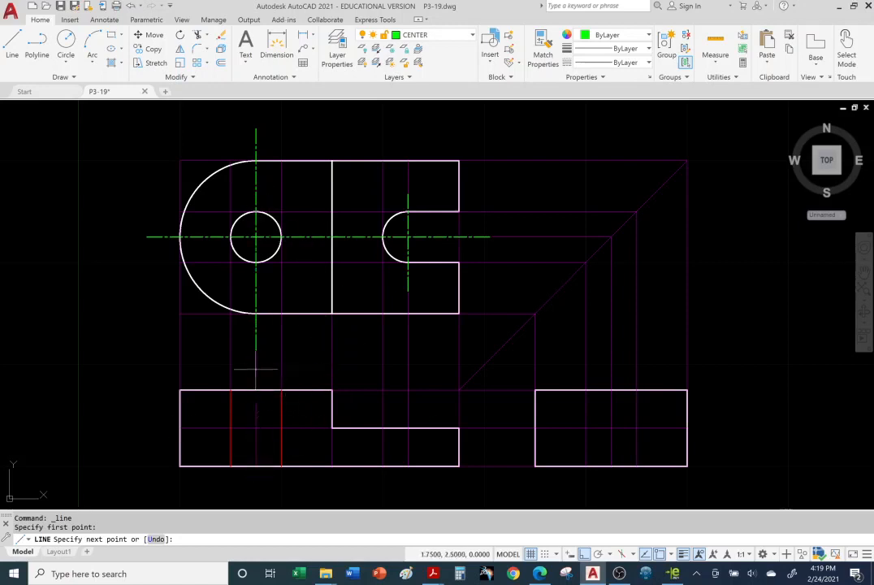
left_click(256, 490)
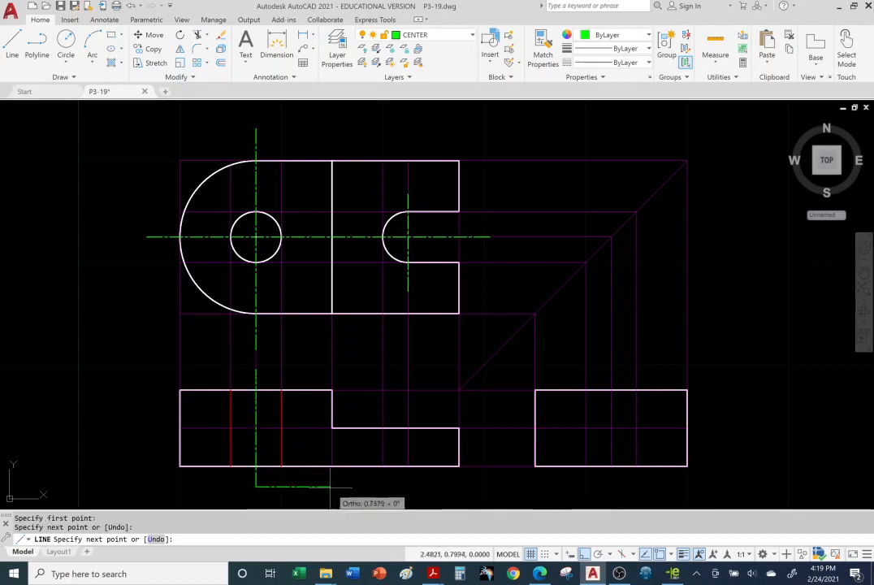
key("Escape")
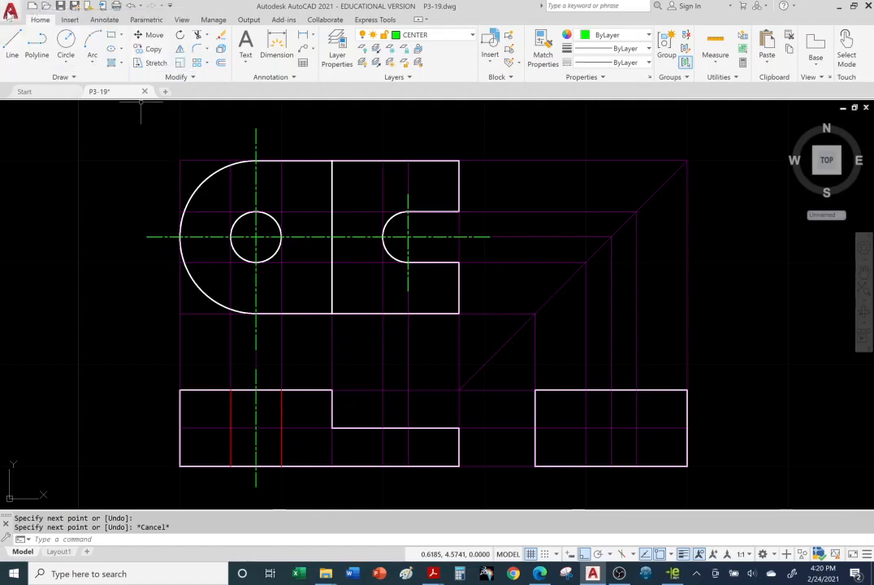
Step: Save the drawing as a new file named P3-19-JU in the Ch.3 AutoCAD Assignments folder
left_click(9, 12)
mouse_move(35, 160)
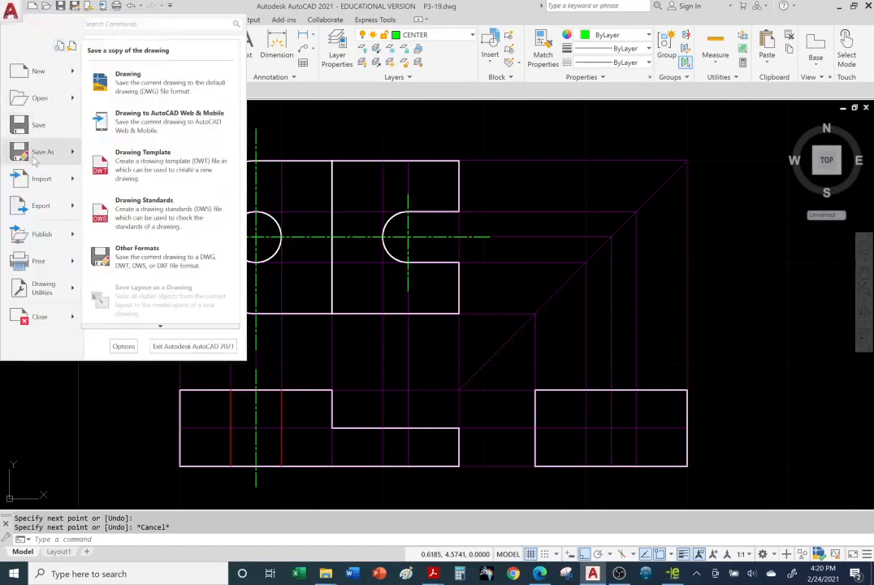
left_click(38, 157)
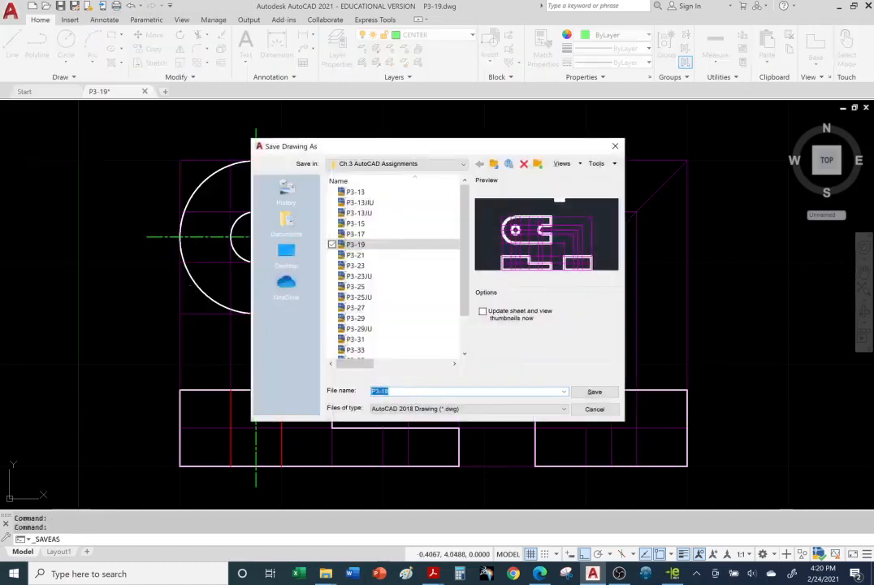
left_click(392, 392)
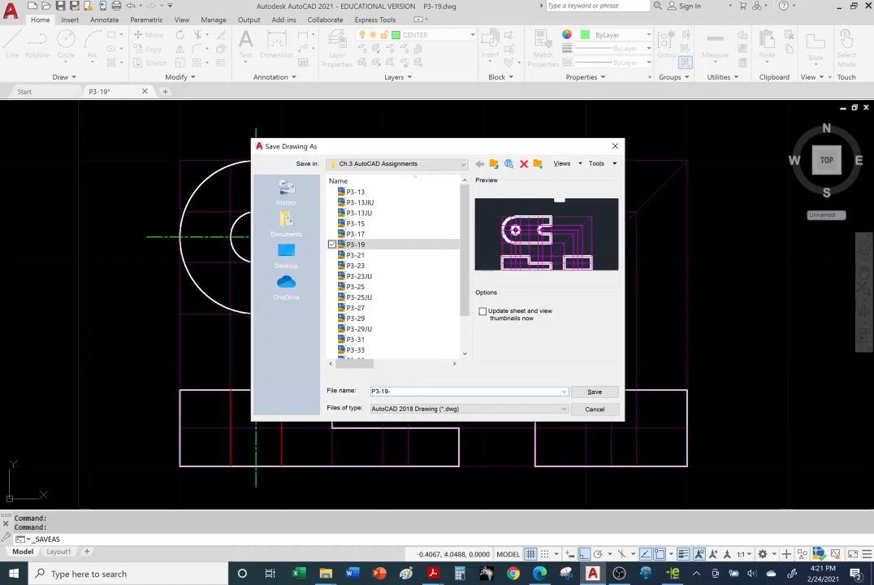
type("JU")
left_click(596, 392)
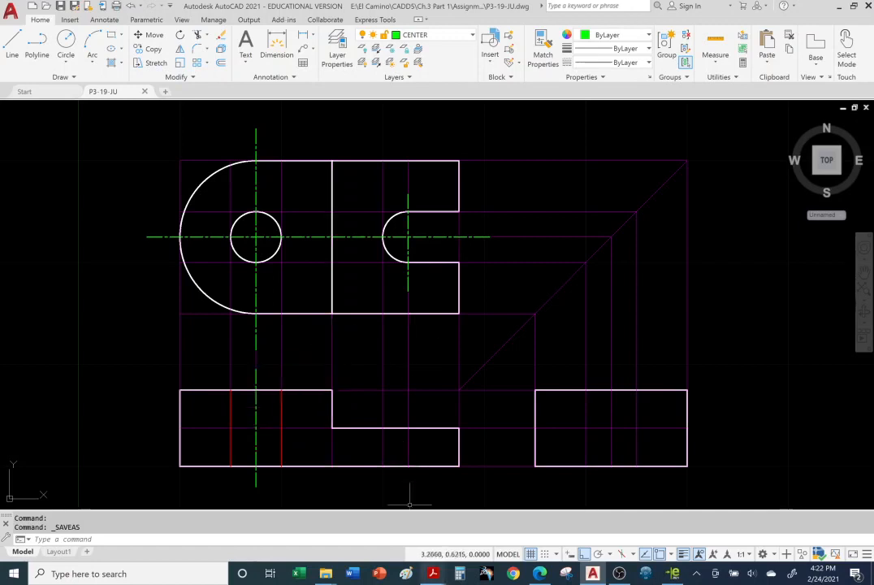
Step: Switch to the Acrobat Reader slides and review the page on turning off, freezing and locking layers
left_click(437, 577)
left_click(482, 528)
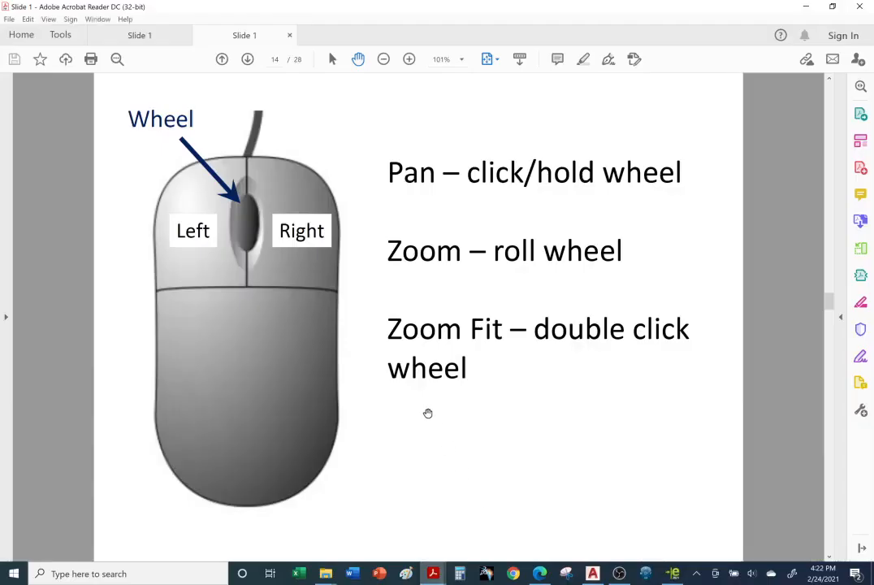
scroll(428, 413, "up", 1)
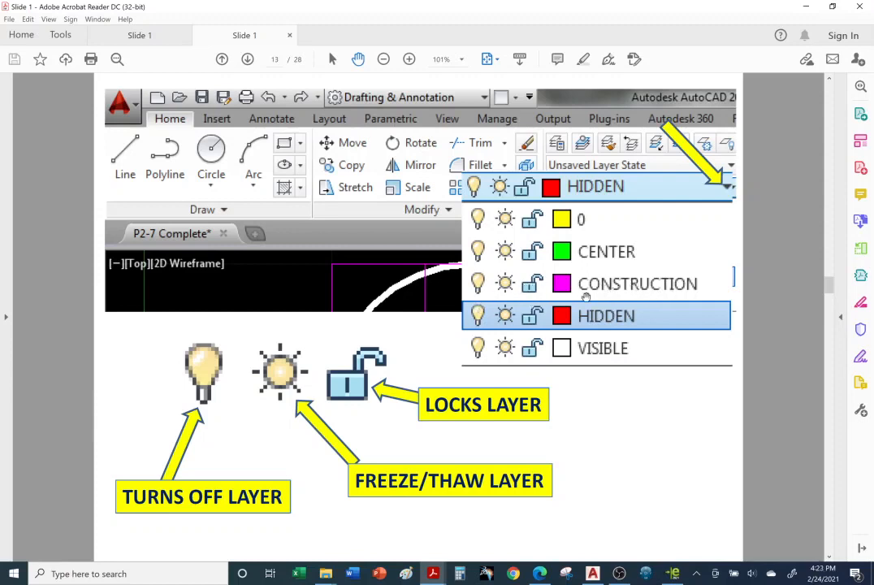
Step: Switch to AutoCAD and turn off the CONSTRUCTION layer
left_click(593, 574)
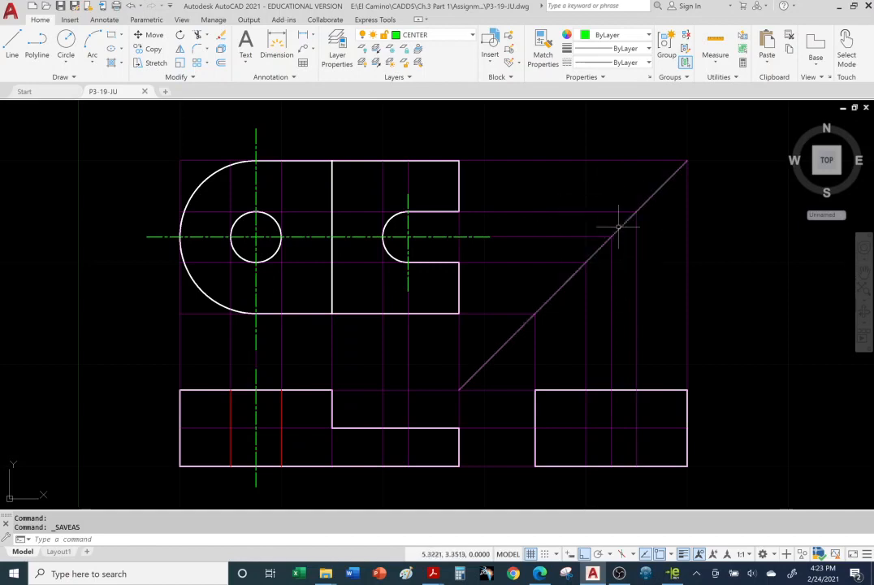
left_click(472, 37)
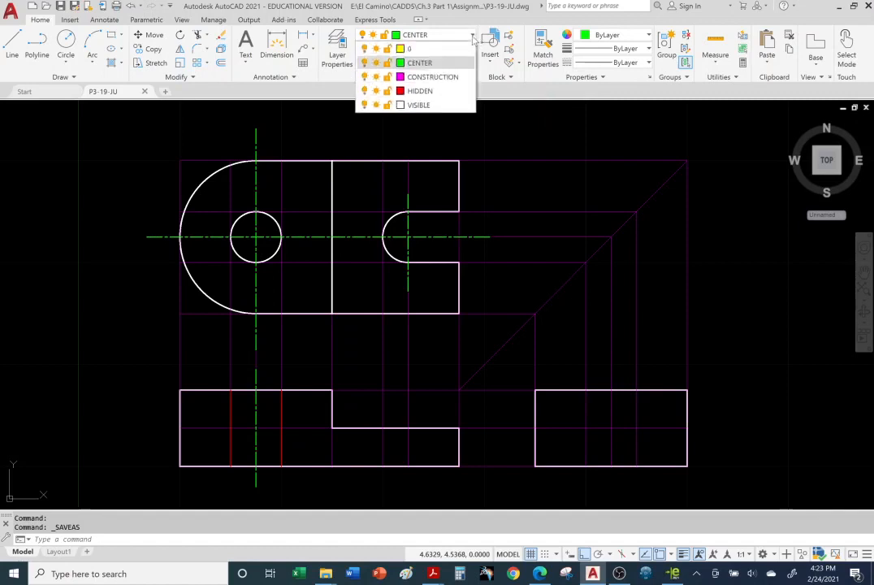
left_click(364, 78)
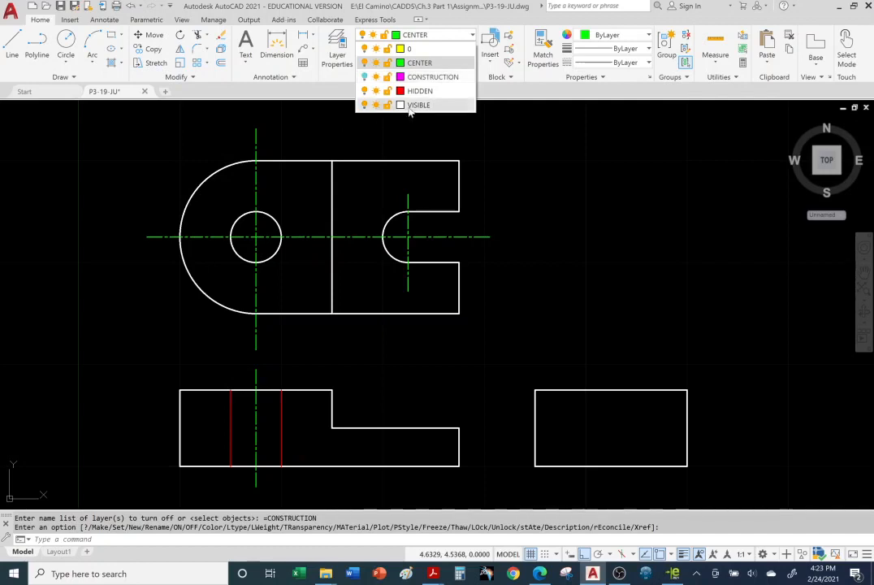
Step: Turn the VISIBLE layer off and back on, and lock it
left_click(364, 104)
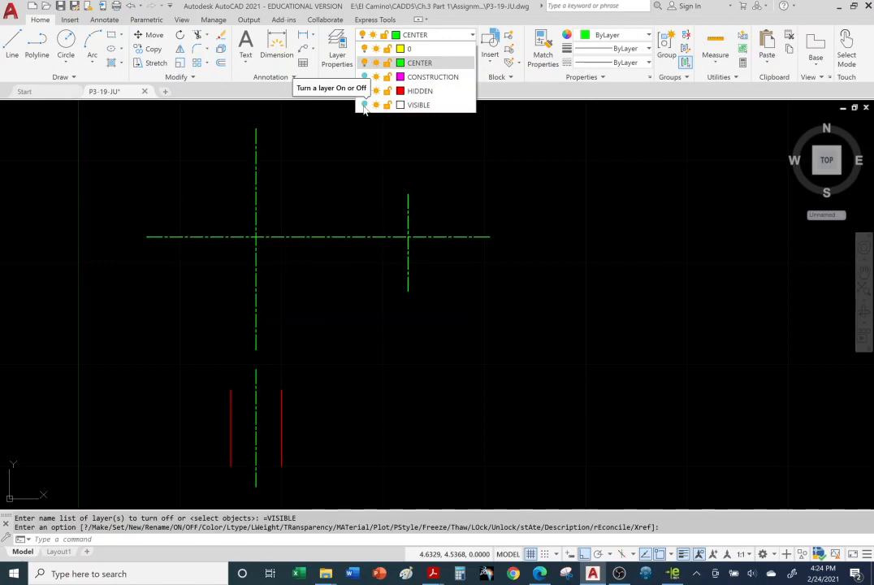
left_click(364, 105)
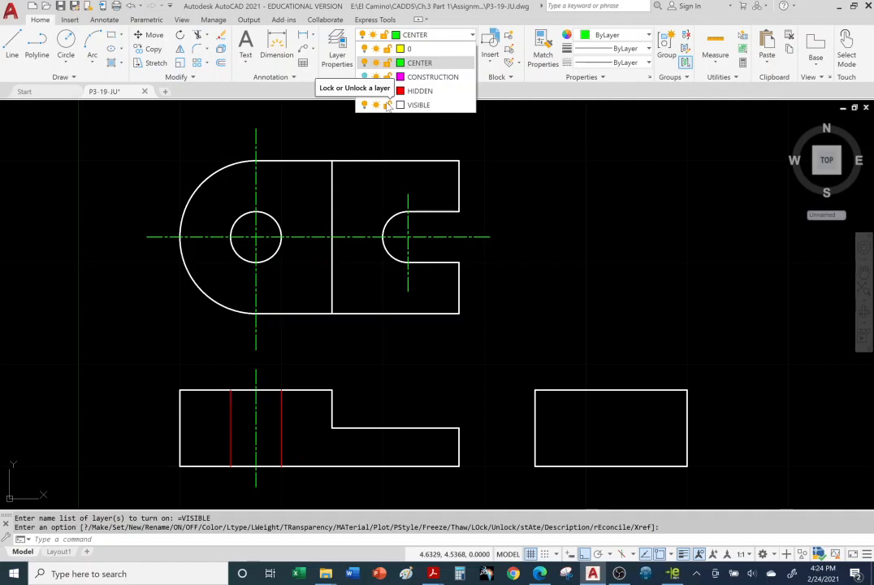
left_click(389, 106)
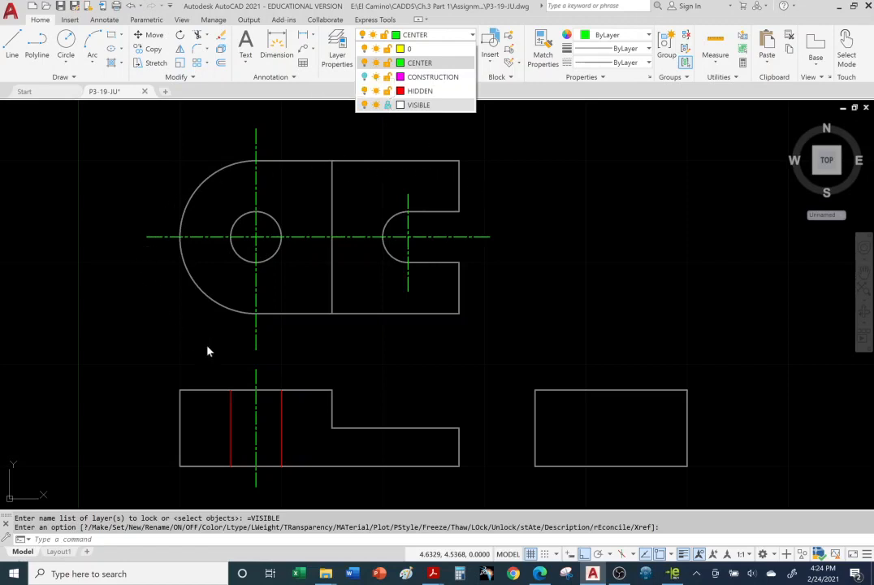
left_click(571, 295)
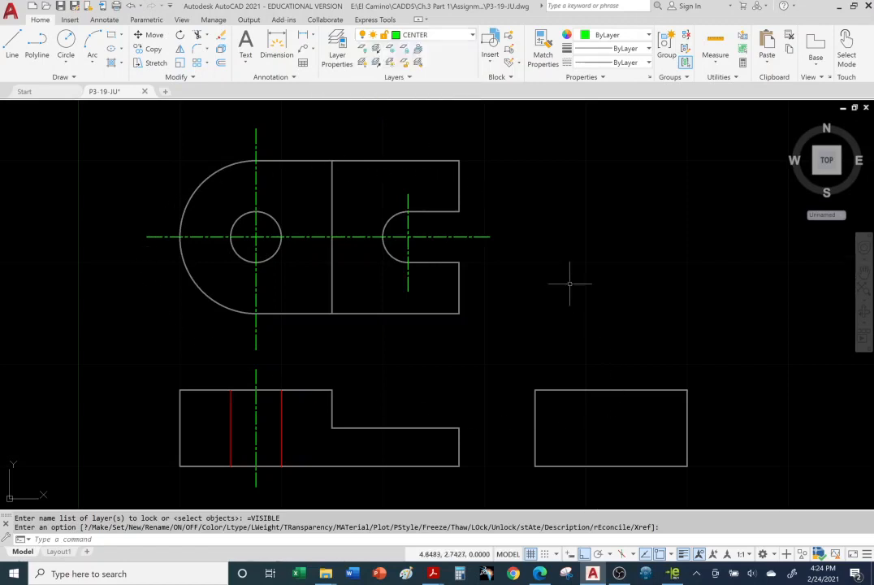
Step: Try to erase the top view's upper and right edges on the locked VISIBLE layer
left_click(439, 161)
left_click(443, 154)
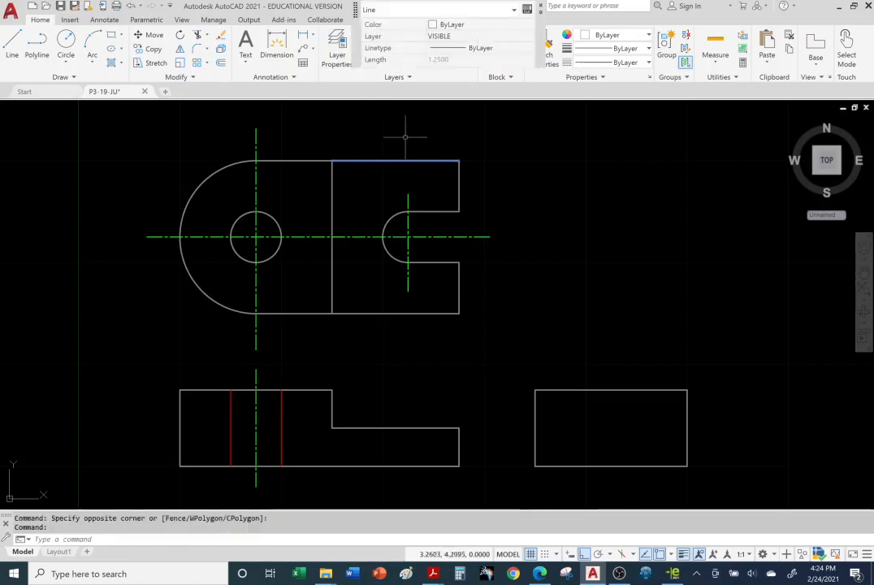
left_click(221, 35)
left_click(448, 178)
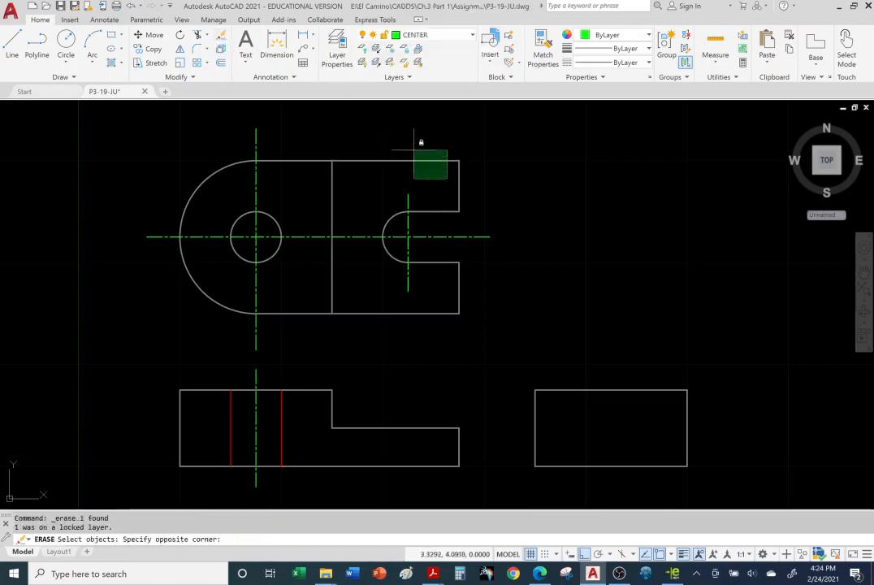
left_click(414, 150)
left_click(463, 165)
left_click(445, 162)
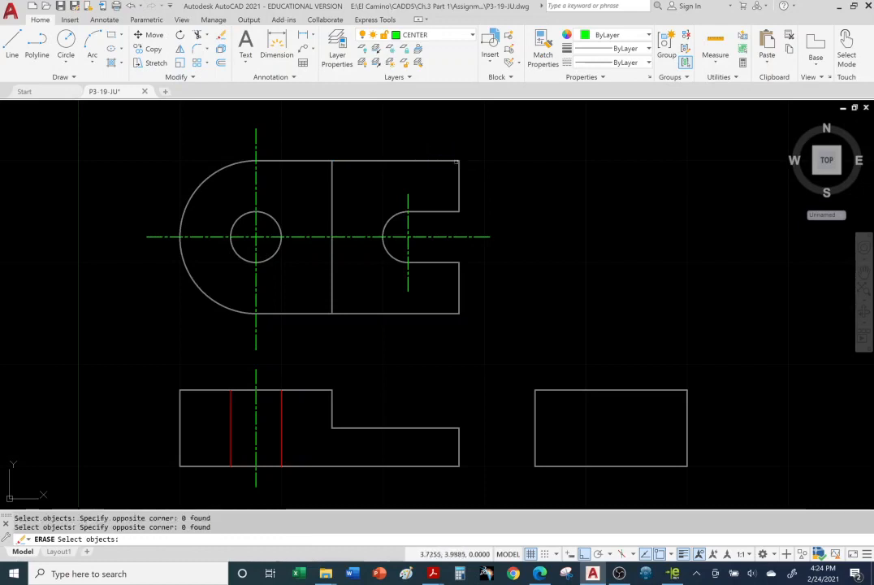
left_click(459, 166)
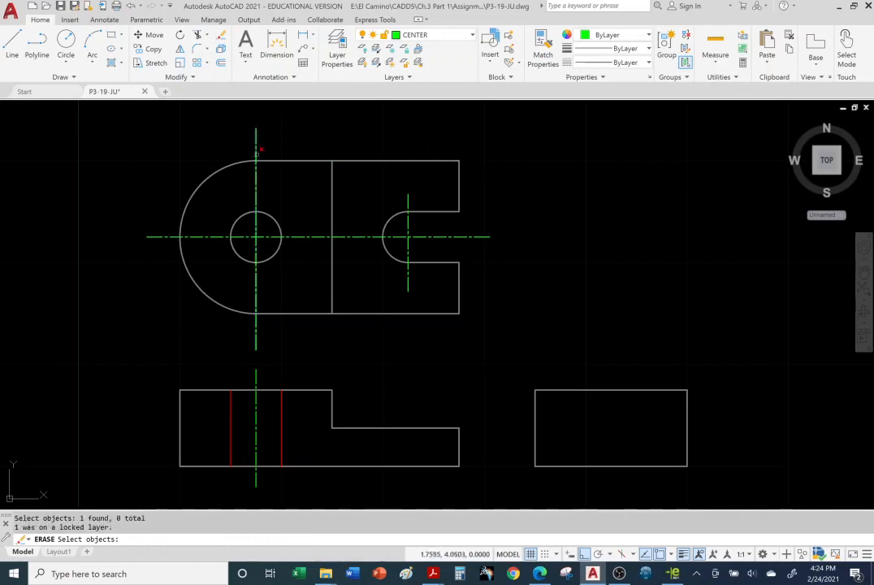
Step: Erase the vertical centerline through the hole in the top view, and undo the erasure
left_click(257, 153)
key("Return")
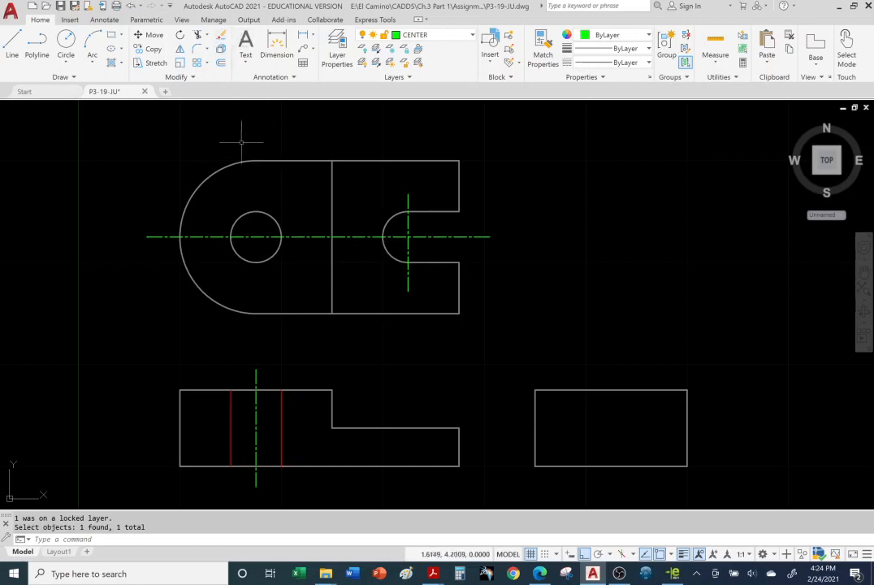
left_click(129, 5)
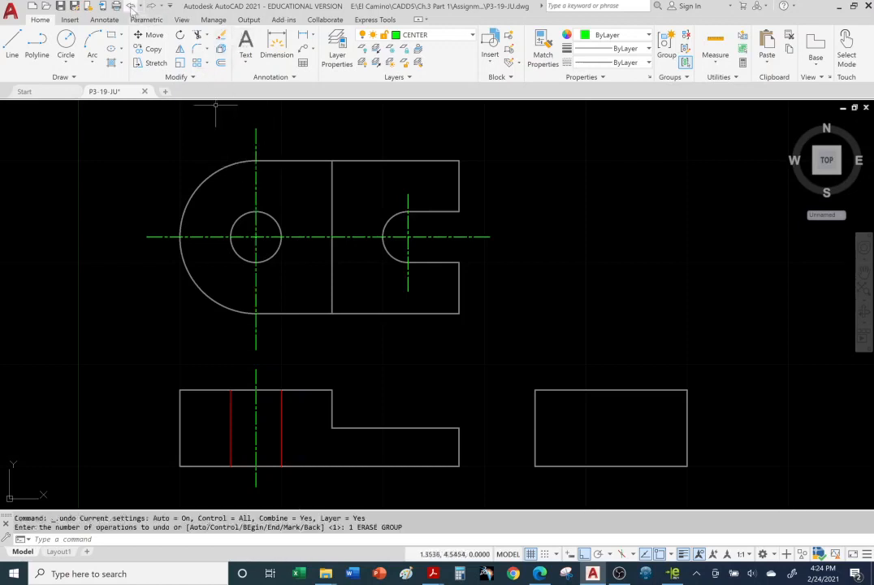
key("Escape")
key("Escape")
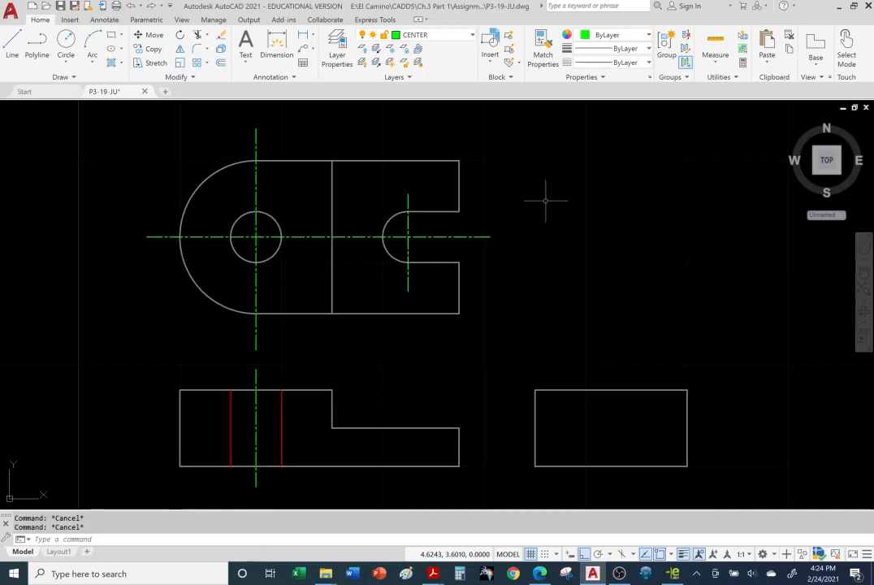
Step: Stretch the upper end of the top view's vertical hole centerline to the left, and undo the stretch
left_click(256, 143)
left_click(256, 128)
left_click(188, 129)
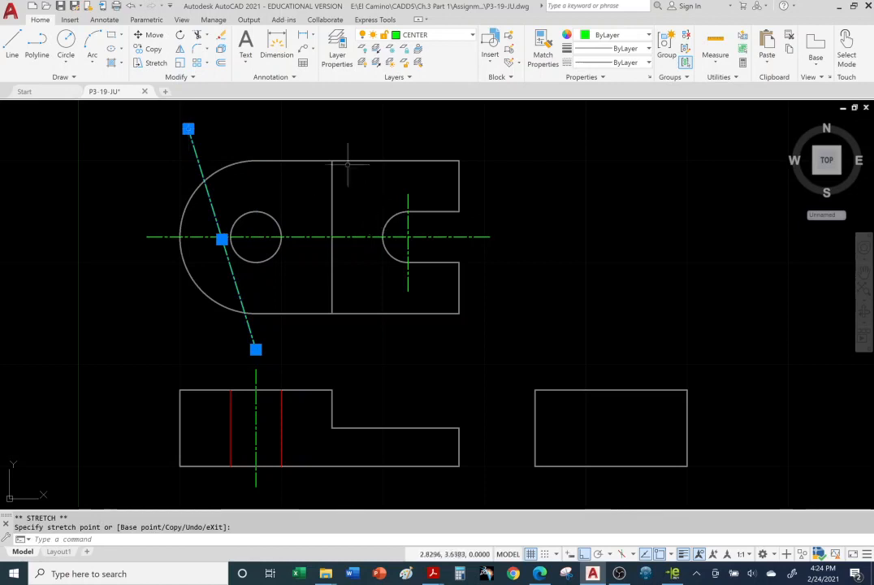
left_click(128, 6)
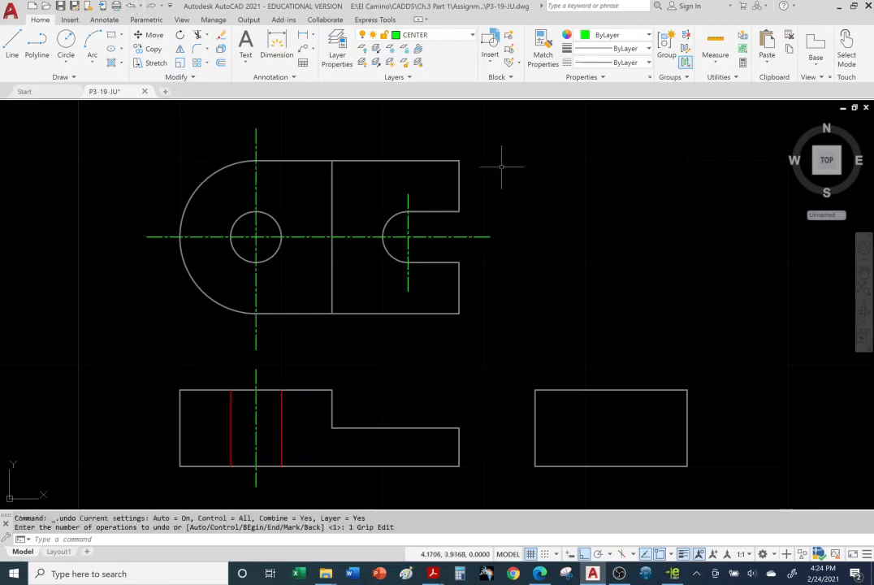
Step: Lock the CENTER layer and try to select and edit the top view's vertical hole centerline
left_click(471, 36)
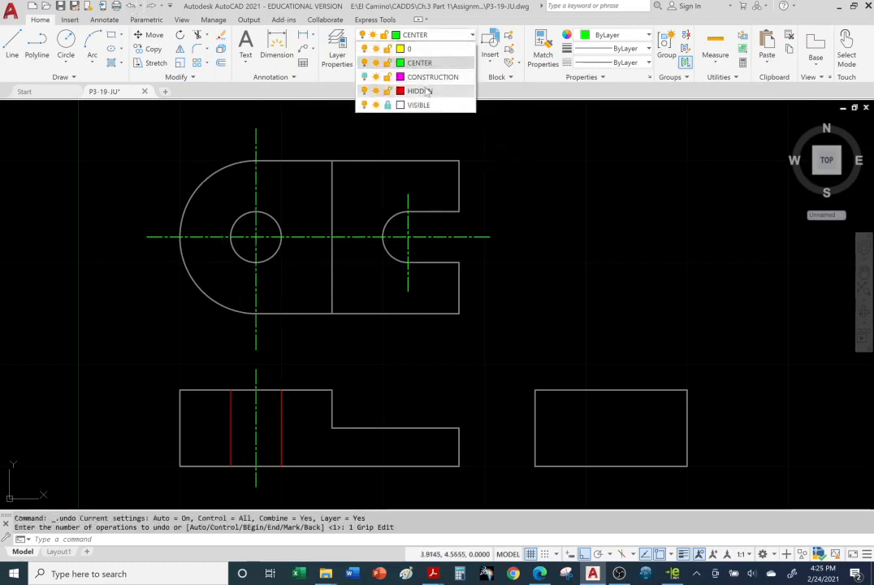
left_click(387, 64)
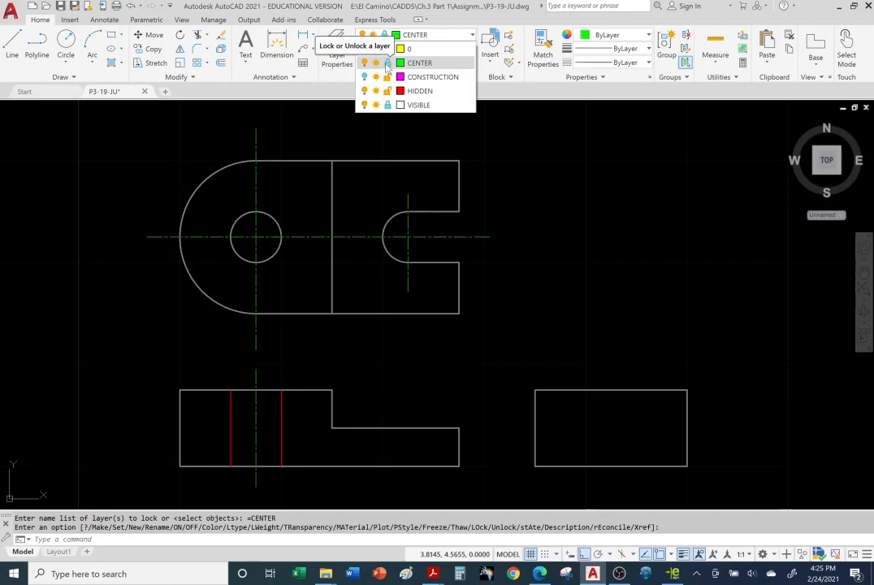
left_click_drag(242, 143, 267, 165)
double_click(257, 145)
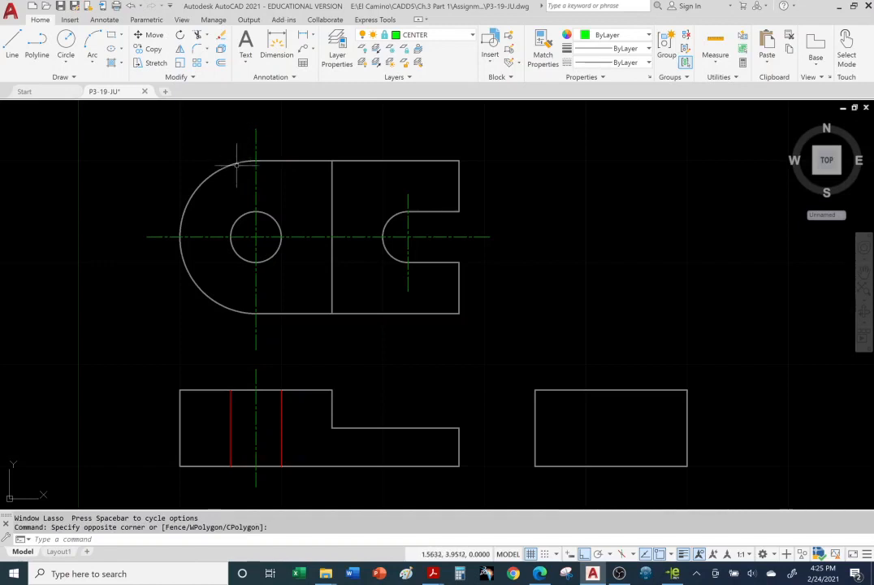
Step: Unlock the VISIBLE and CENTER layers
left_click(473, 35)
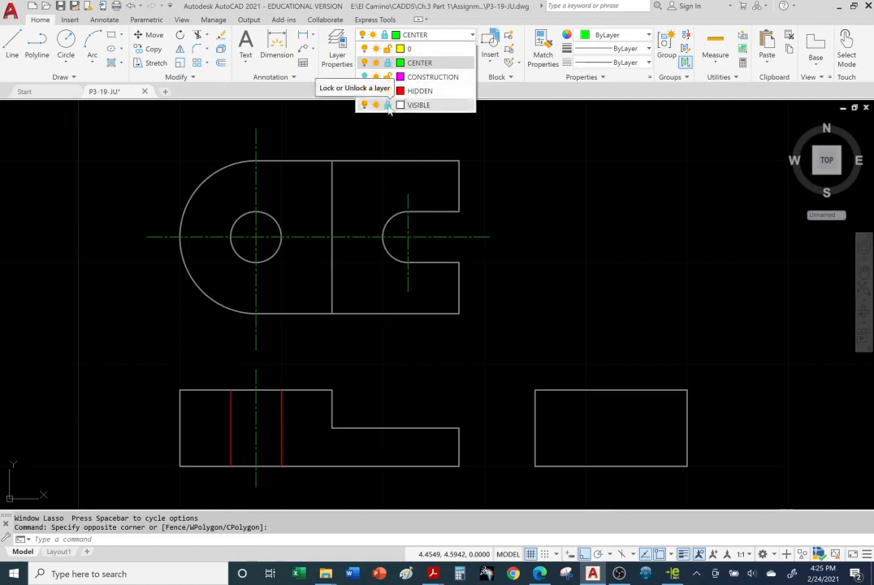
left_click(389, 105)
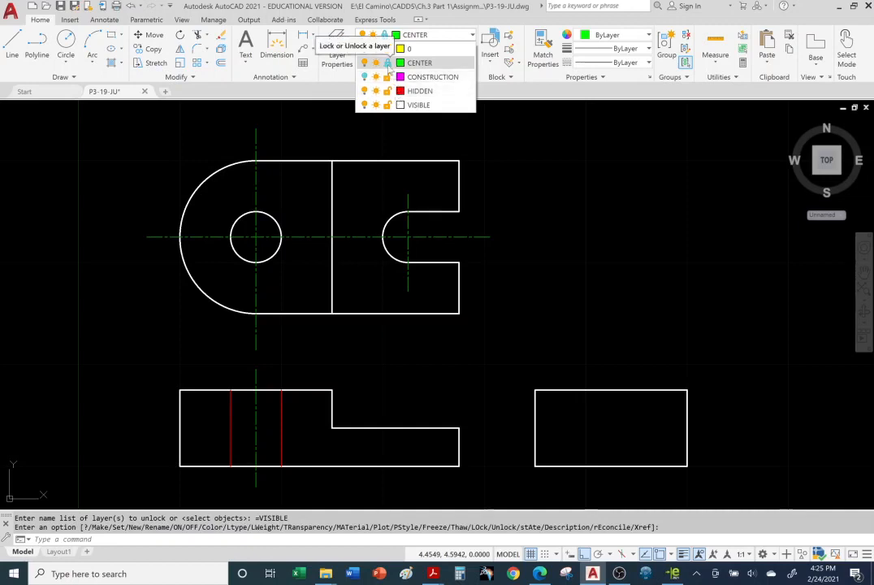
left_click(387, 63)
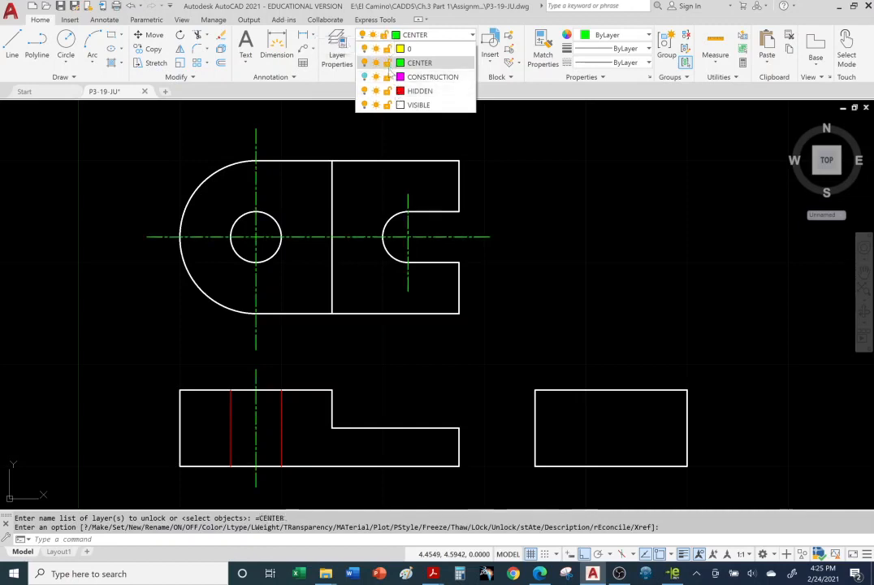
Step: Set the VISIBLE layer's lineweight to 1.00 mm in the layer properties
left_click(512, 171)
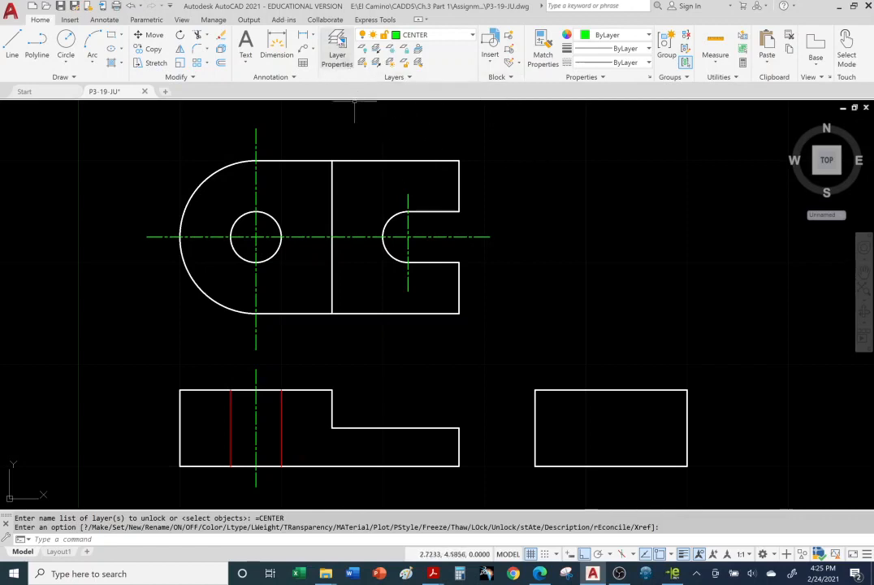
left_click(340, 41)
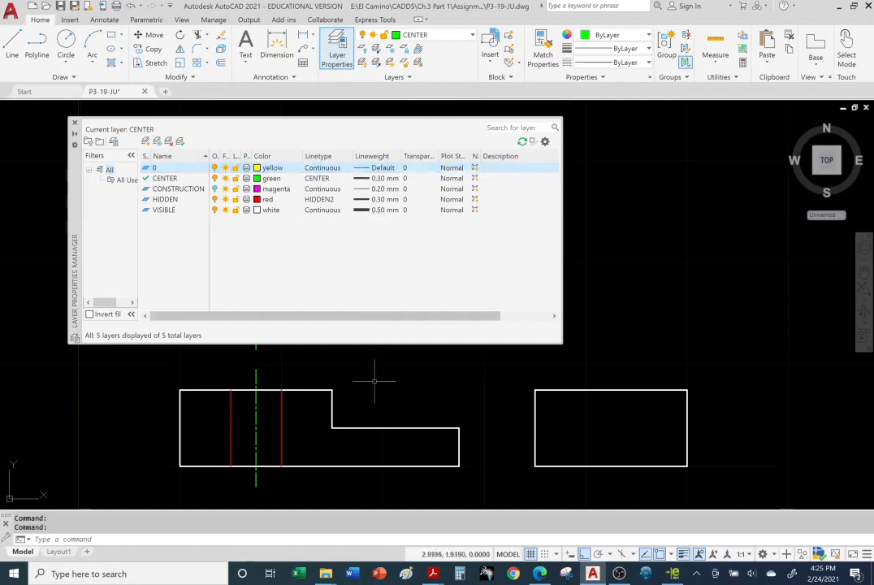
left_click(365, 210)
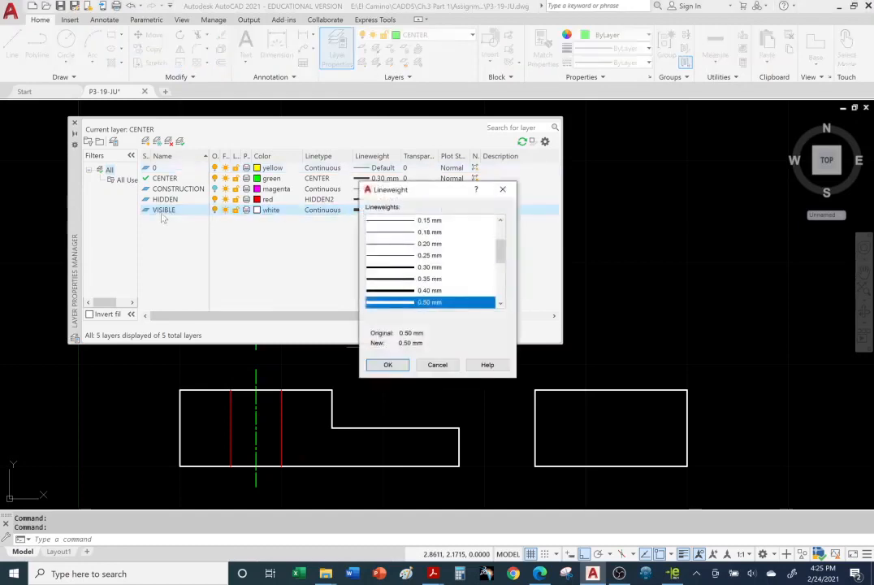
left_click_drag(409, 191, 477, 192)
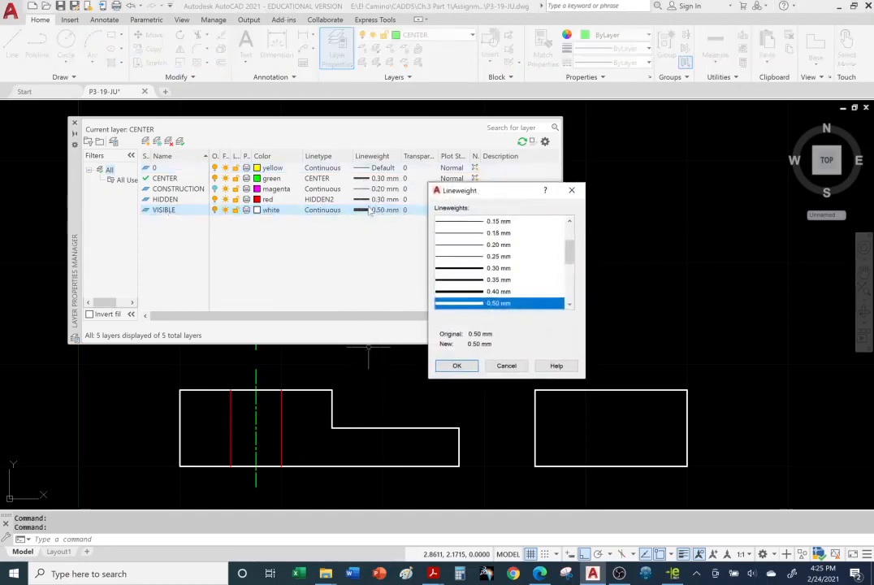
left_click_drag(569, 254, 568, 277)
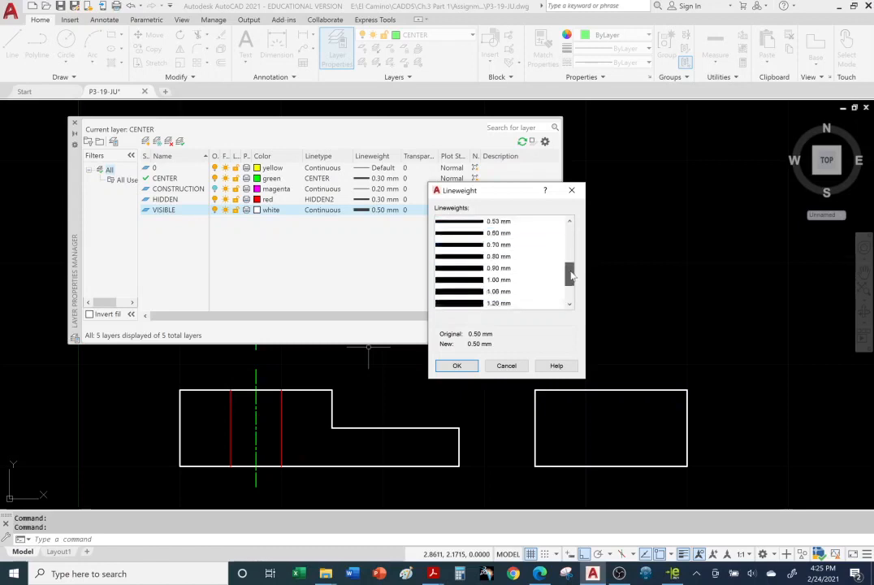
left_click(475, 280)
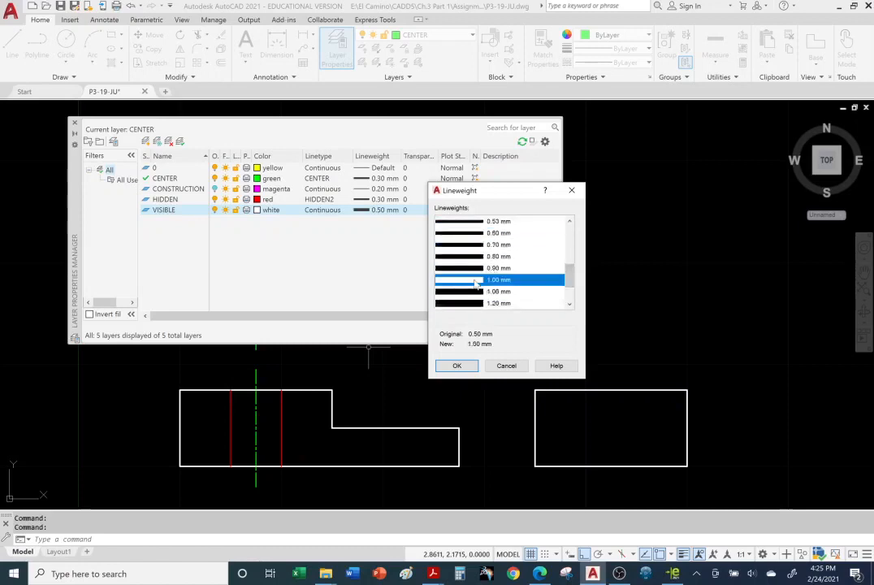
left_click(457, 367)
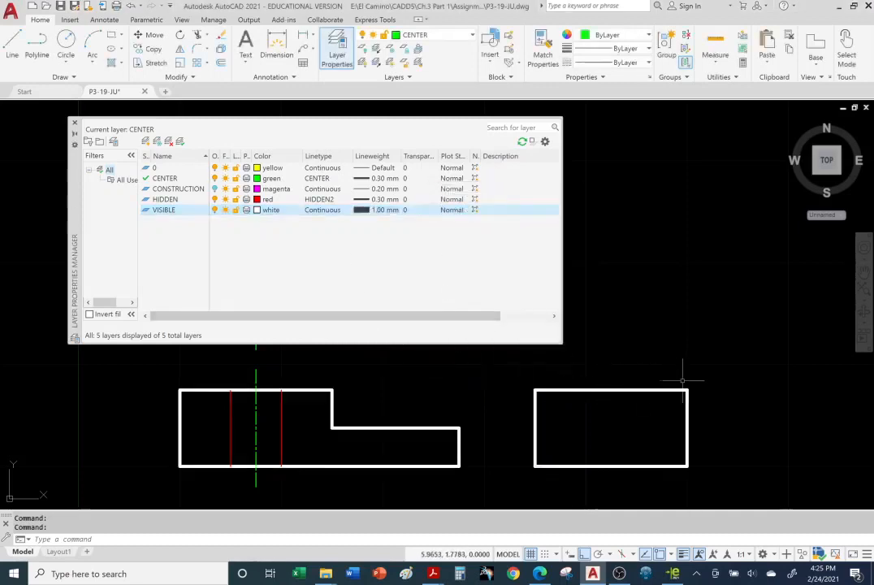
left_click(74, 123)
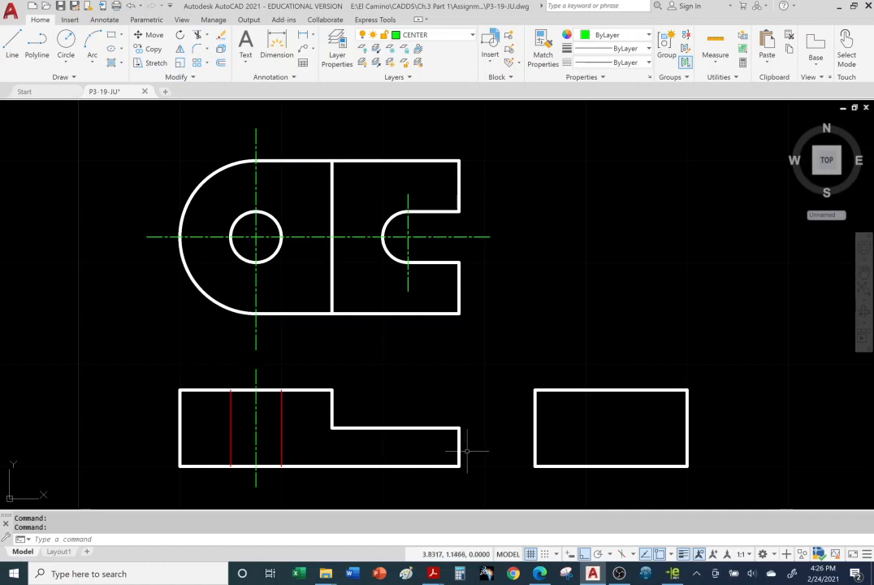
Step: Turn the lineweight display off and back on twice to compare the line thicknesses
left_click(684, 554)
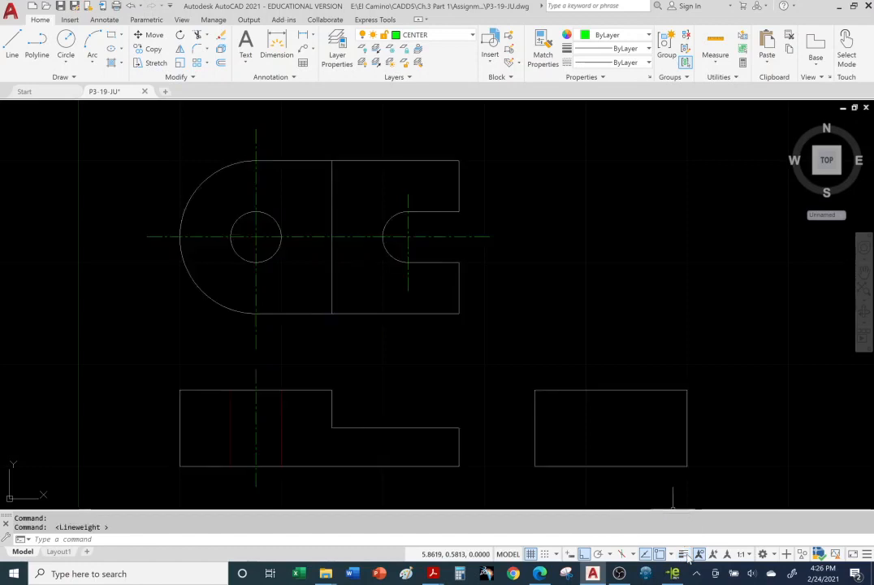
left_click(685, 555)
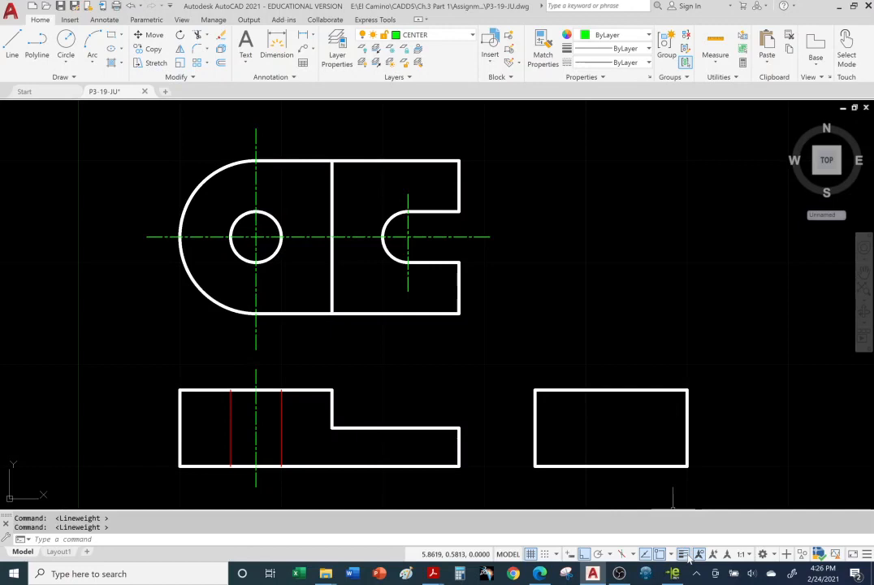
left_click(685, 555)
left_click(685, 555)
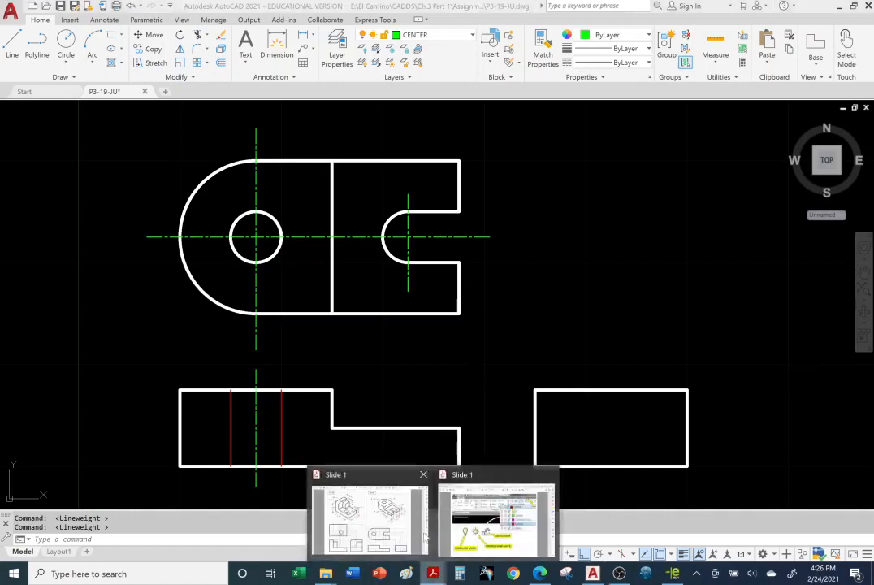
Step: Switch to Acrobat Reader and go from the layer controls slide to the STATUS BAR (2018) slide
left_click(433, 573)
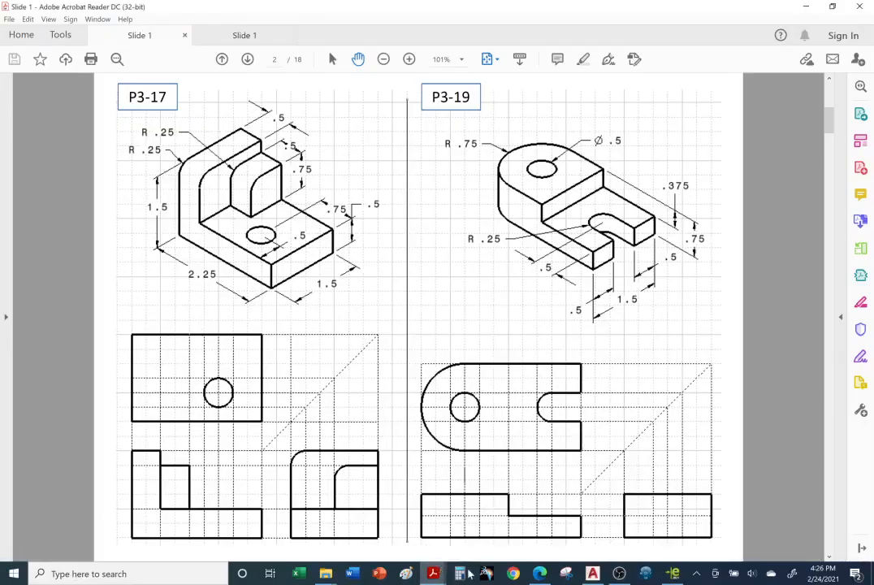
mouse_move(443, 580)
left_click(500, 517)
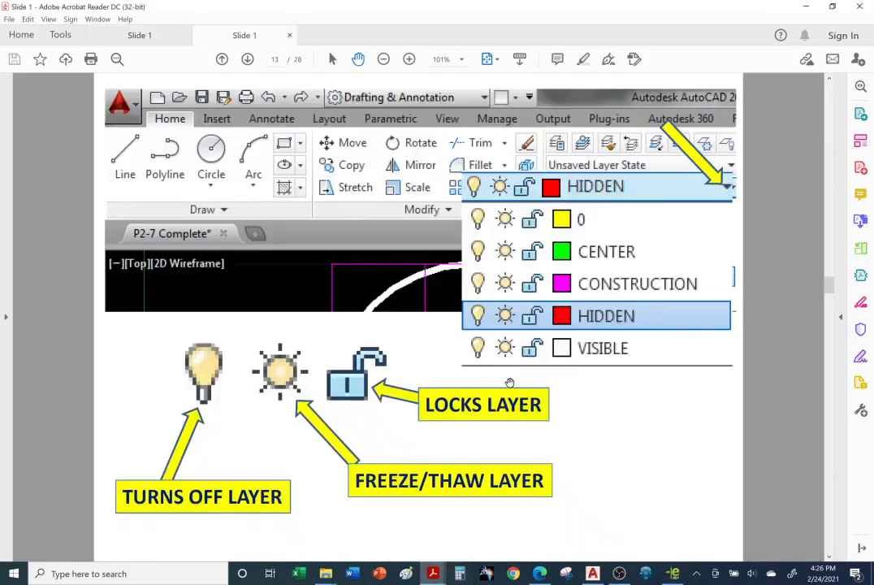
scroll(510, 383, "up", 1)
scroll(509, 380, "down", 2)
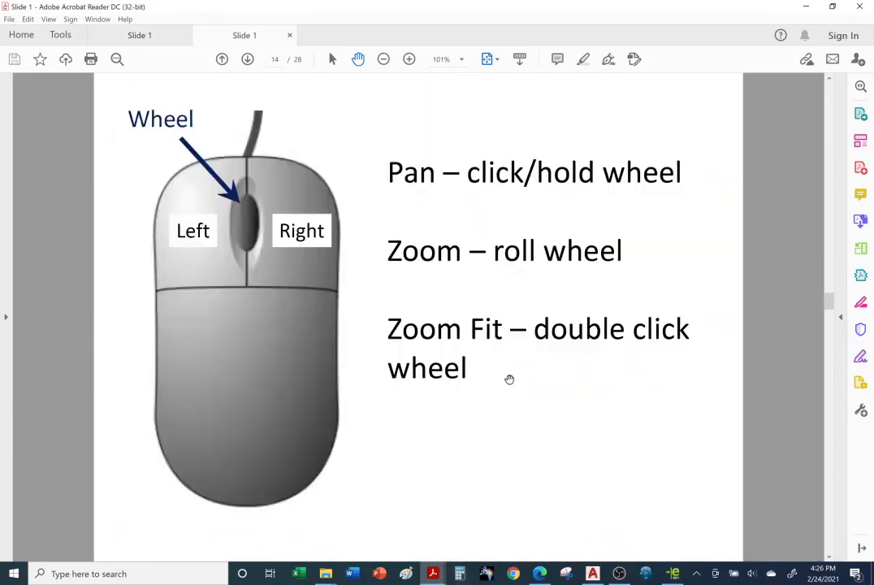
scroll(509, 379, "down", 1)
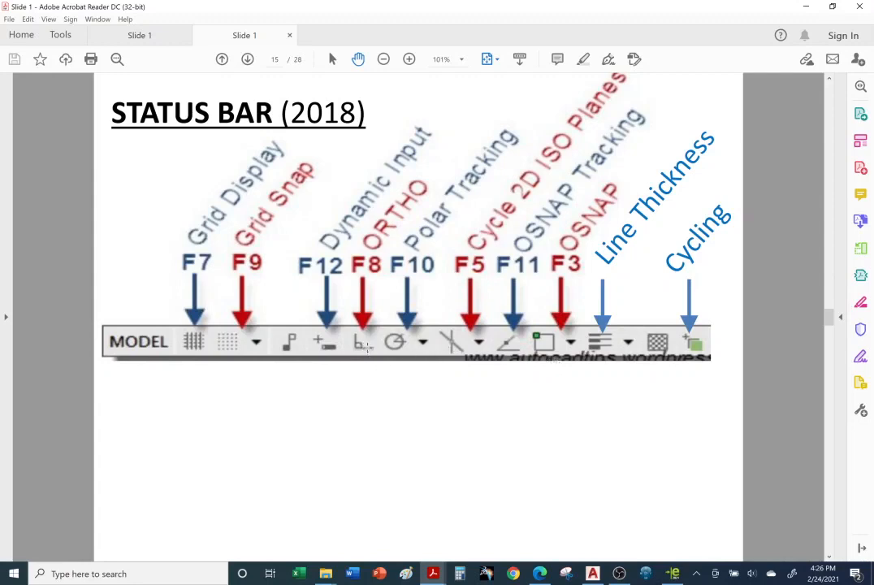
Step: Switch back to AutoCAD and turn Ortho mode off and on again
left_click(594, 573)
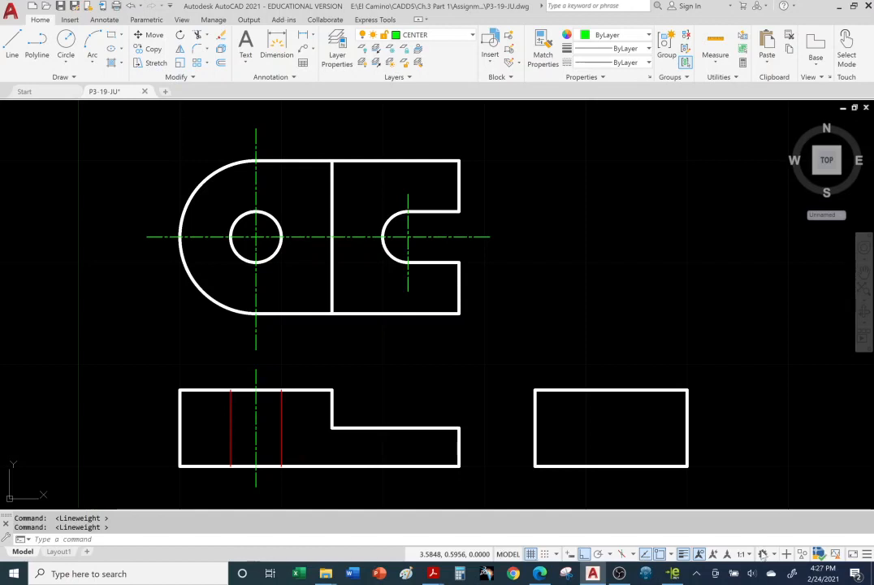
left_click(583, 558)
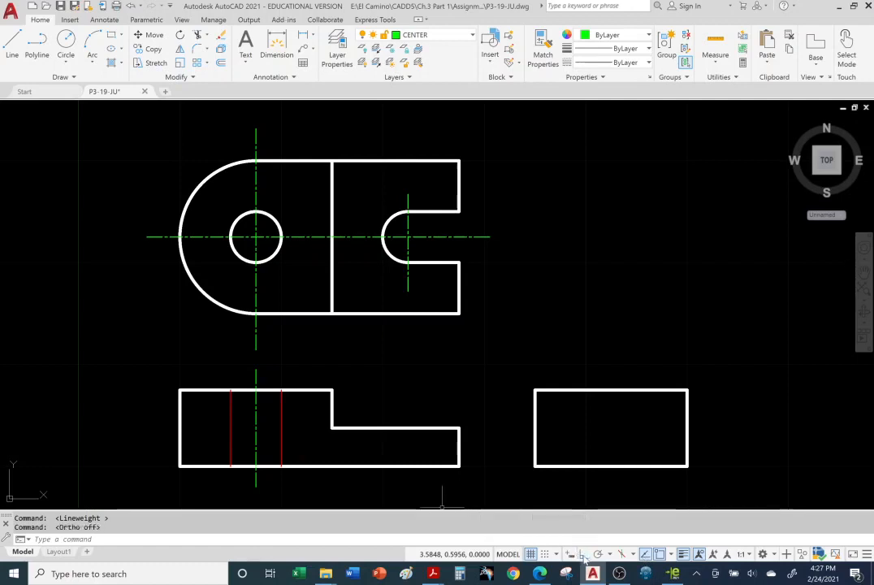
left_click(583, 558)
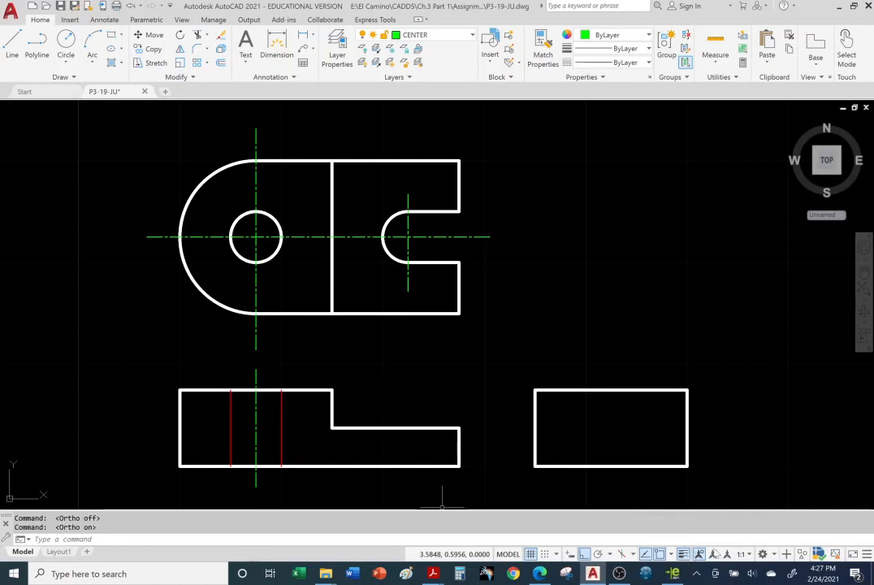
Step: Remove Polar Tracking and Dynamic Input from the status bar one at a time, restoring each of them
left_click(867, 554)
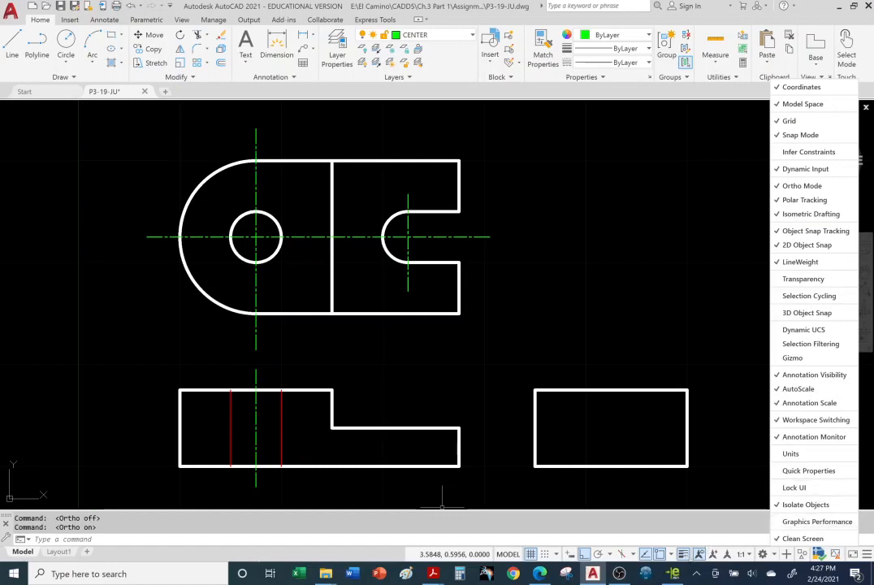
left_click(782, 202)
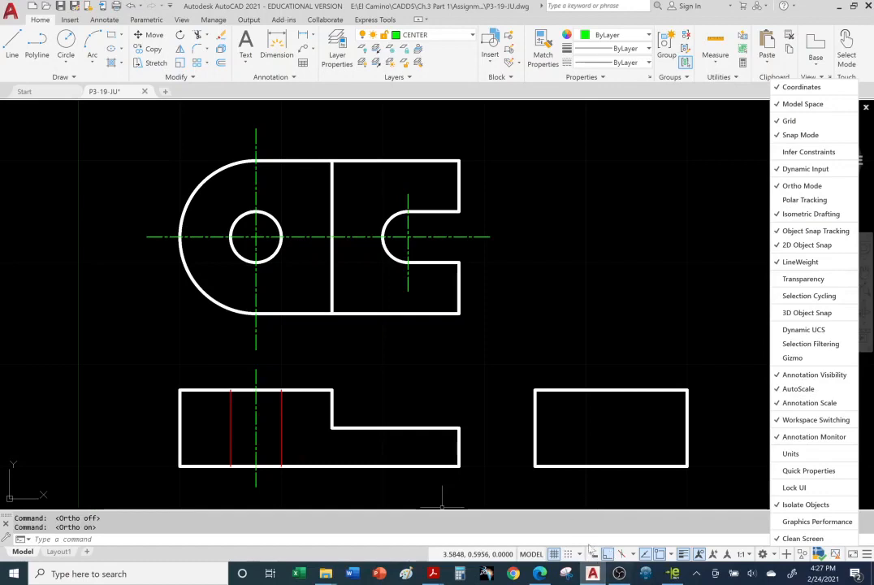
left_click(778, 201)
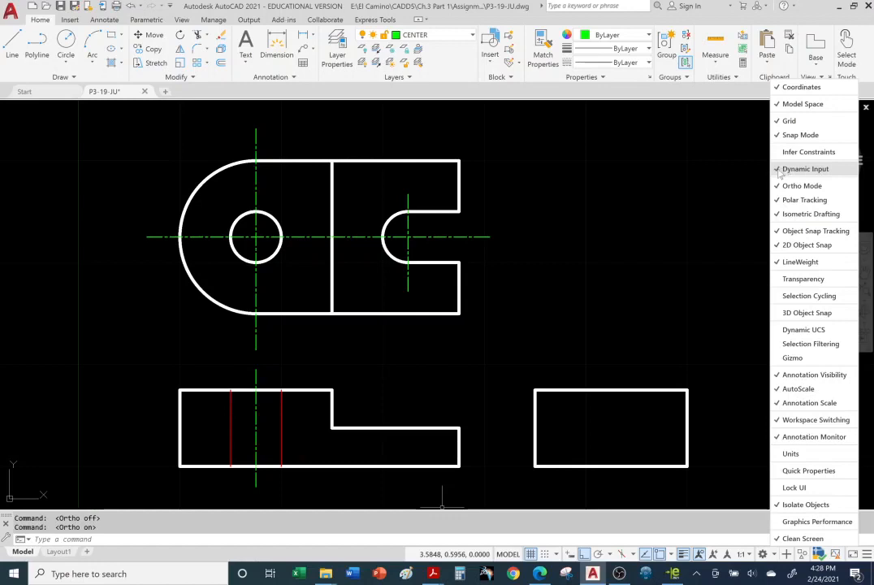
left_click(800, 169)
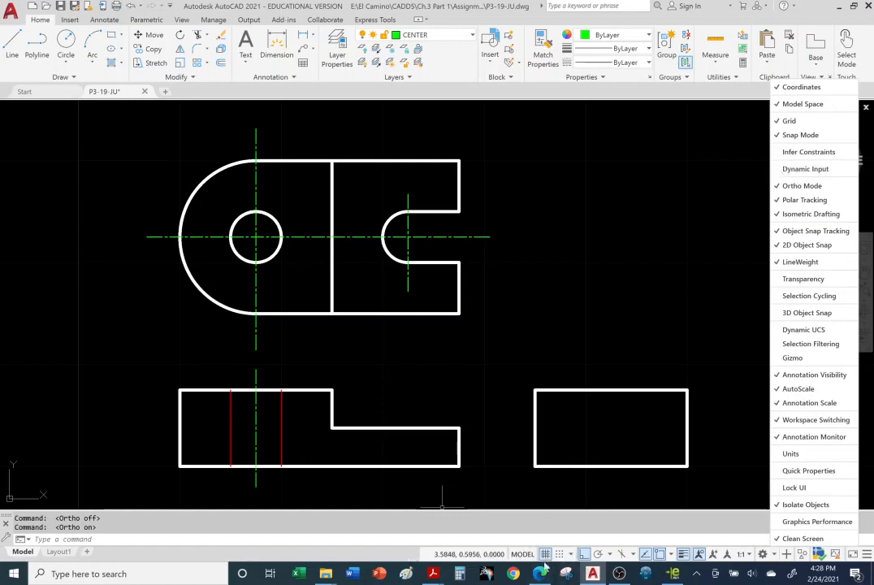
left_click(780, 169)
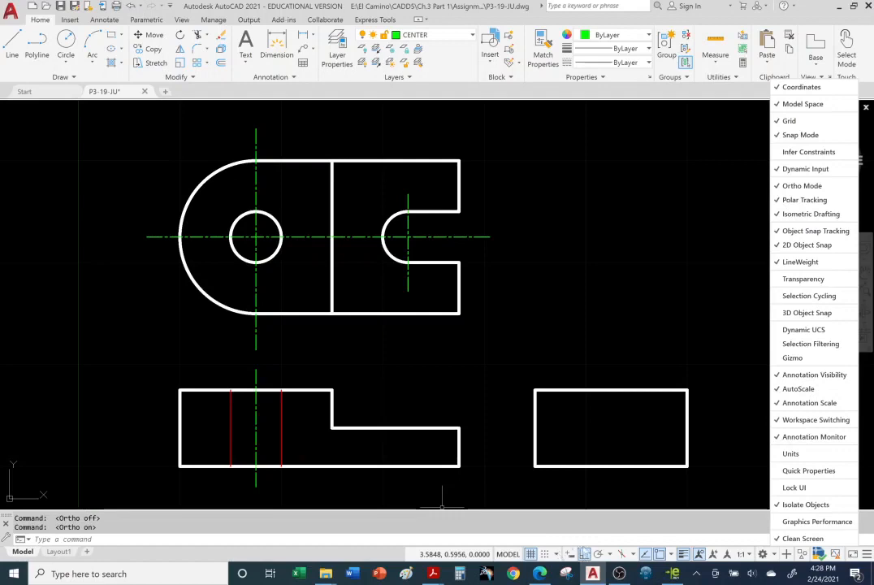
left_click(598, 487)
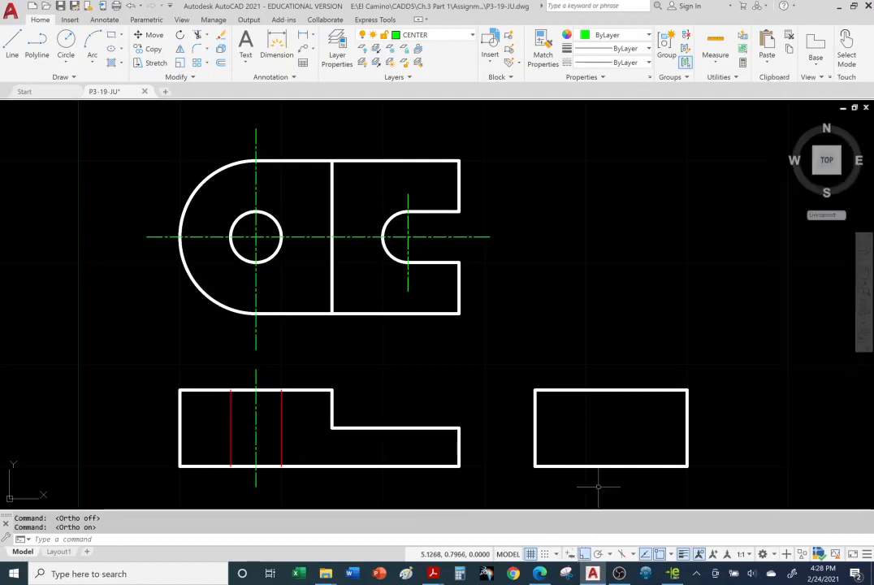
Step: Turn on Dynamic Input and draw a 1-unit line at 45° in the empty area right of the top view
left_click(571, 555)
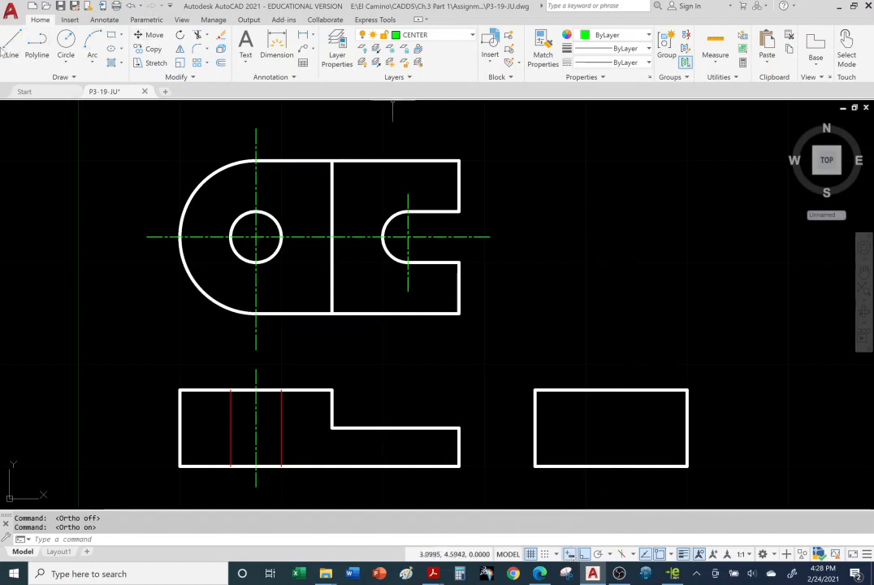
left_click(8, 45)
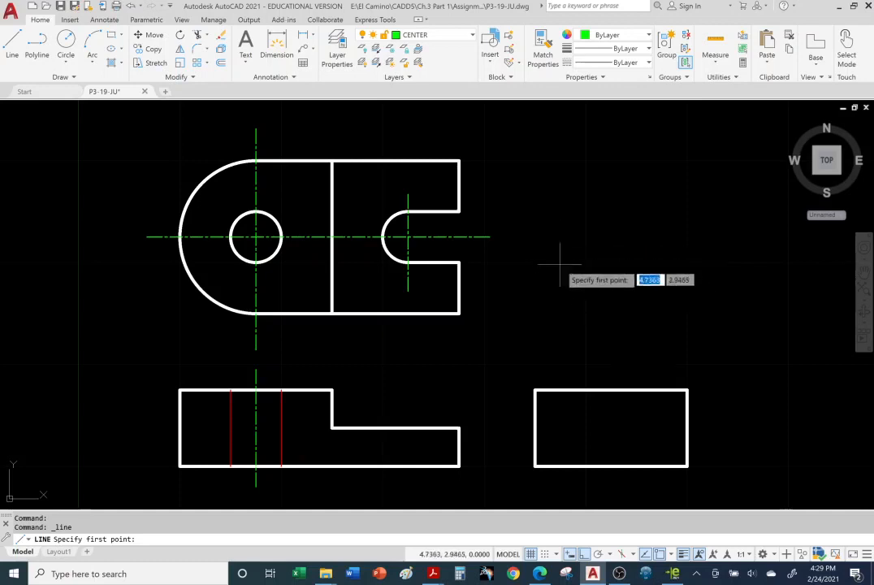
left_click(559, 264)
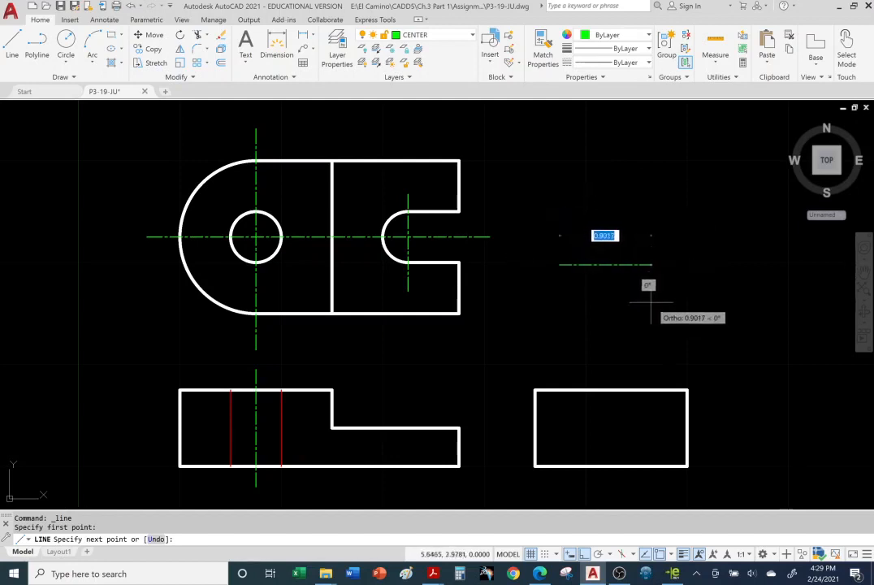
type("1")
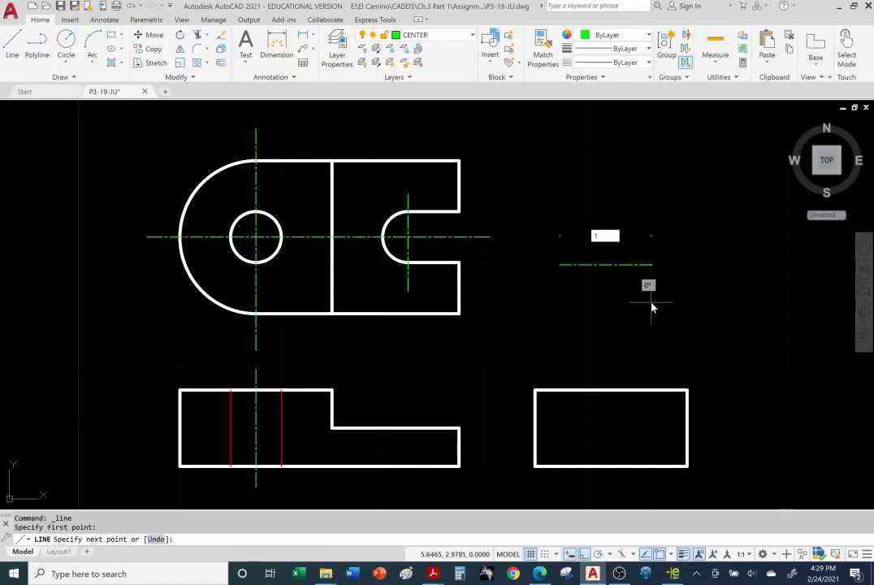
key("Tab")
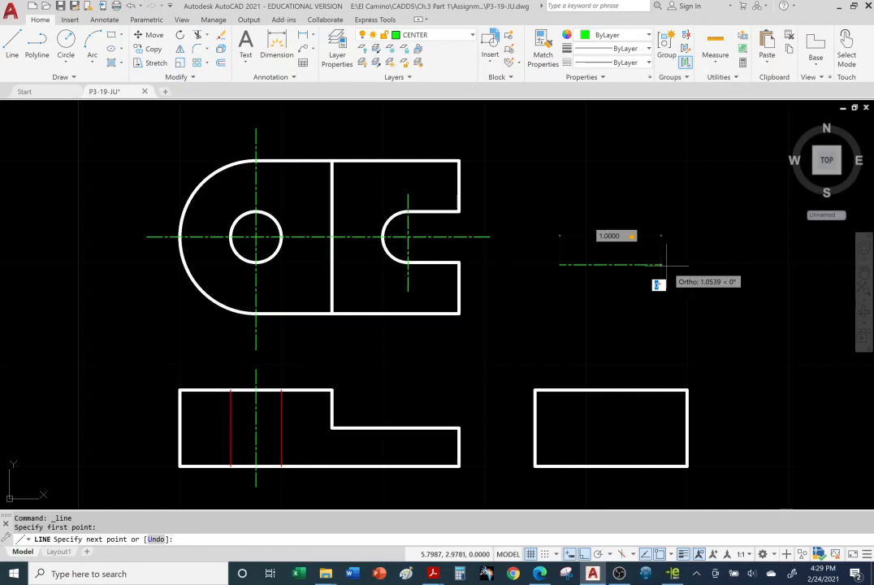
type("45")
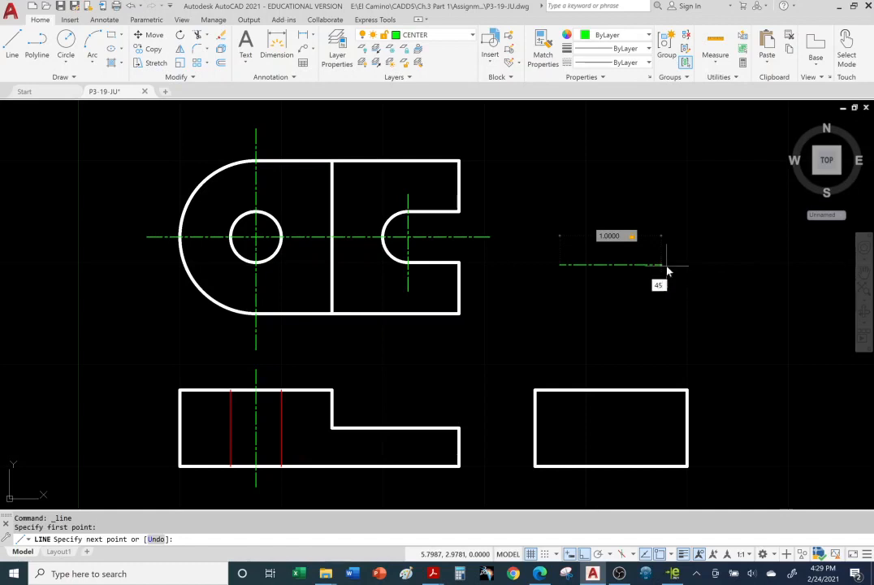
key("Tab")
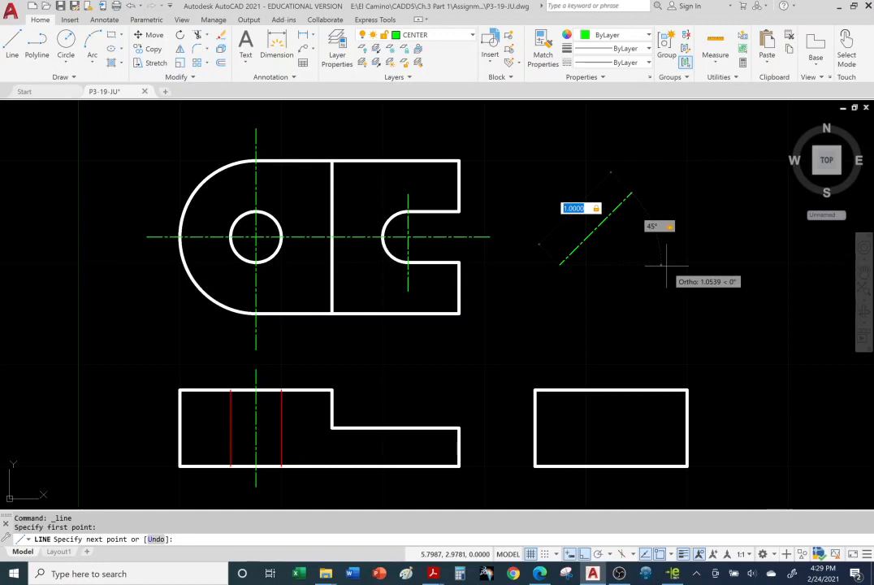
key("Return")
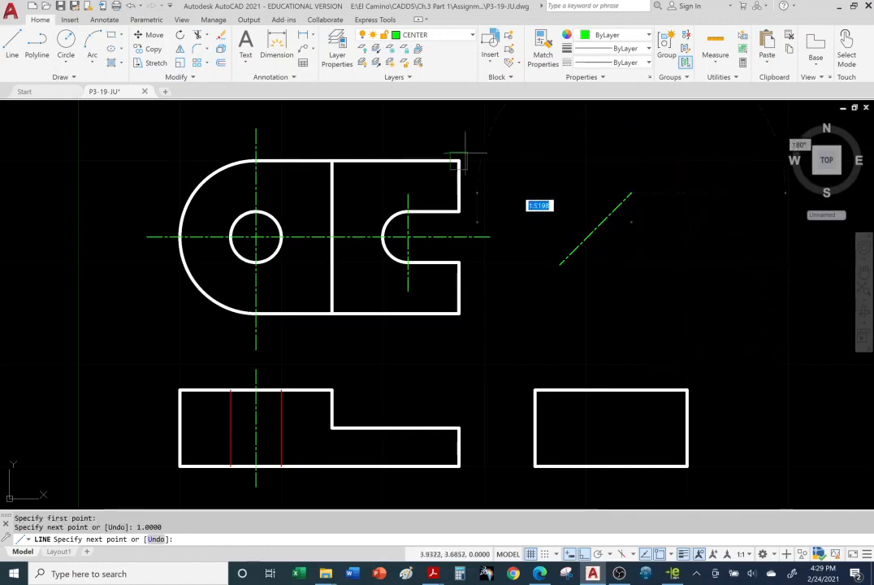
key("Escape")
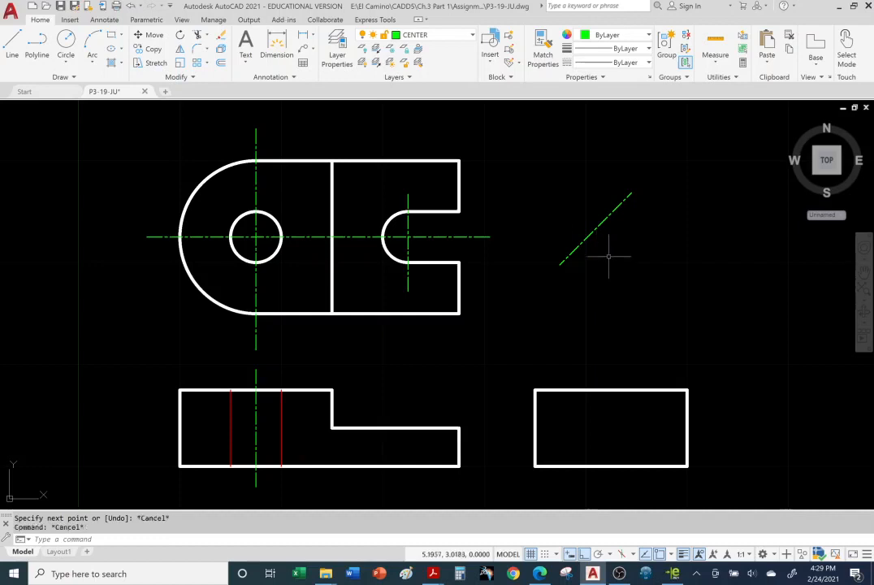
Step: Erase the diagonal line and the vertical centerline through the slot in the top view
left_click(597, 226)
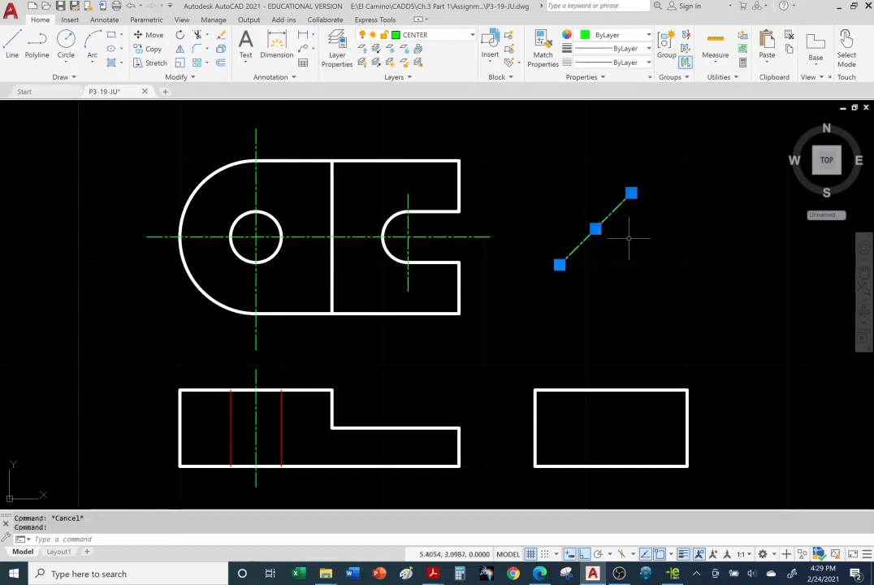
left_click(409, 225)
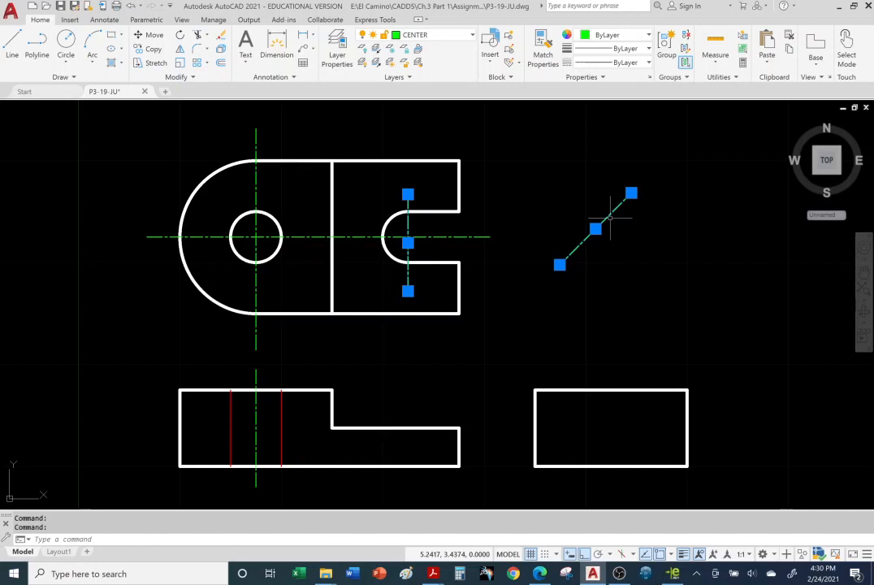
left_click(226, 39)
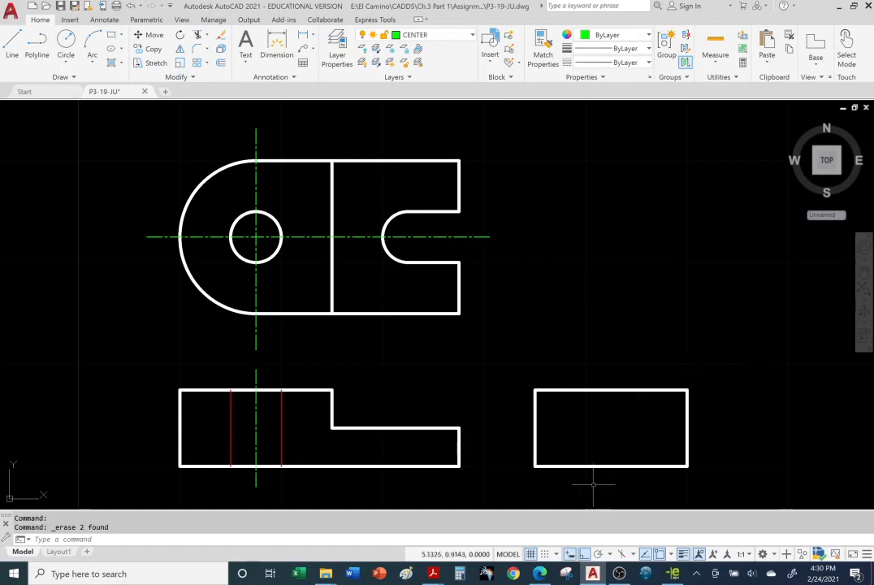
Step: Switch to Acrobat Reader and review the STATUS BAR (2018) slide
mouse_move(433, 573)
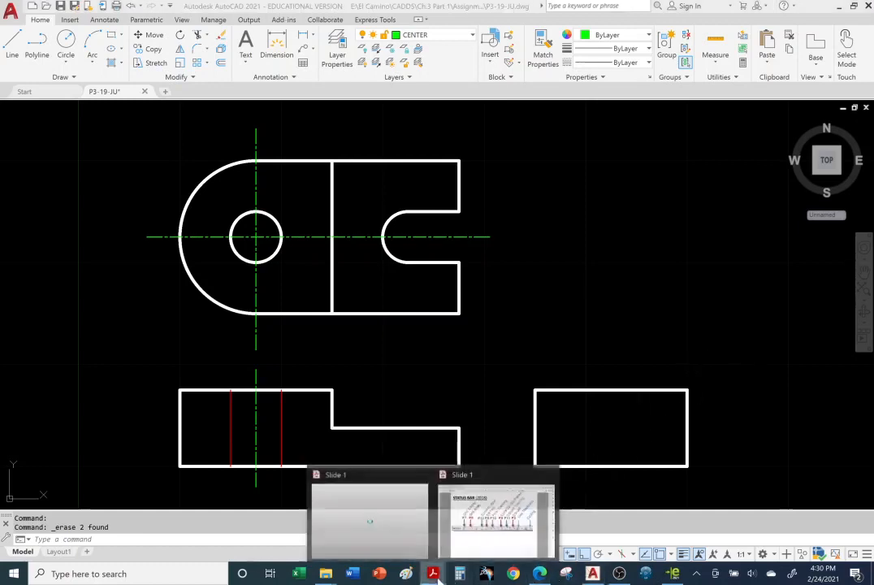
left_click(499, 514)
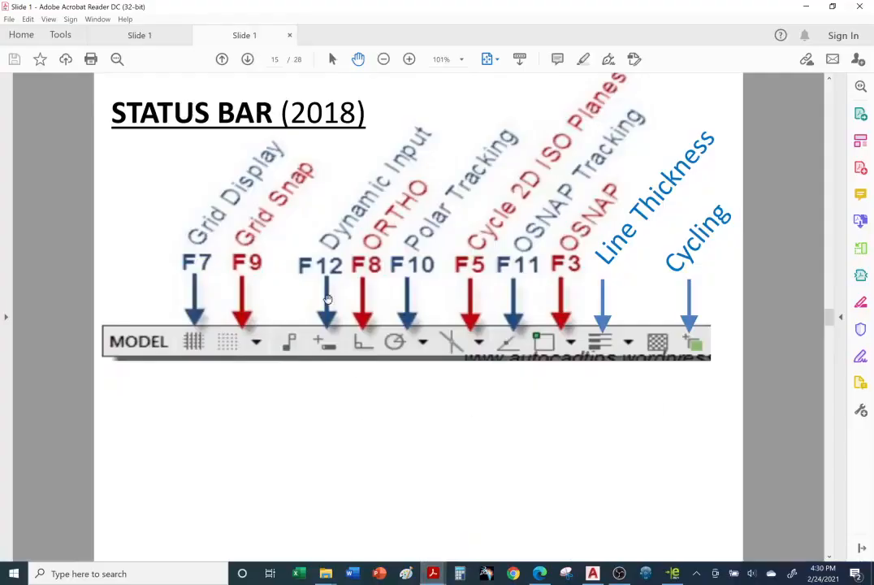
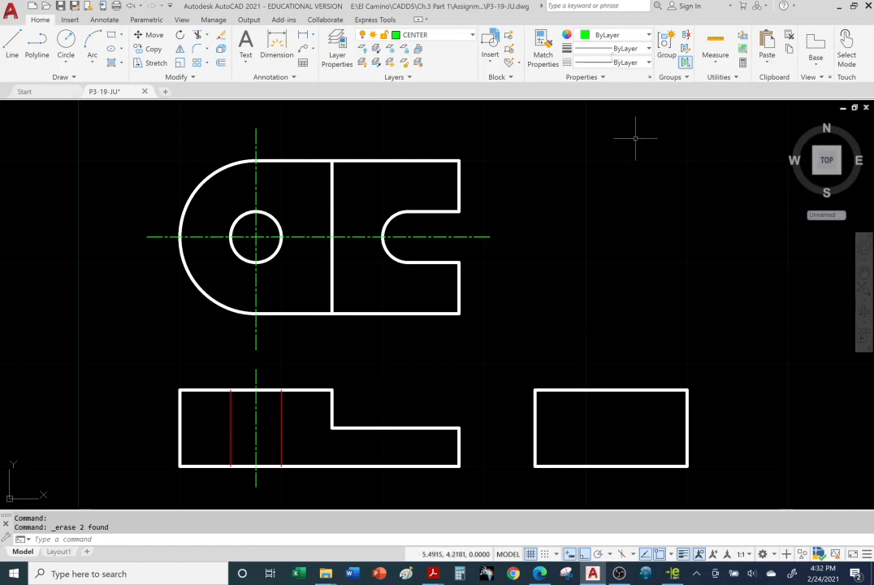
Step: Turn on the CONSTRUCTION layer so its projection lines can guide work in the front view
left_click(473, 36)
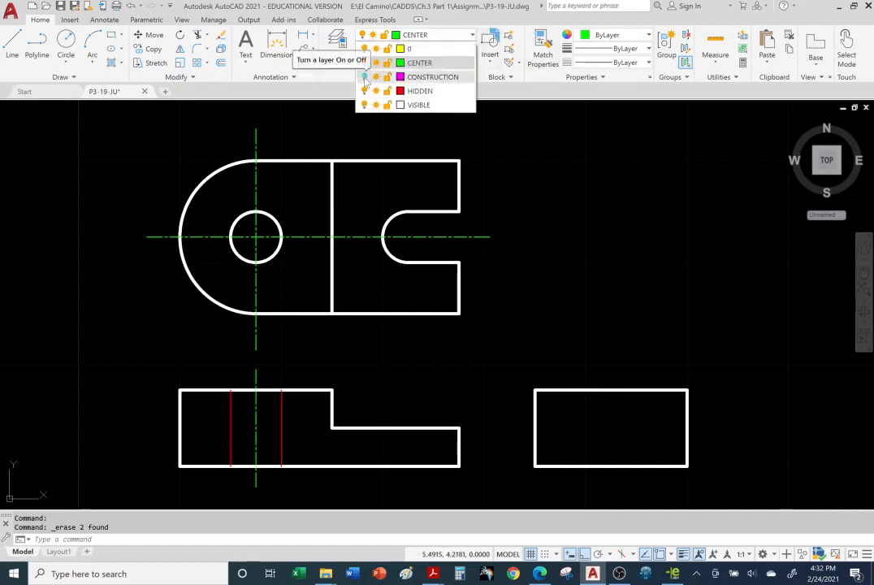
left_click(365, 76)
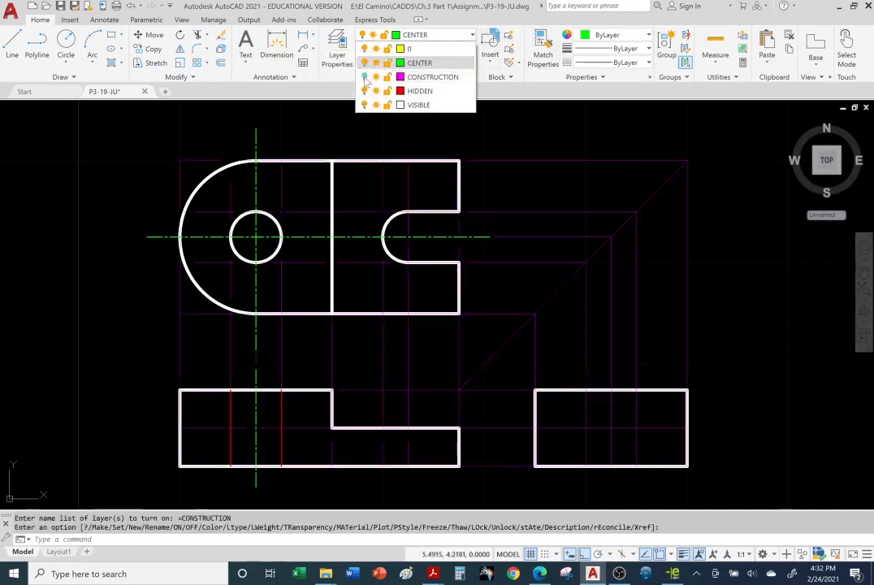
left_click(800, 376)
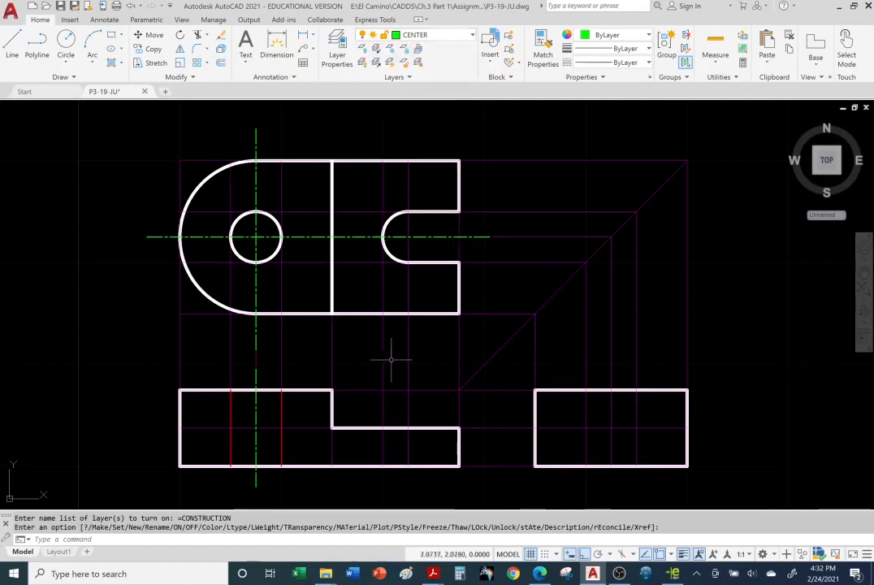
scroll(453, 431, "down", 3)
scroll(430, 435, "up", 3)
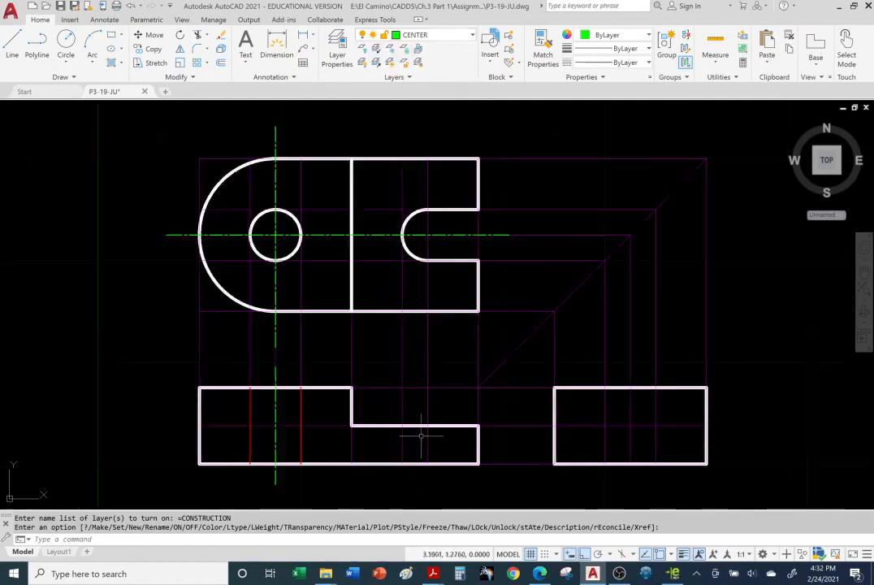
scroll(421, 436, "up", 2)
scroll(421, 435, "down", 2)
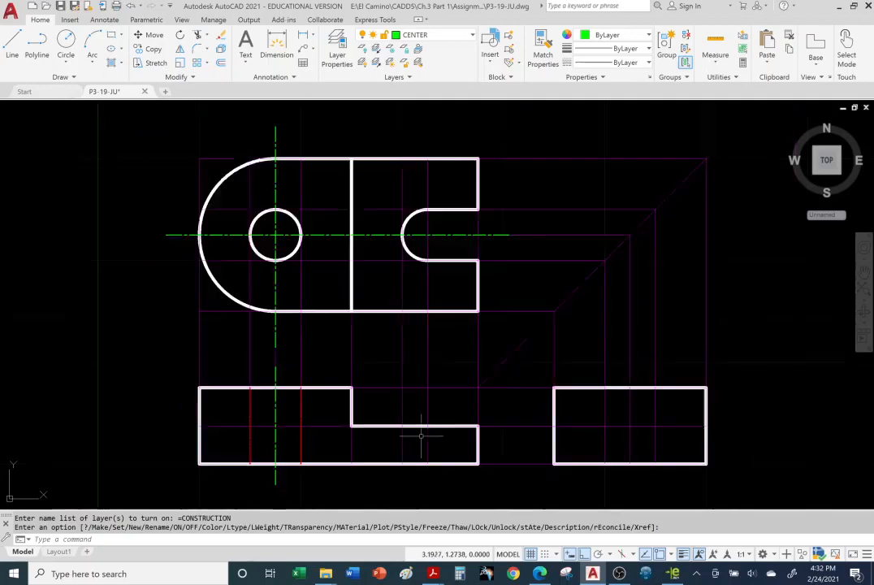
scroll(420, 436, "up", 2)
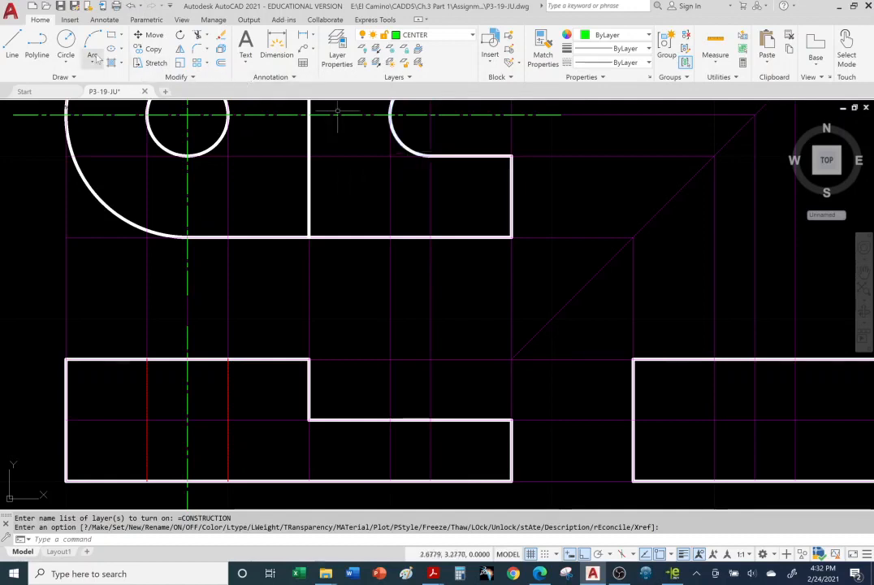
Step: Try starting a line on the CENTER layer with Object Snap turned off
left_click(460, 38)
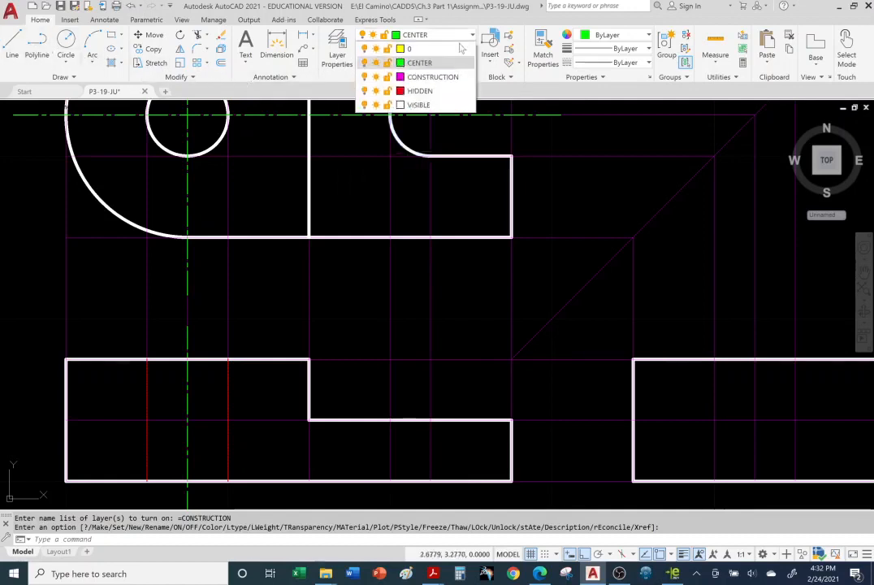
left_click(447, 65)
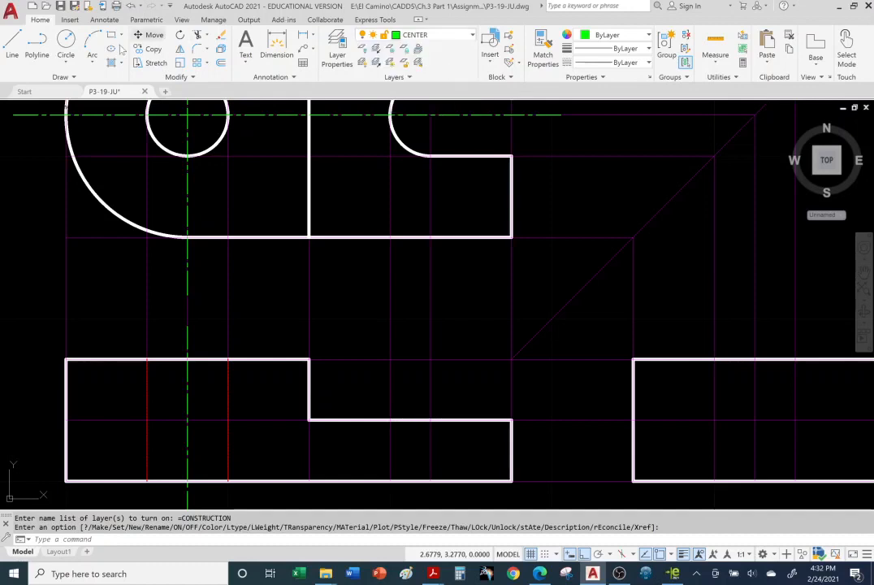
left_click(11, 51)
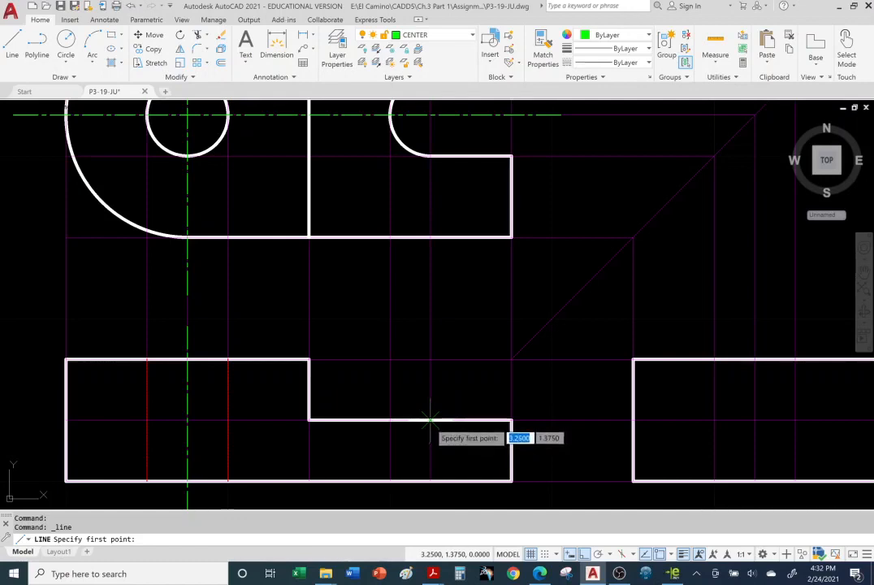
left_click(661, 555)
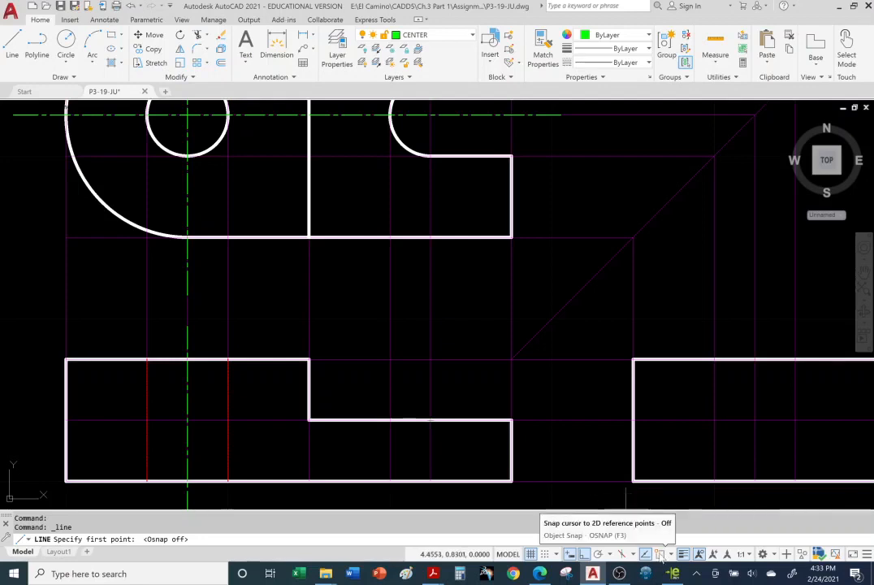
key("Escape")
key("Escape")
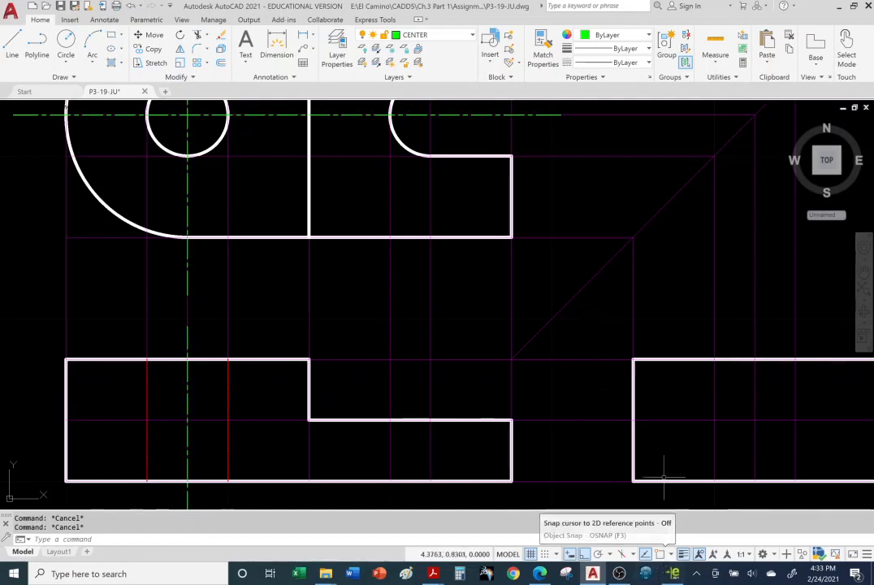
Step: Turn Dynamic Input off and Object Snap on, and review the list of object snap modes
left_click(14, 42)
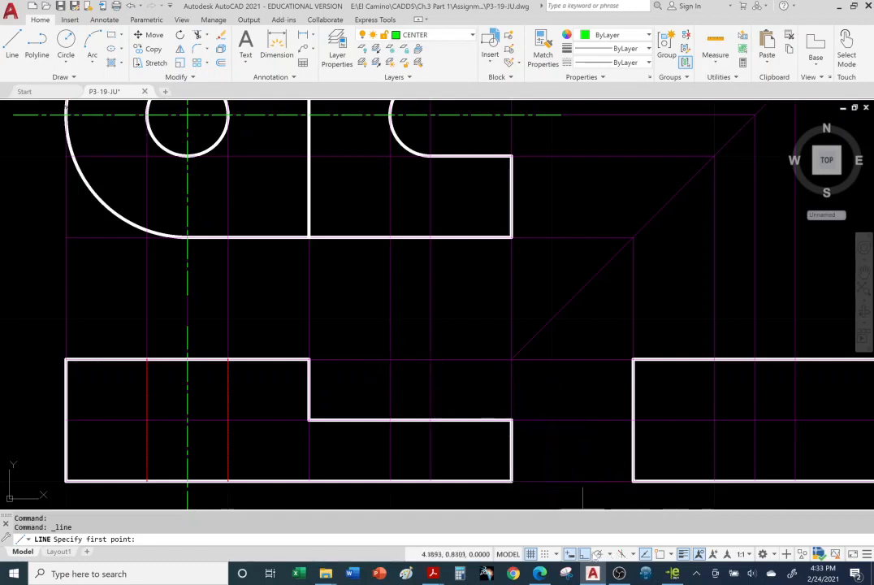
left_click(571, 554)
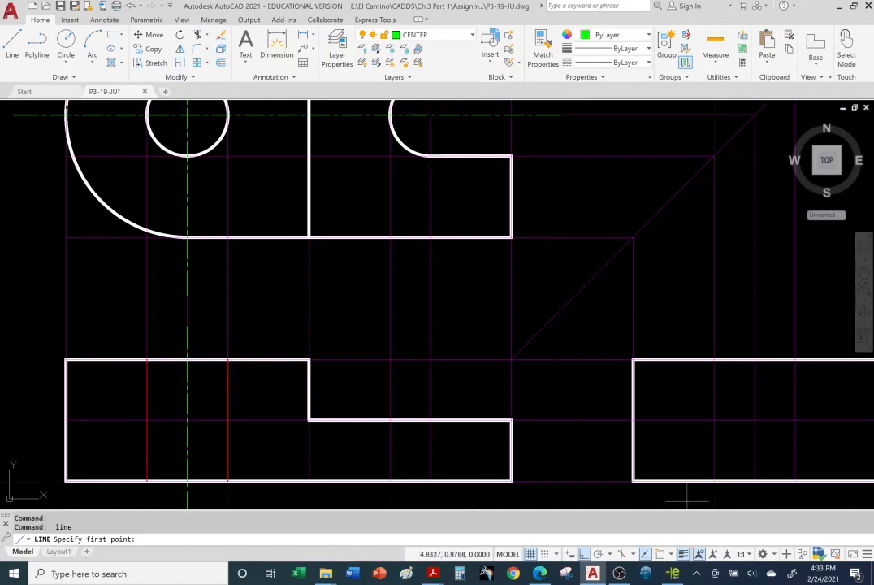
left_click(661, 554)
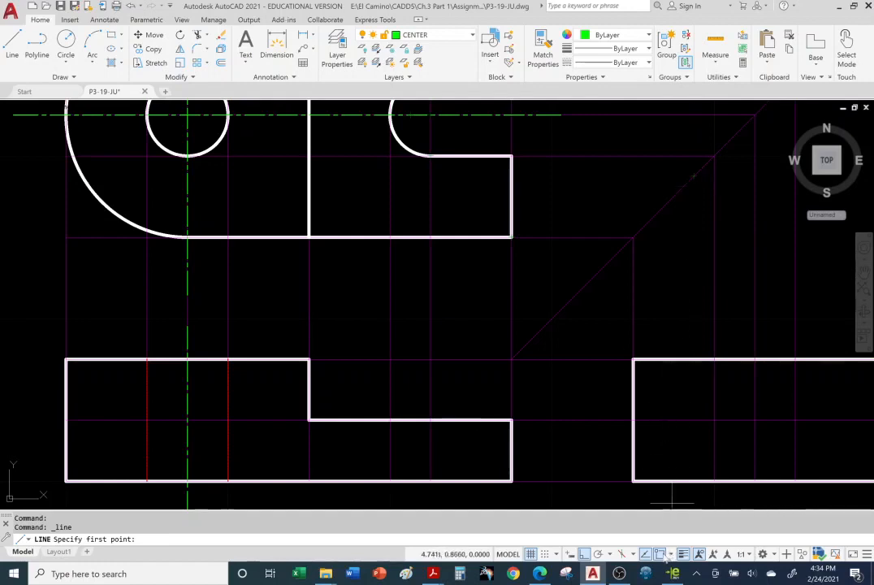
right_click(660, 553)
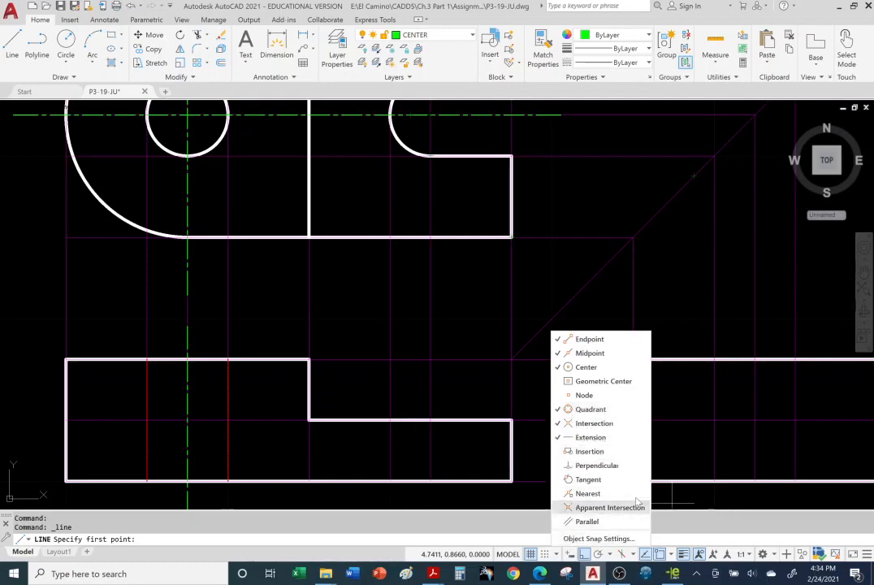
left_click(646, 444)
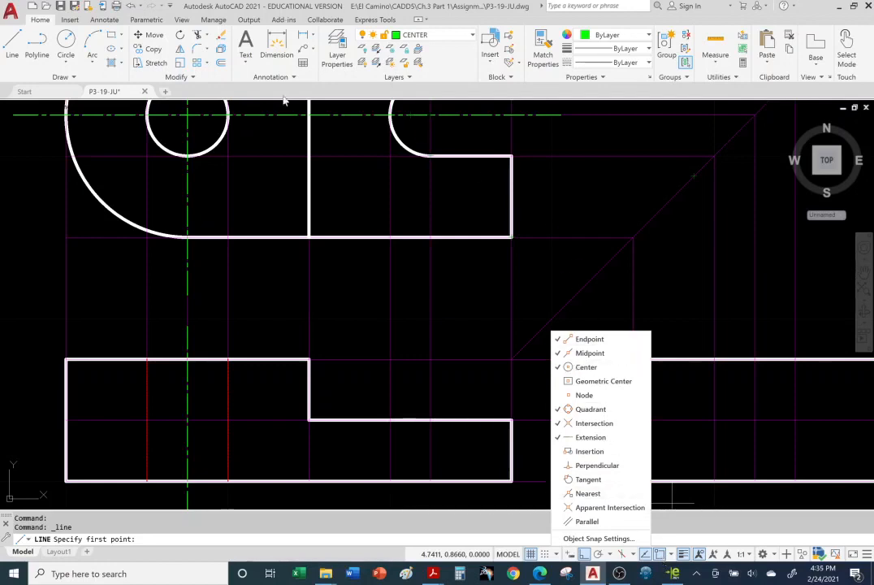
Step: Draw a vertical centerline about 0.73 long at the slot's arc center in the front view, extending past the lower step's edges
left_click(12, 43)
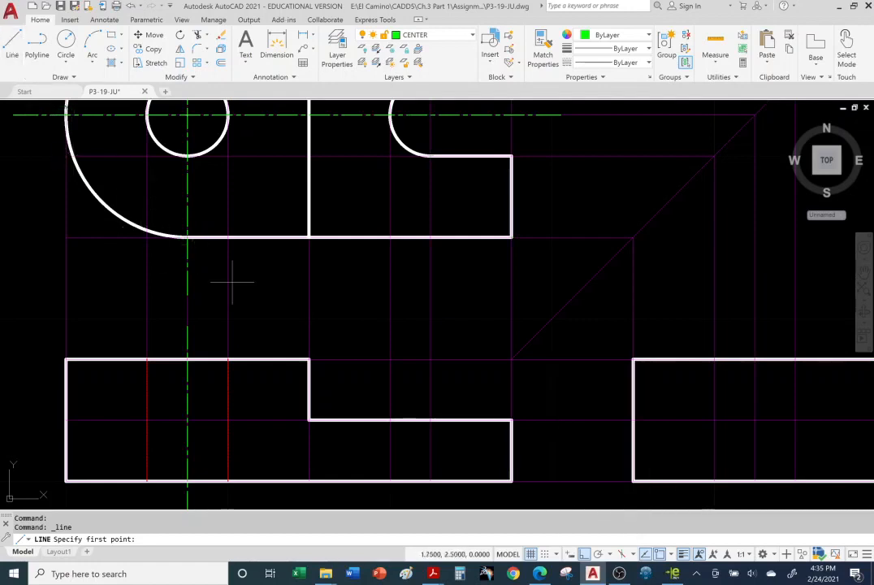
left_click(430, 377)
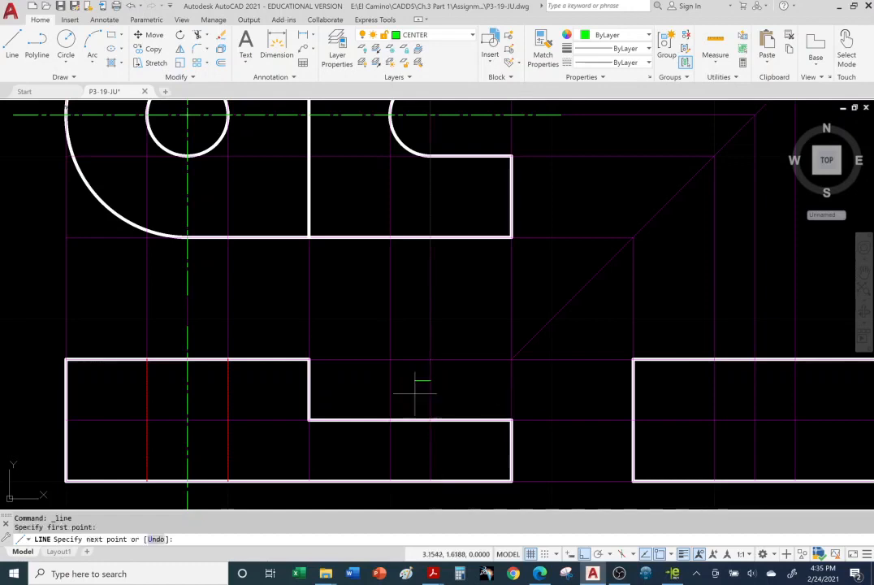
left_click(430, 500)
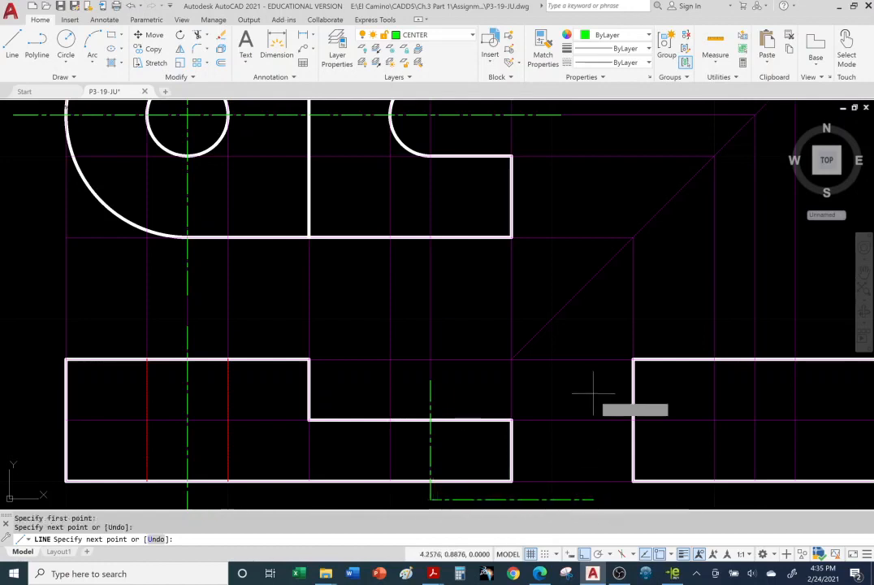
key("Escape")
key("Escape")
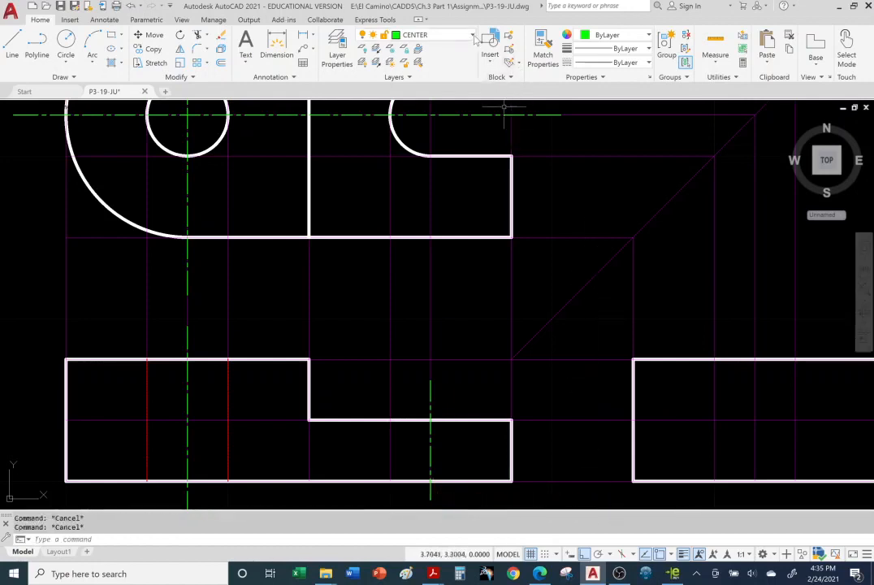
Step: On the HIDDEN layer, draw a vertical line for the slot's inner end across the lower step of the front view
left_click(474, 36)
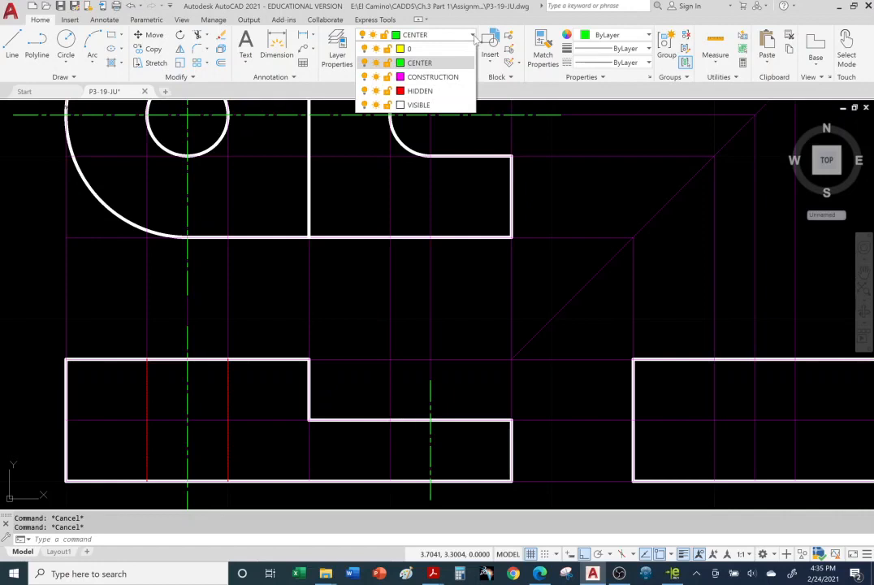
left_click(422, 91)
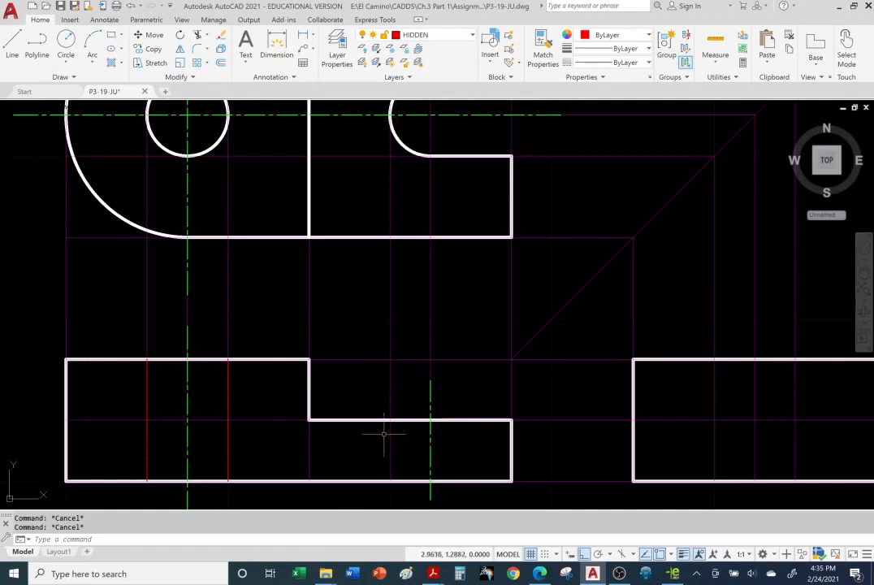
left_click(13, 44)
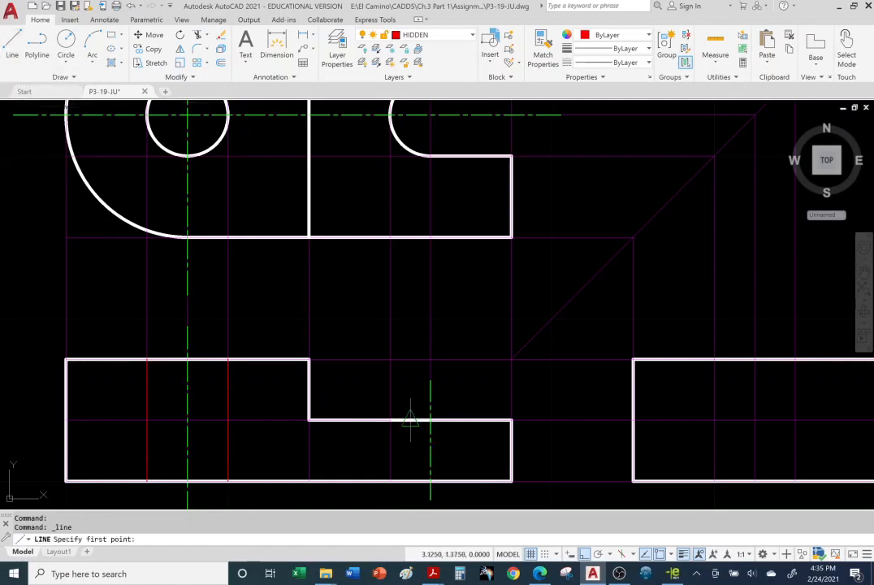
left_click(390, 468)
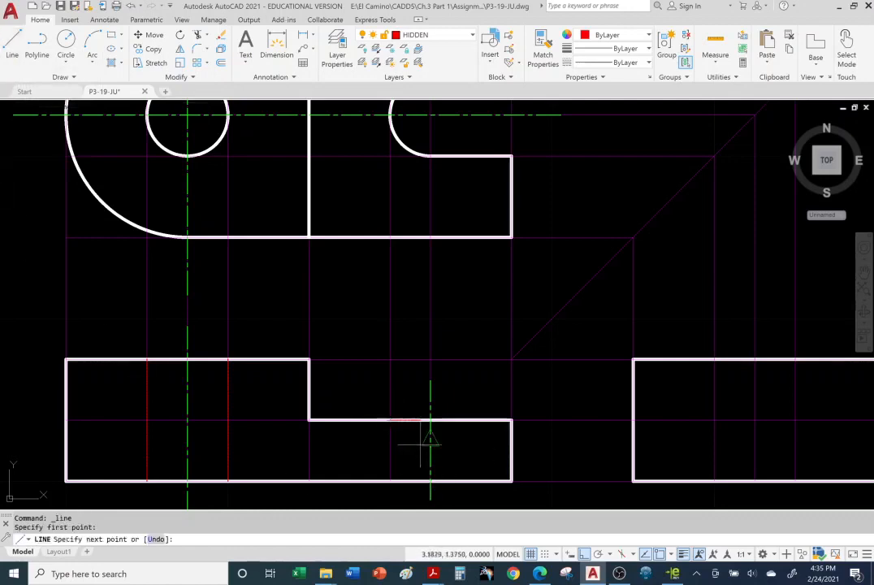
left_click(390, 478)
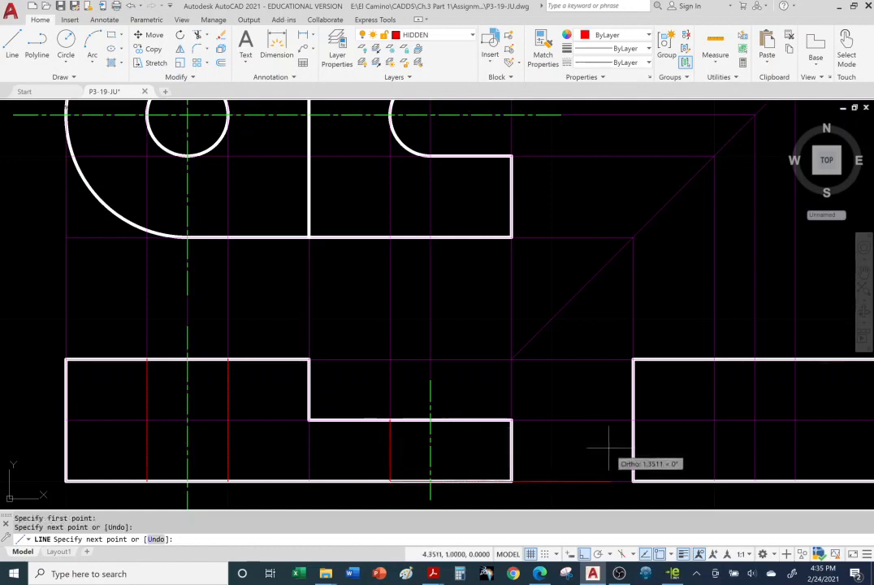
key("Escape")
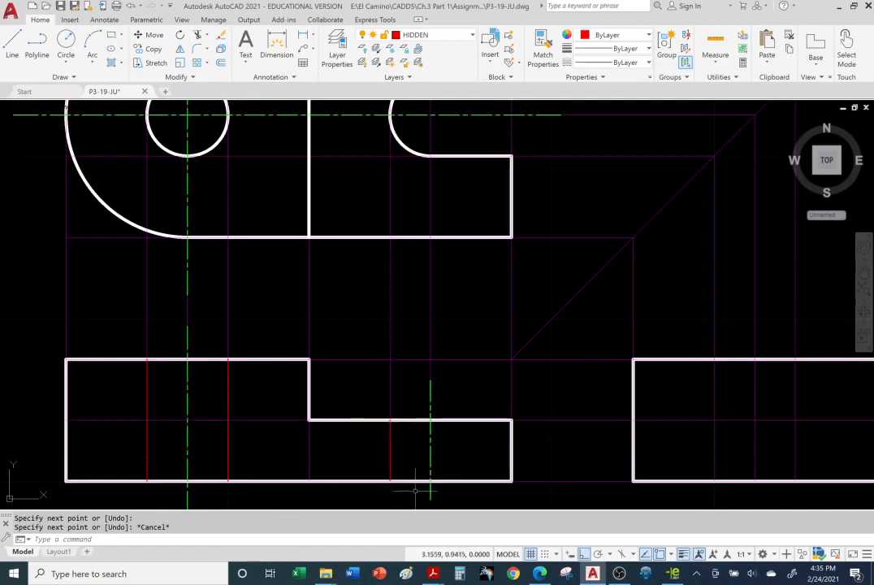
Step: Turn off the CONSTRUCTION layer to check the hidden lines and centerlines in the front view
scroll(415, 490, "up", 2)
mouse_move(205, 449)
middle_mouse_down()
mouse_move(284, 420)
mouse_move(438, 416)
middle_mouse_up()
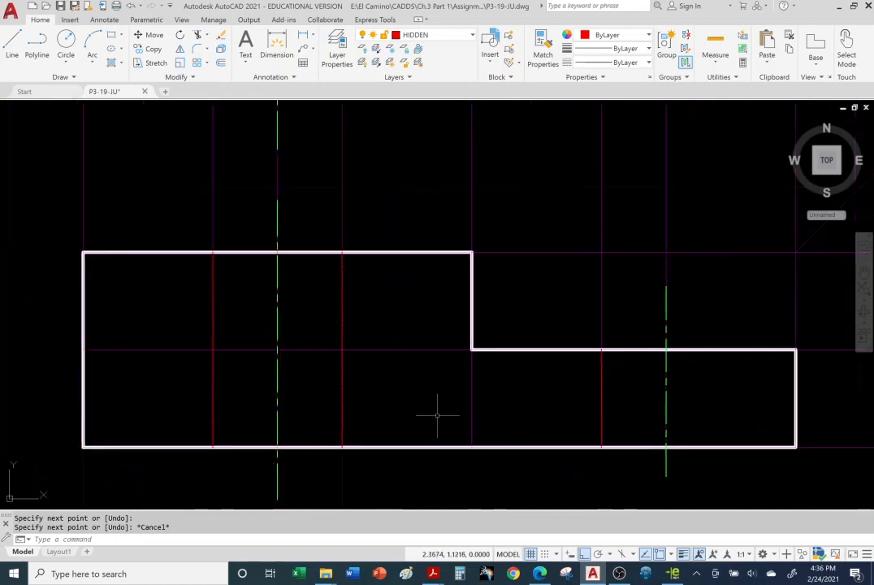
left_click(474, 37)
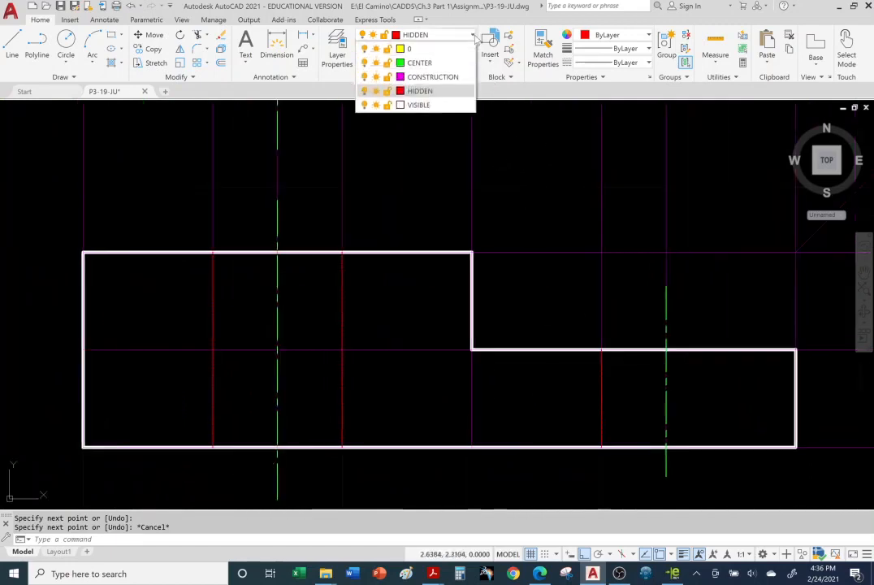
left_click(364, 77)
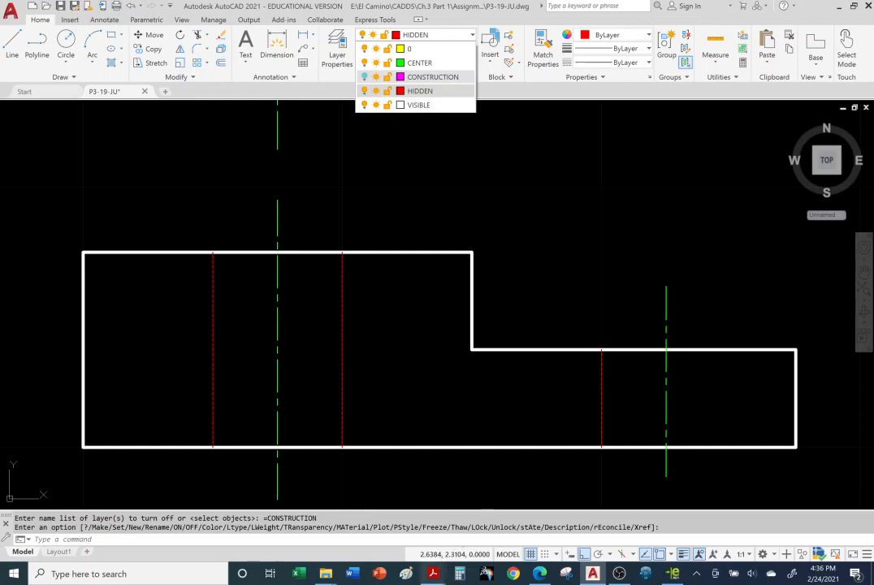
Step: Switch to Acrobat Reader, review the STATUS BAR slide, and return to AutoCAD
left_click(433, 573)
left_click(497, 520)
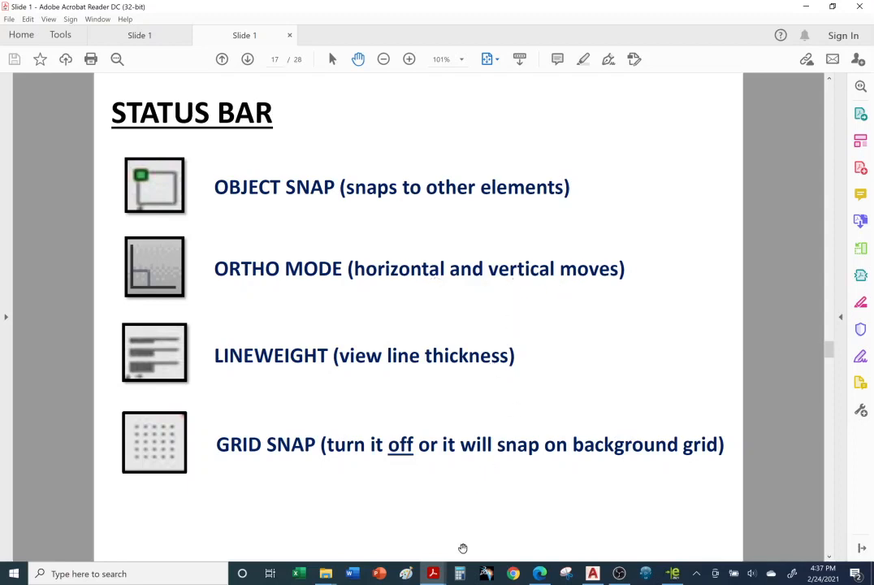
mouse_move(596, 575)
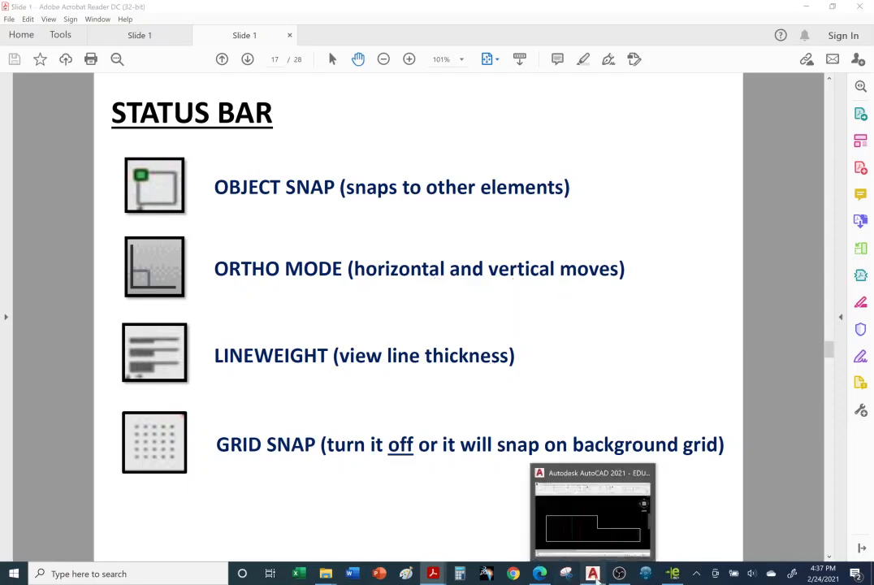
left_click(599, 541)
Step: Make CENTER the current layer for adding the slot's vertical centerline in the top view
scroll(605, 356, "up", 2)
scroll(605, 356, "down", 3)
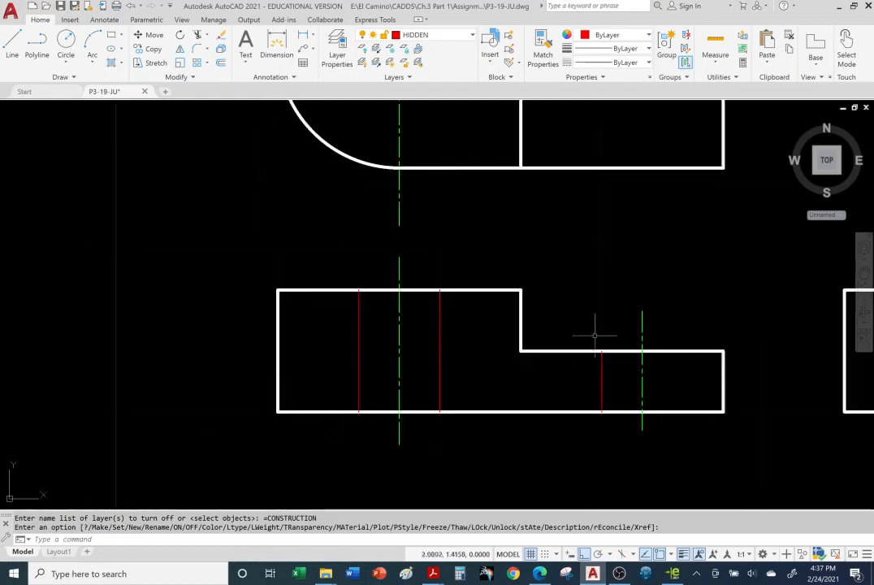
scroll(617, 195, "down", 3)
scroll(677, 130, "down", 2)
scroll(678, 126, "up", 2)
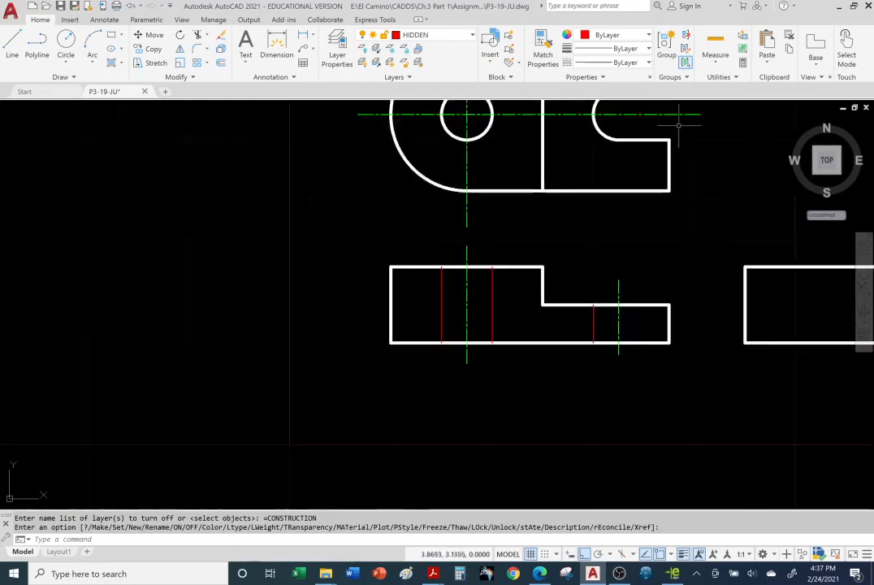
scroll(628, 121, "down", 2)
mouse_move(657, 142)
middle_mouse_down()
mouse_move(611, 172)
mouse_move(486, 219)
middle_mouse_up()
scroll(486, 218, "up", 4)
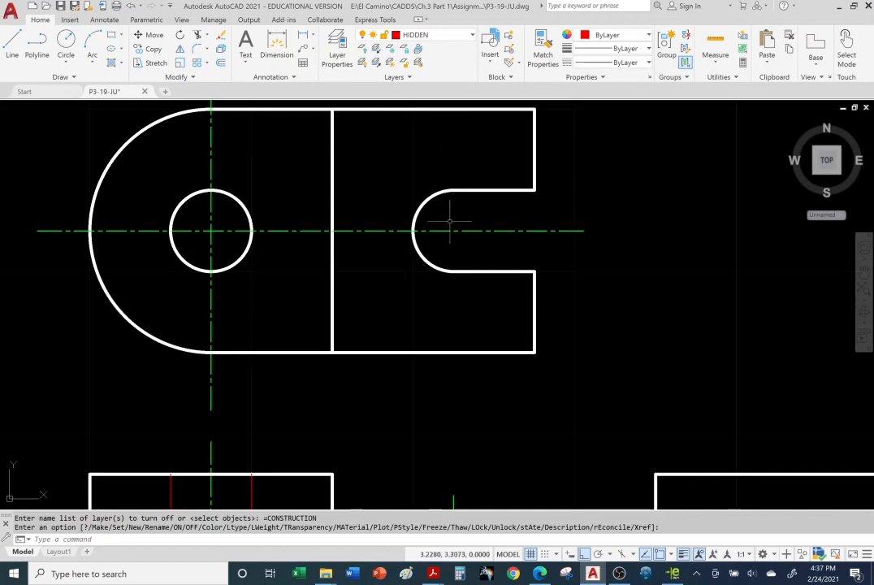
left_click(431, 35)
left_click(406, 57)
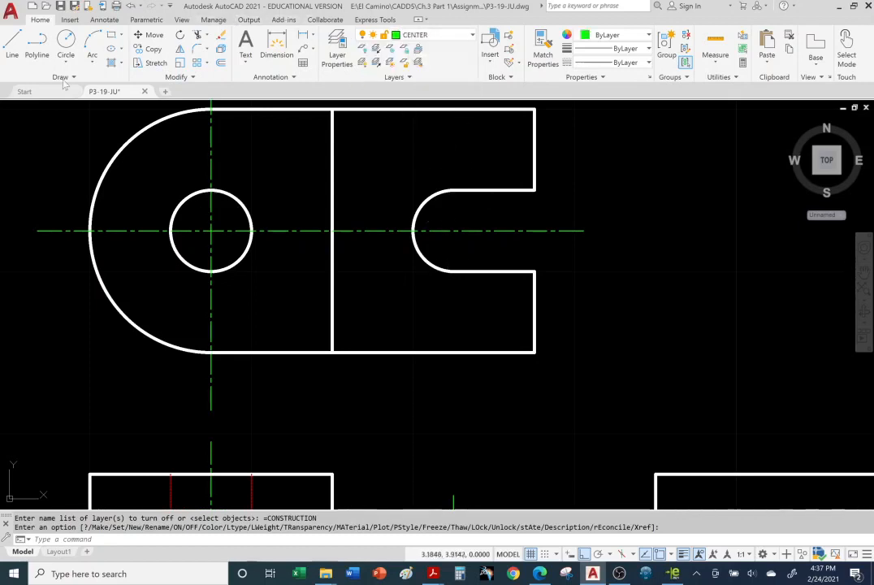
Step: Draw a vertical centerline about 0.97 long through the slot's arc center in the top view, toggling Ortho mode off and on while drawing
left_click(12, 45)
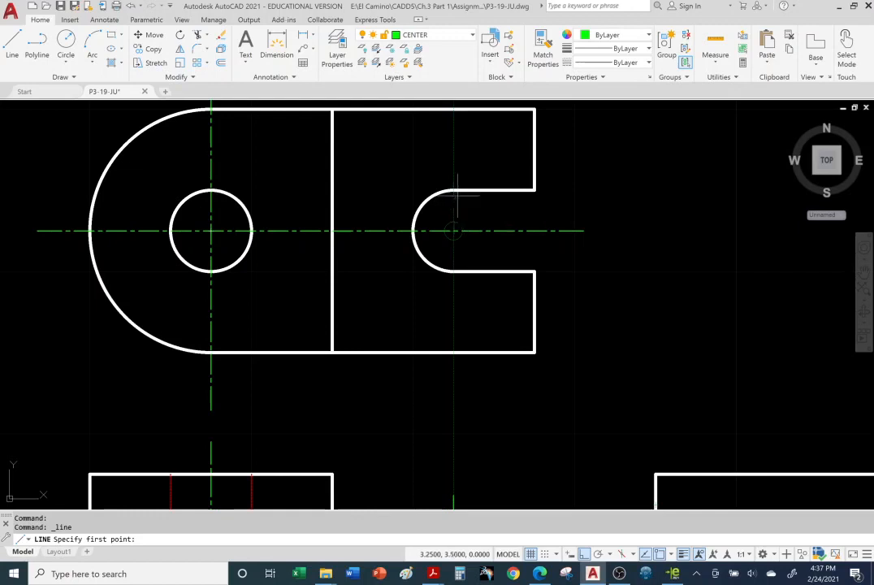
left_click(453, 161)
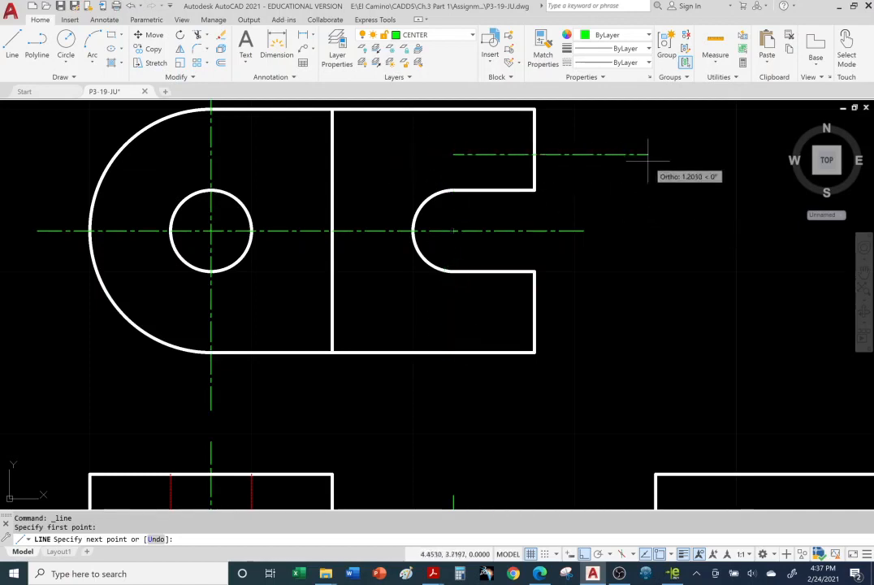
left_click(585, 555)
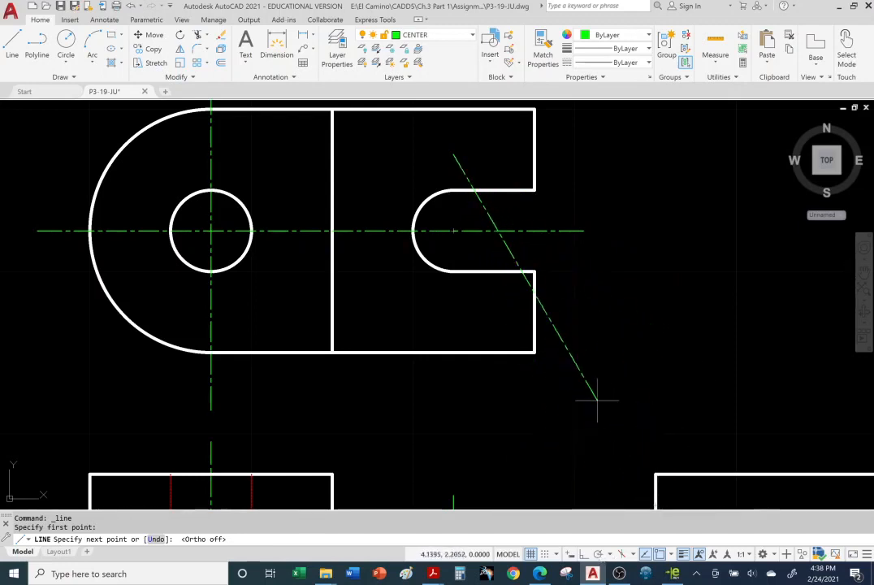
left_click(584, 554)
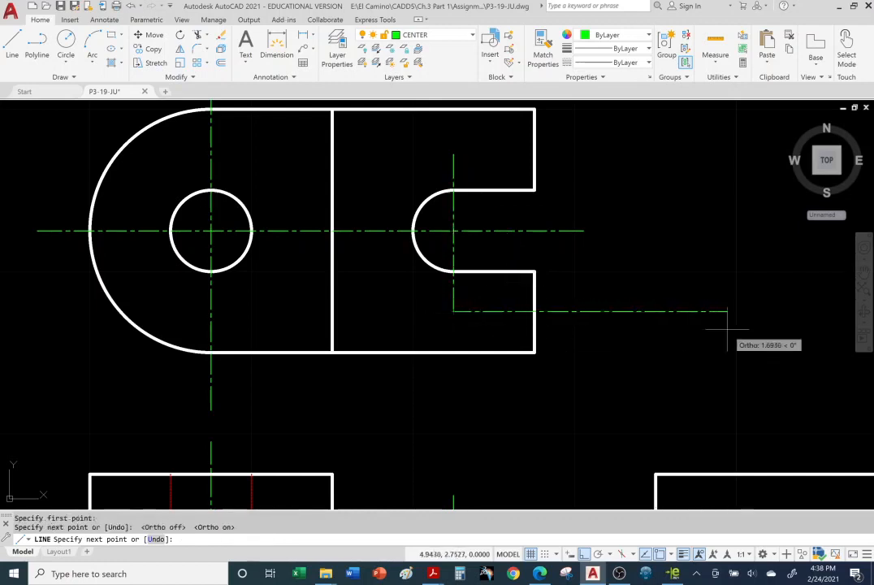
key("Escape")
key("Escape")
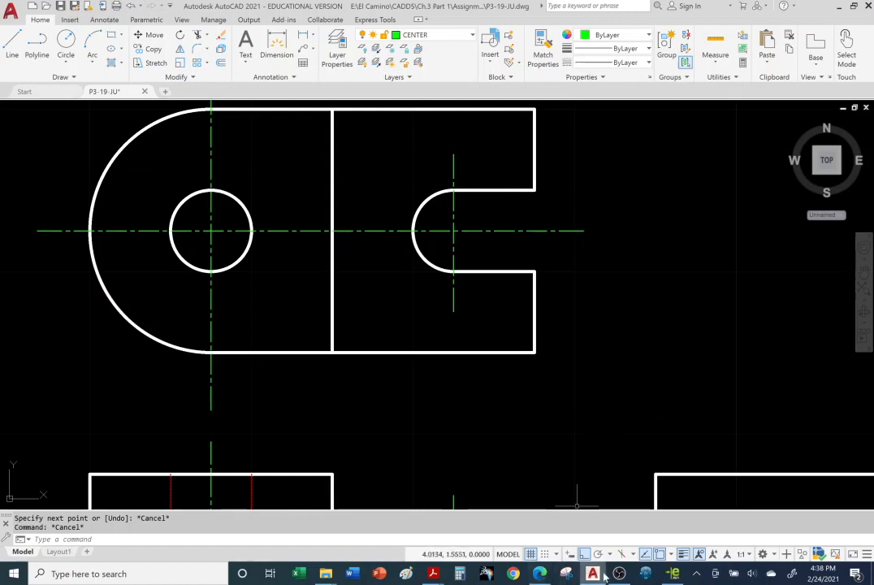
Step: Turn off Ortho mode and stretch the lower end of the slot's vertical centerline about 0.1 to the right, tilting it
mouse_move(594, 577)
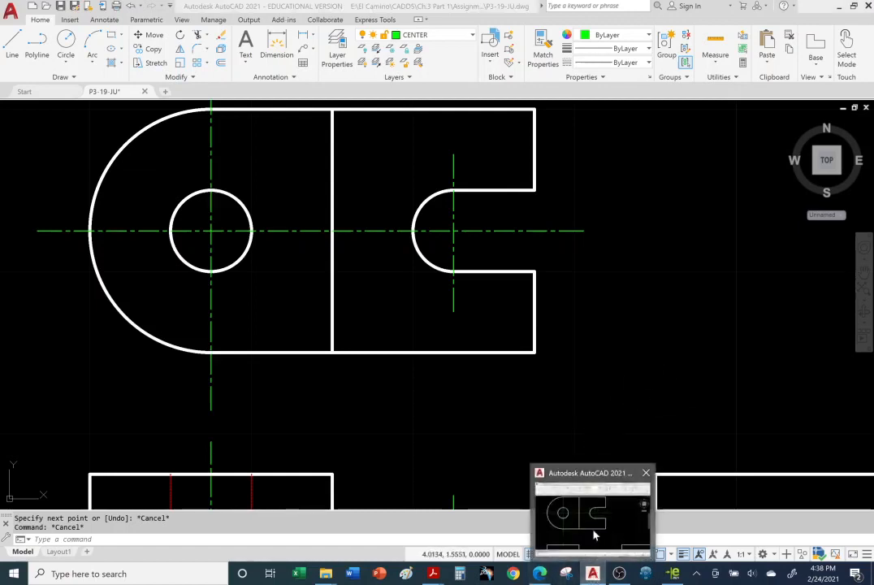
left_click(594, 533)
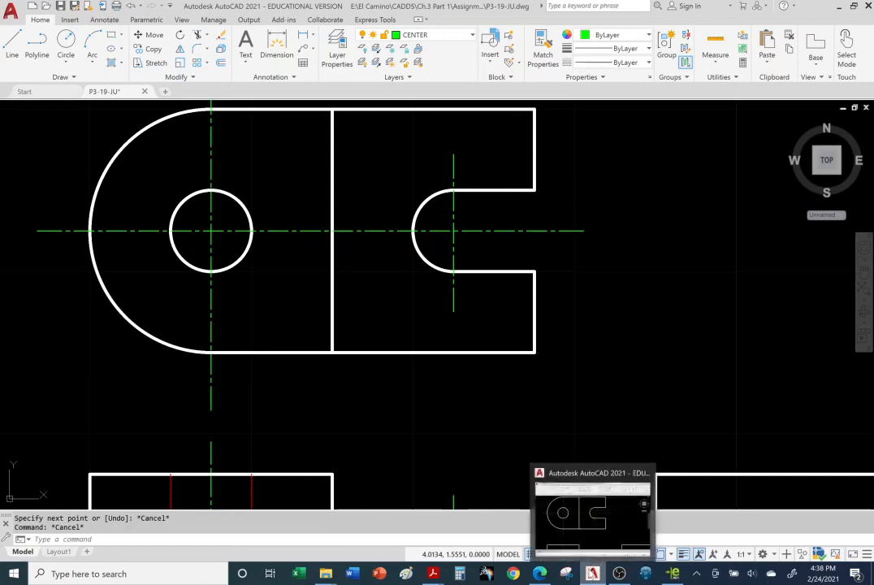
left_click(574, 363)
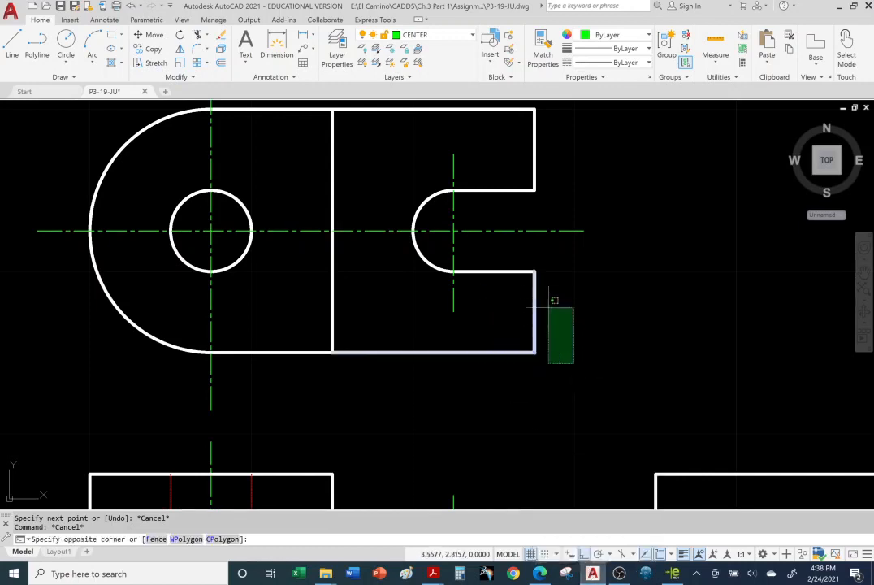
left_click(500, 272)
left_click(453, 299)
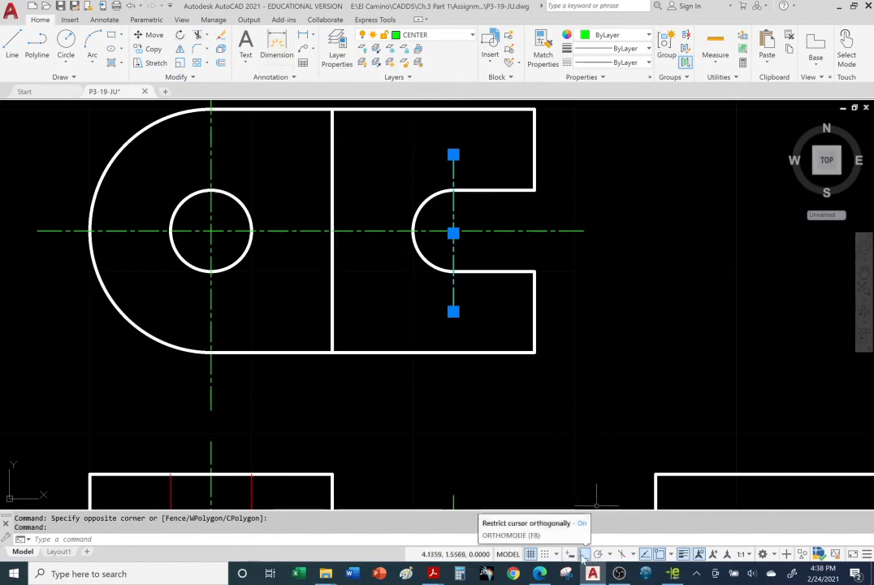
left_click(454, 311)
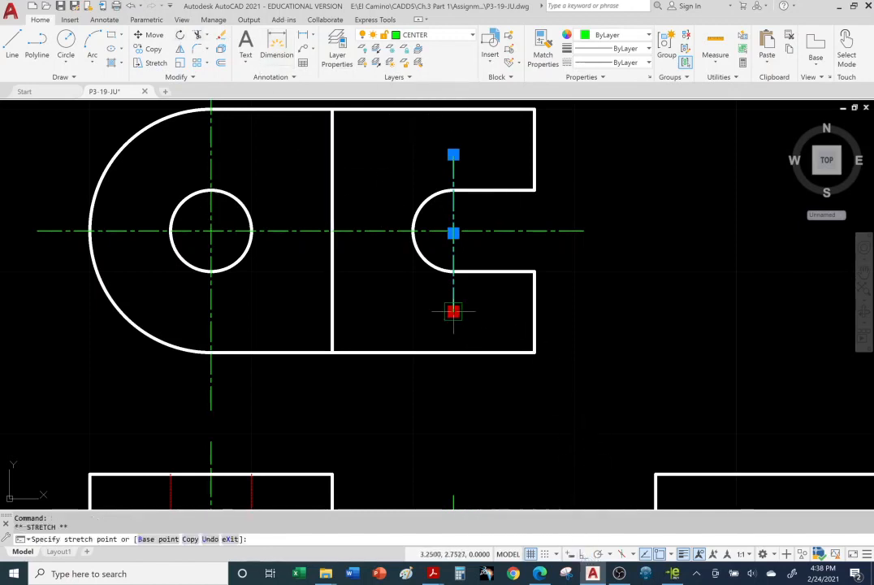
left_click(471, 312)
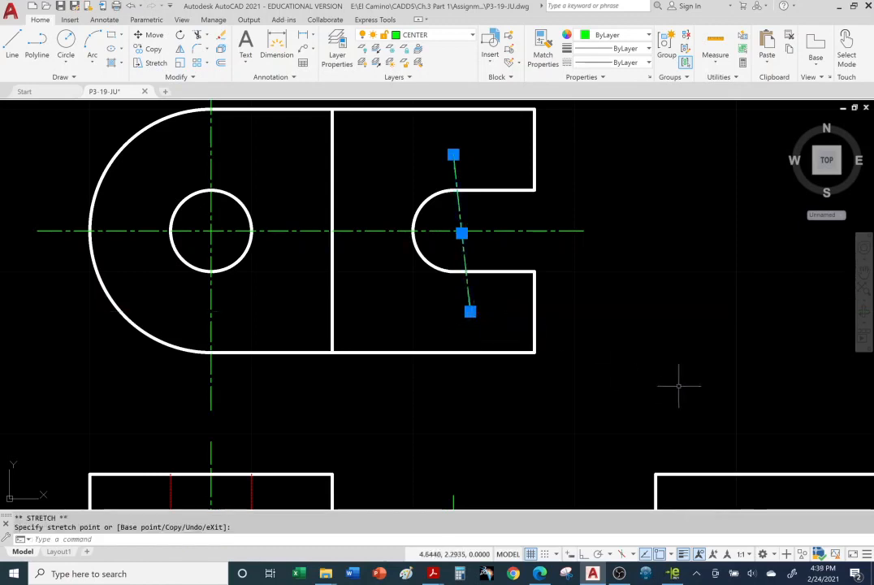
key("Escape")
key("Escape")
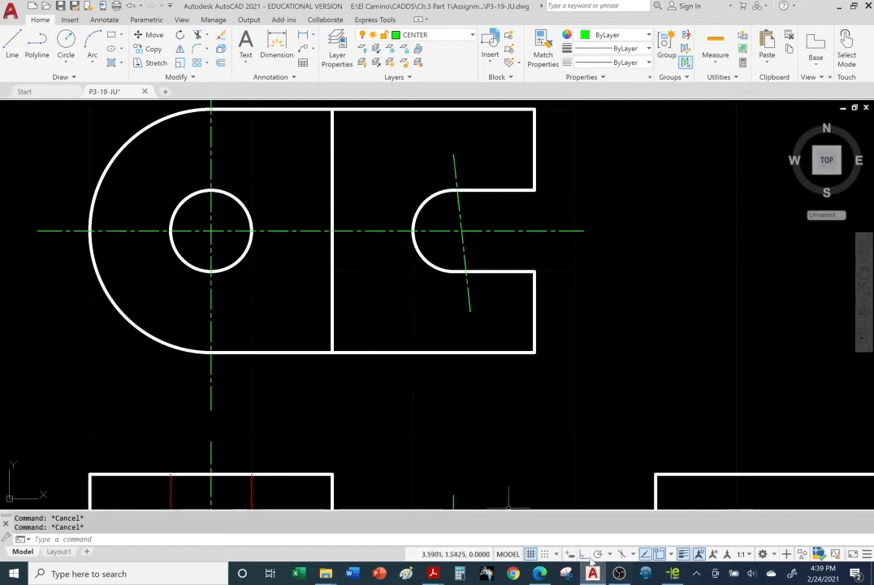
Step: Try to straighten the tilted slot centerline by stretching its lower end with Ortho mode turned on
left_click(469, 307)
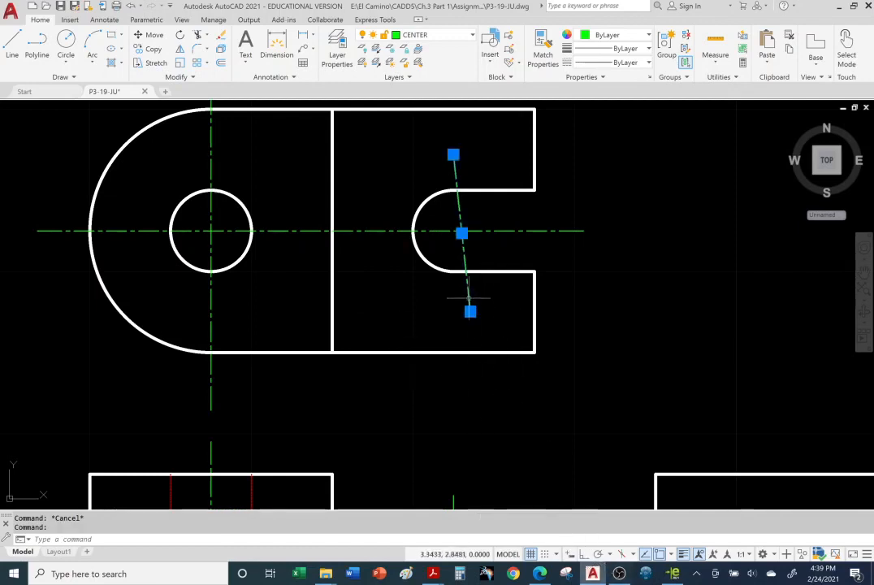
left_click(470, 312)
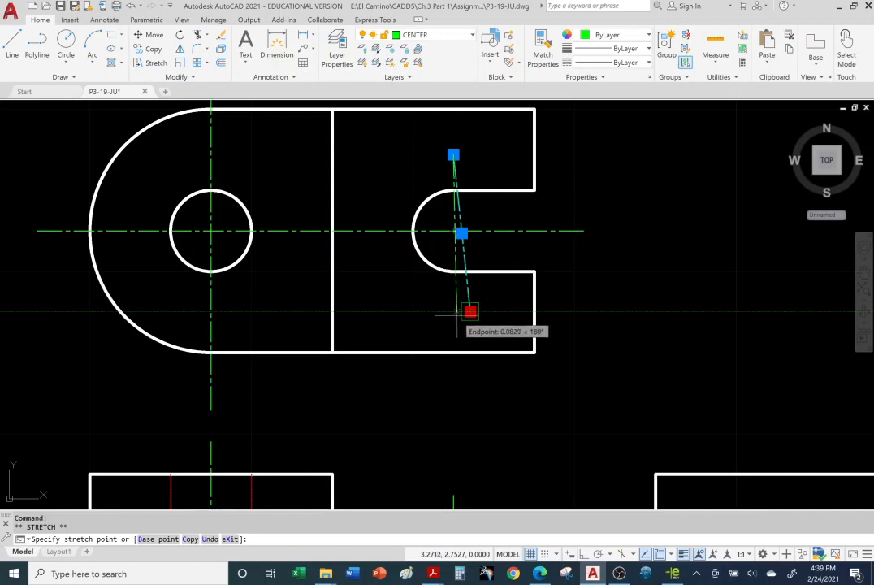
left_click(583, 554)
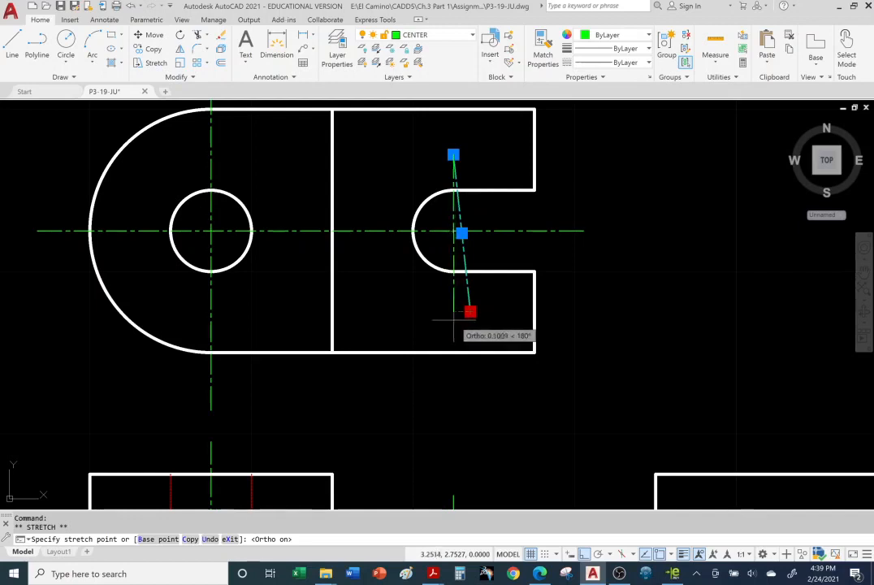
key("Escape")
key("Escape")
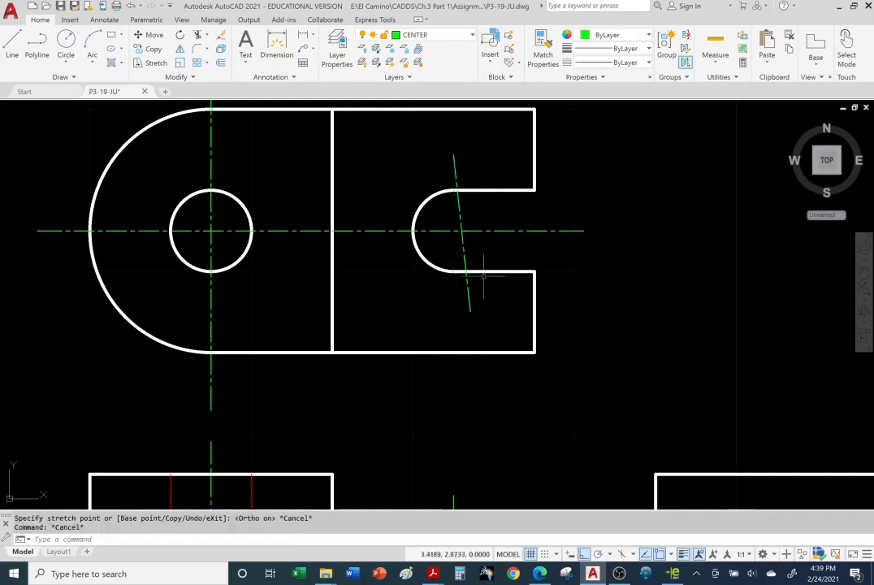
Step: Erase the tilted slot centerline and redraw it vertically through the arc center in the top view, extending past both slot edges
left_click(464, 250)
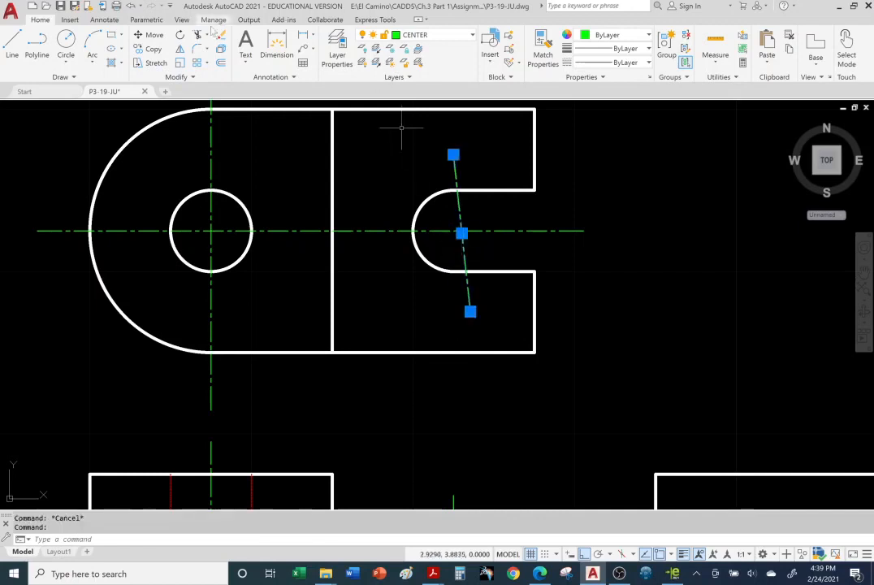
key("Delete")
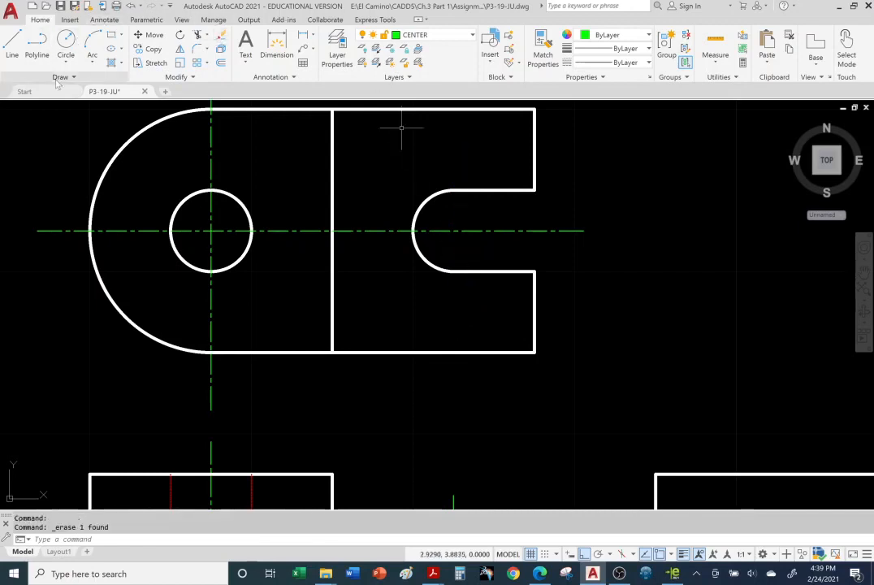
left_click(12, 42)
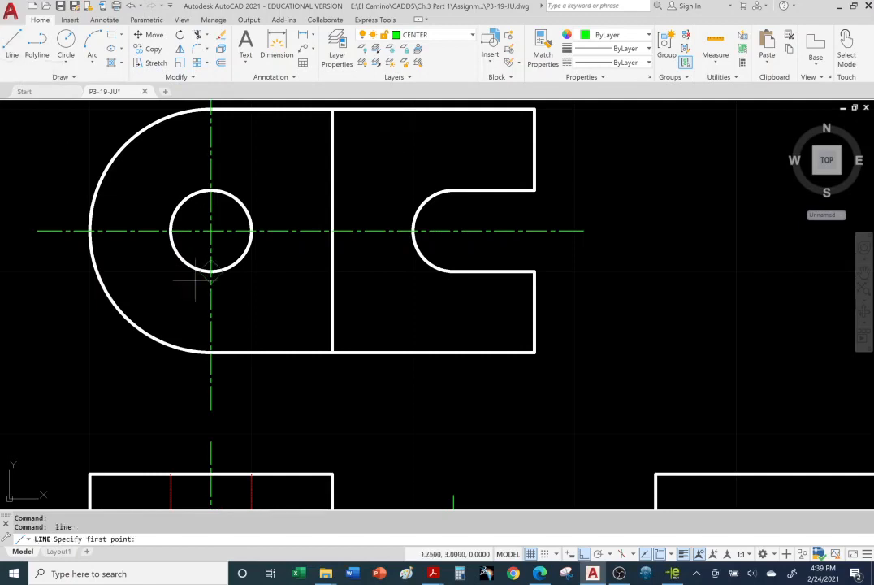
left_click(452, 163)
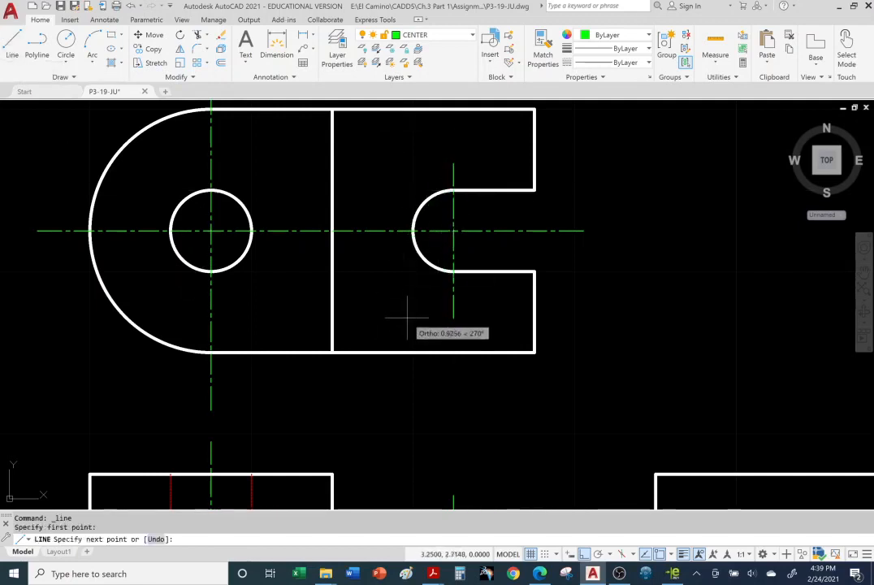
left_click(455, 306)
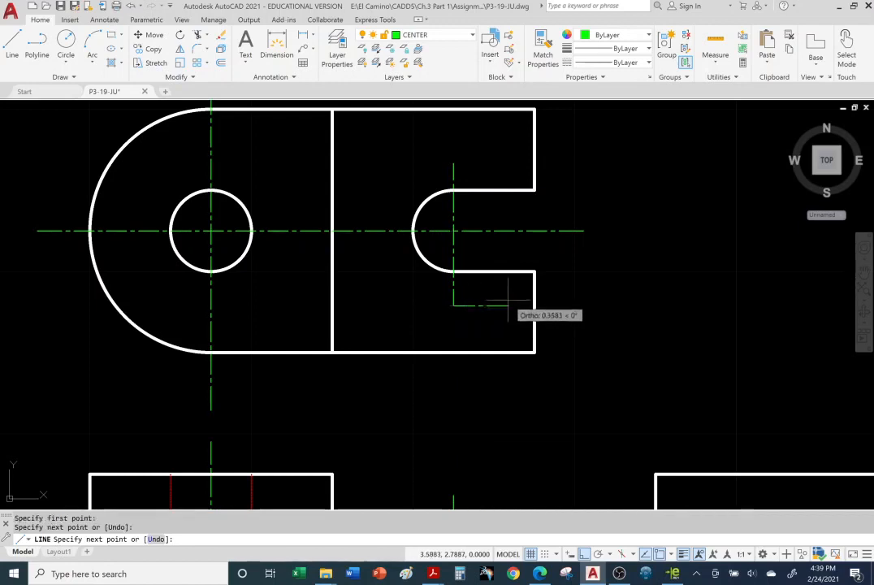
key("Escape")
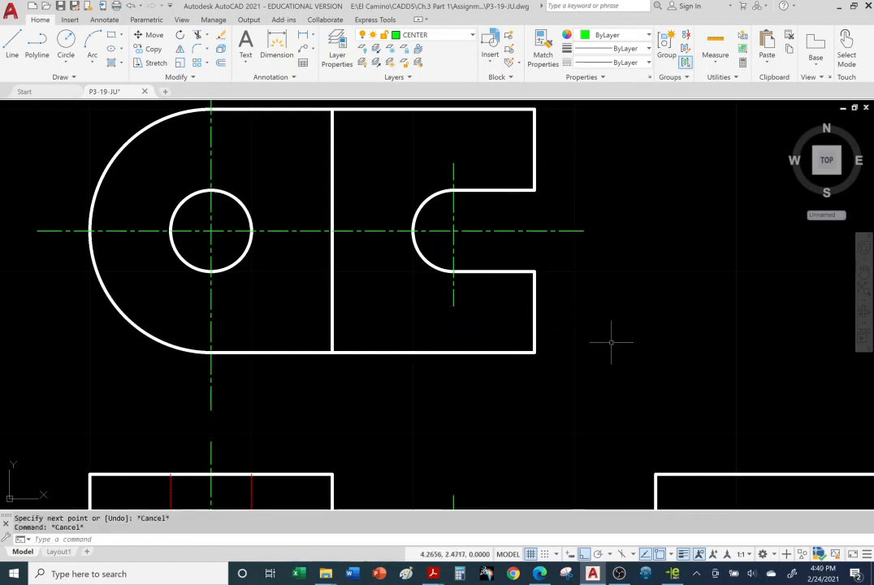
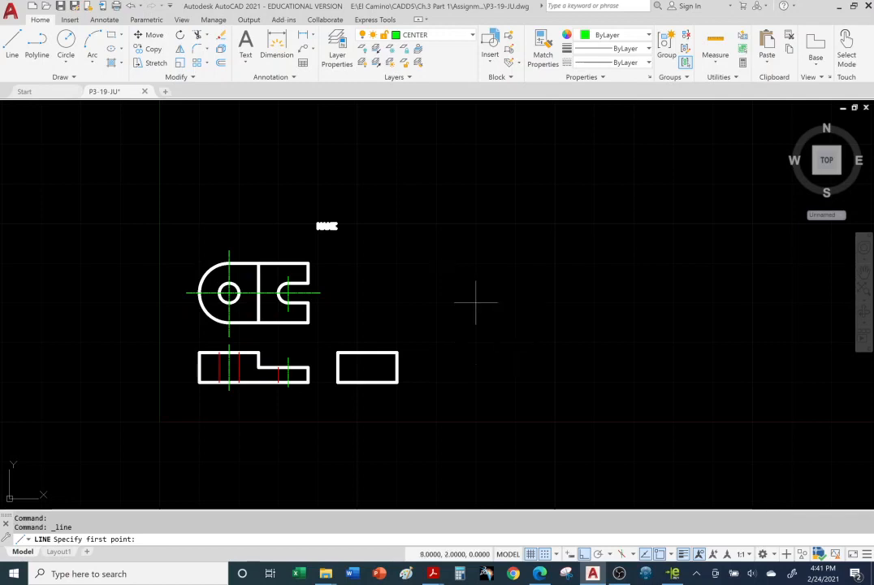
Step: Turn off snapping to the drawing grid and toggle the grid display off and back on twice
left_click(552, 556)
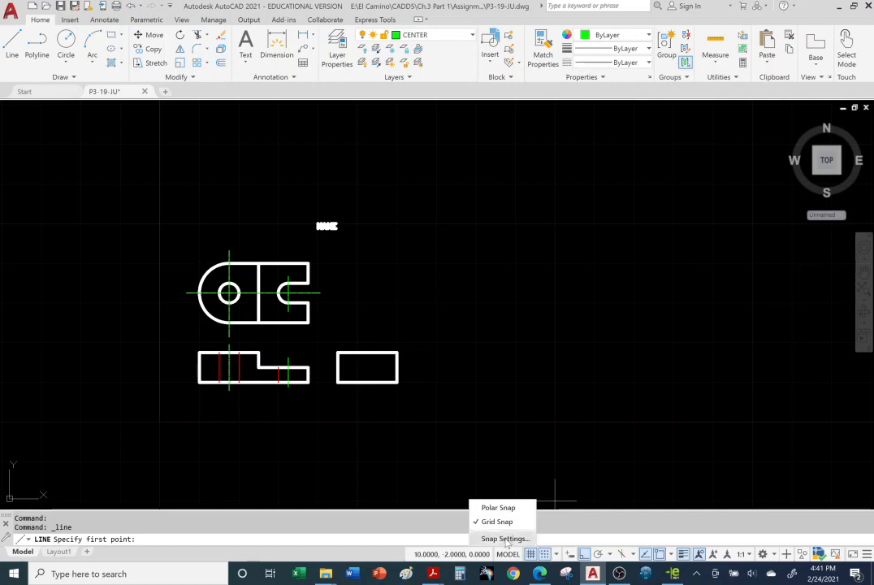
left_click(546, 555)
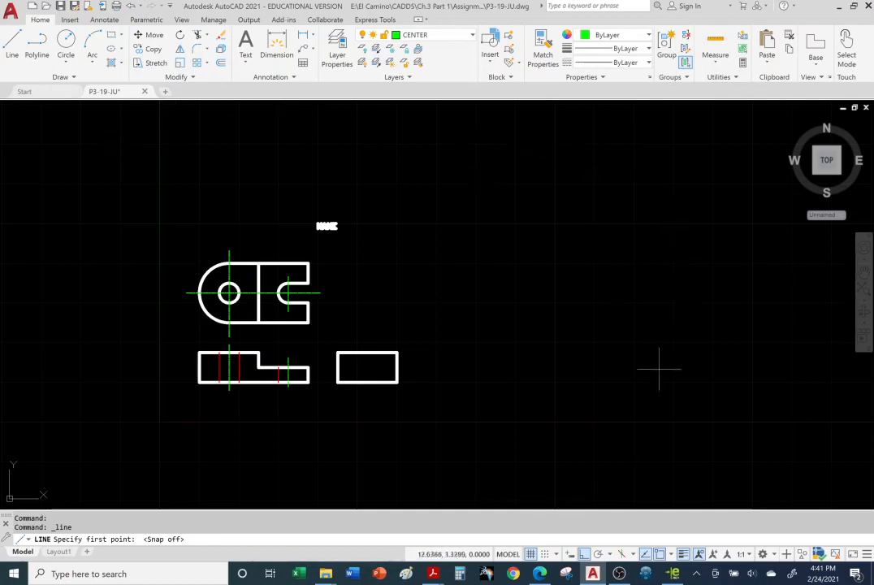
left_click(531, 554)
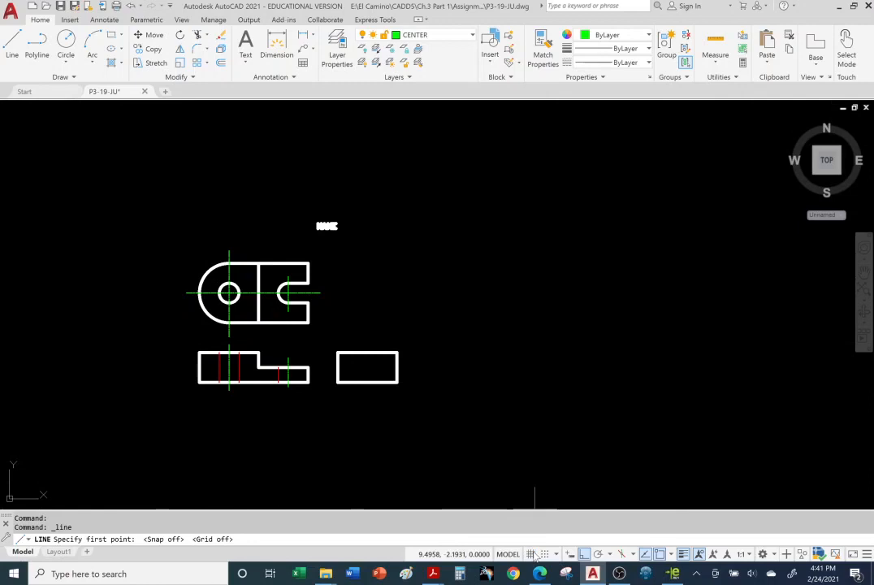
left_click(530, 555)
left_click(530, 554)
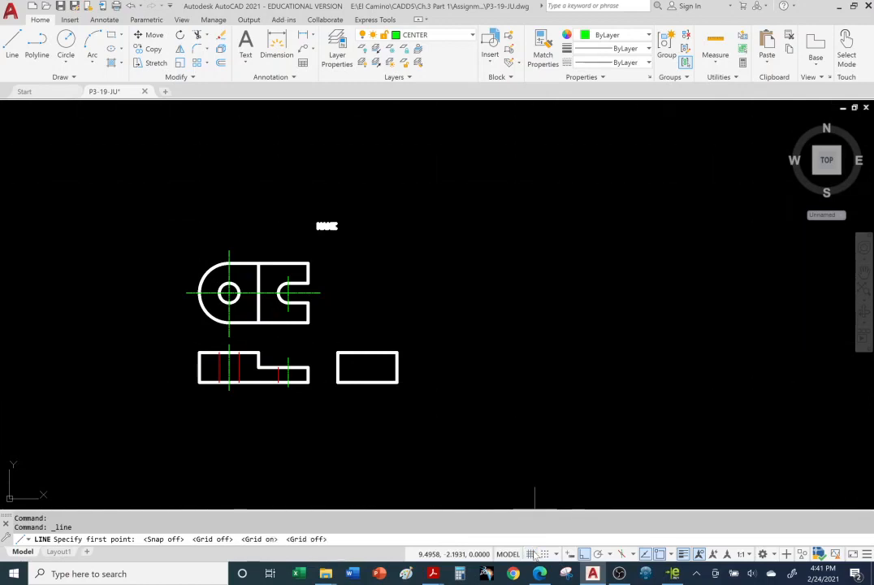
left_click(531, 554)
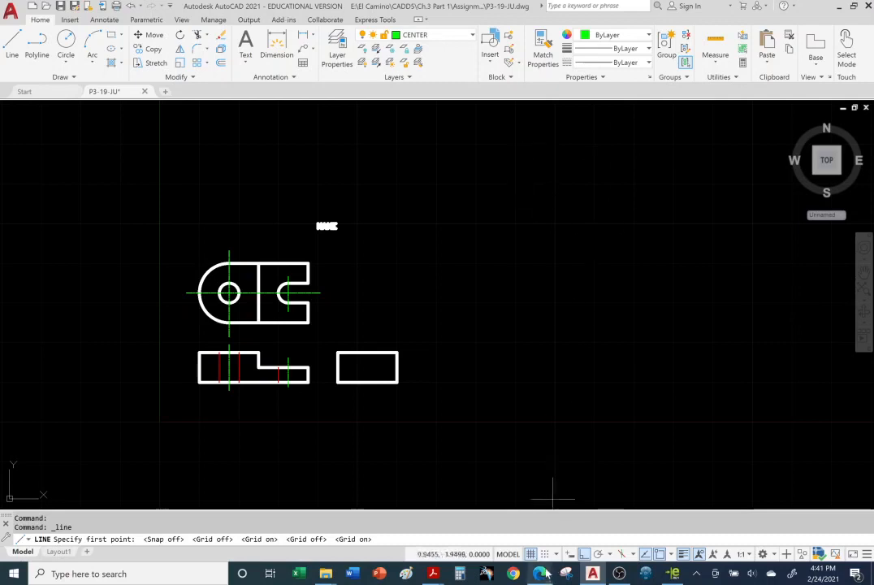
Step: Toggle Snap mode on, off and on again, and check which tools the status bar customization list offers
left_click(545, 554)
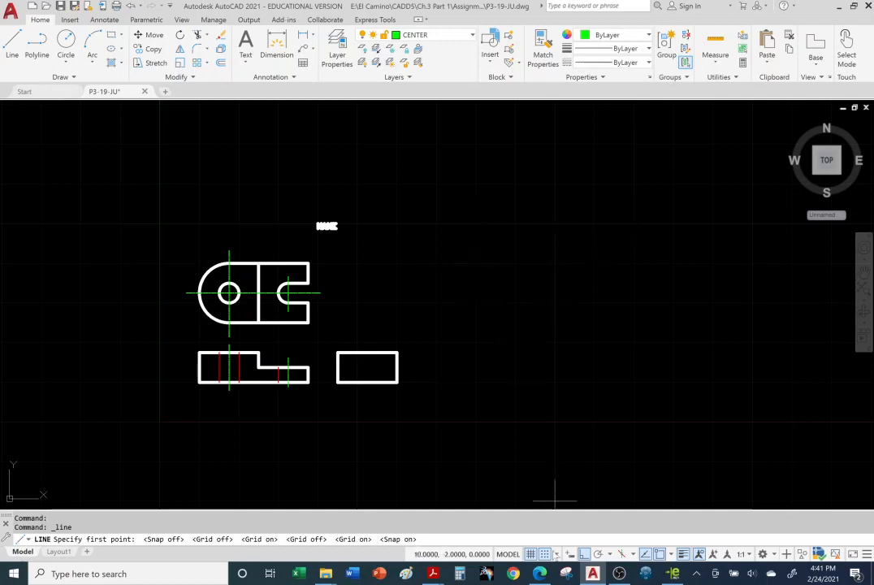
left_click(544, 554)
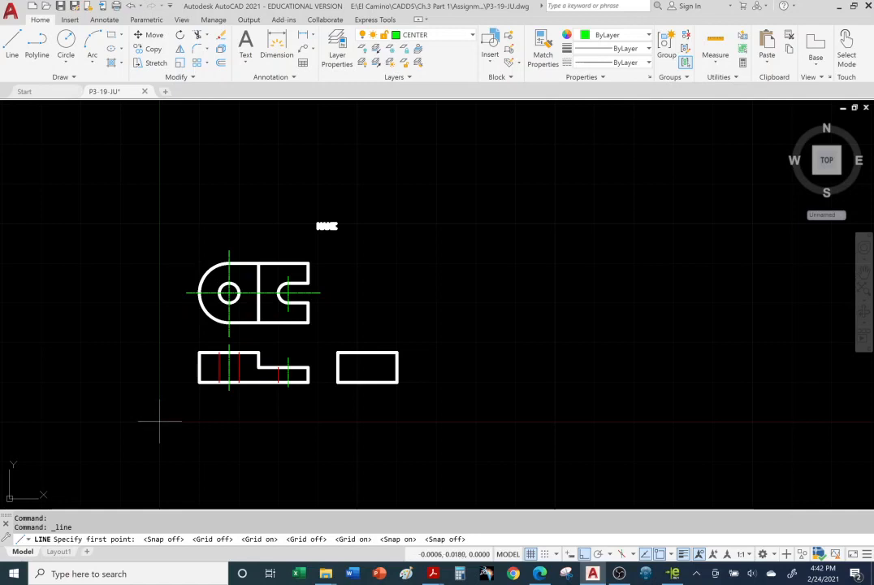
left_click(545, 554)
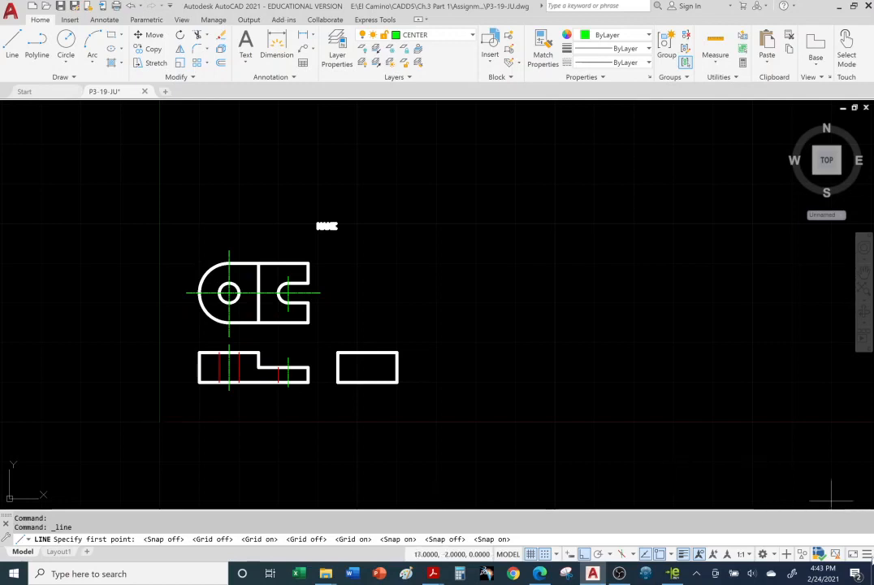
left_click(867, 554)
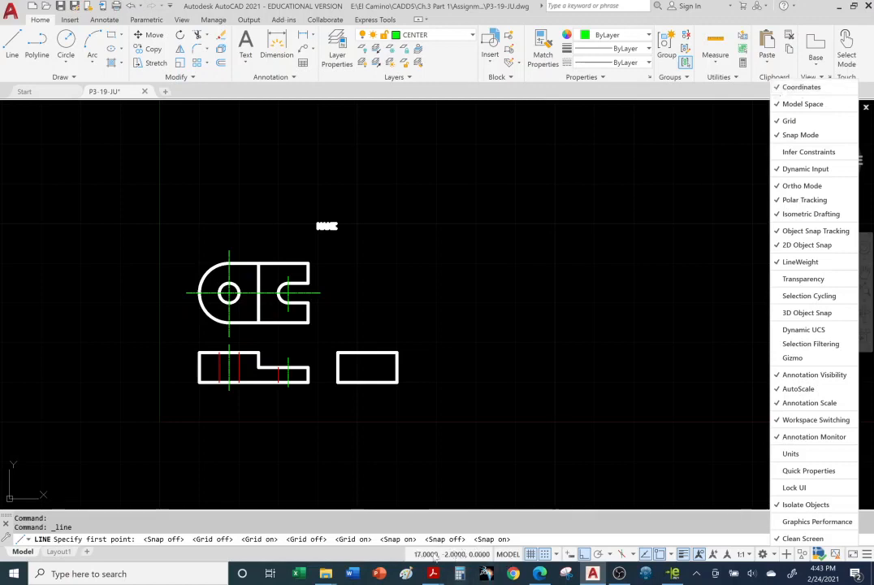
left_click(627, 387)
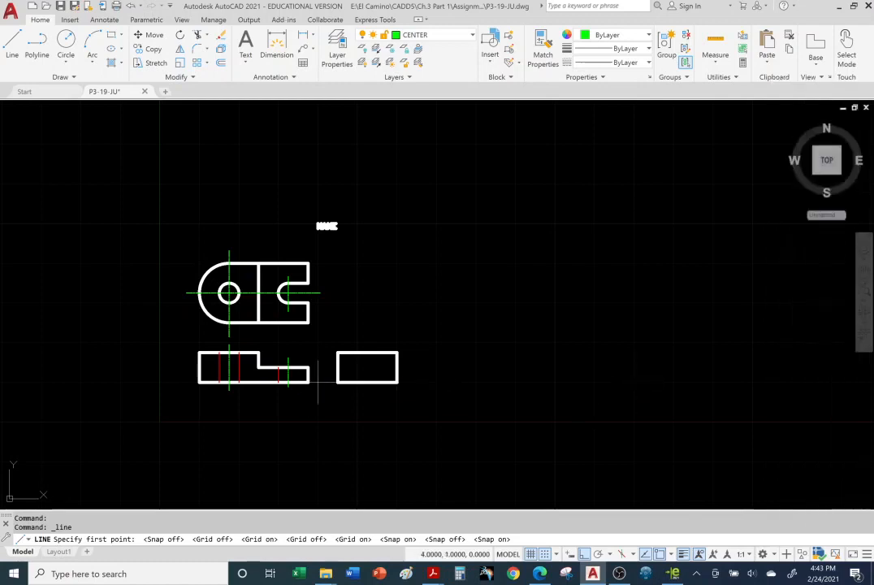
Step: Review the status bar slide and the command line slide in the Adobe Acrobat Reader presentation, and return to AutoCAD
scroll(256, 363, "up", 2)
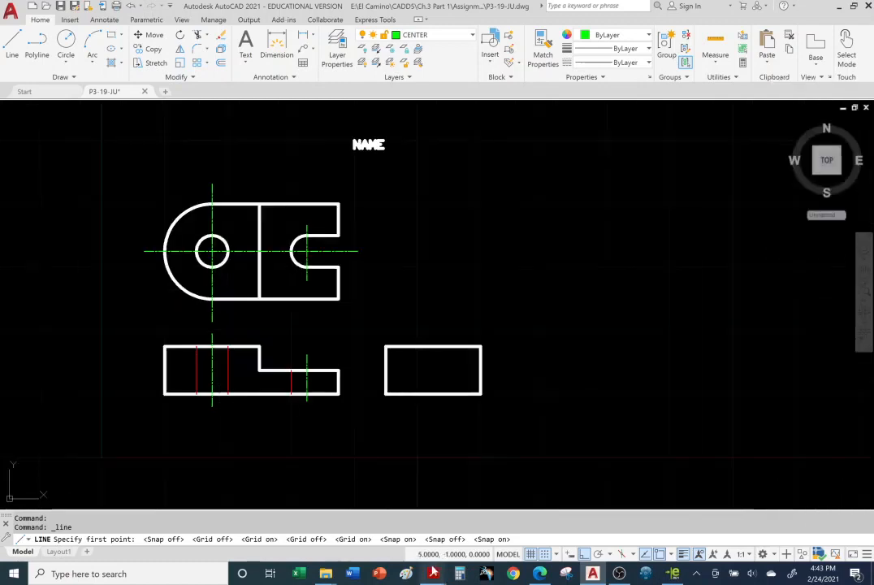
mouse_move(433, 573)
left_click(366, 520)
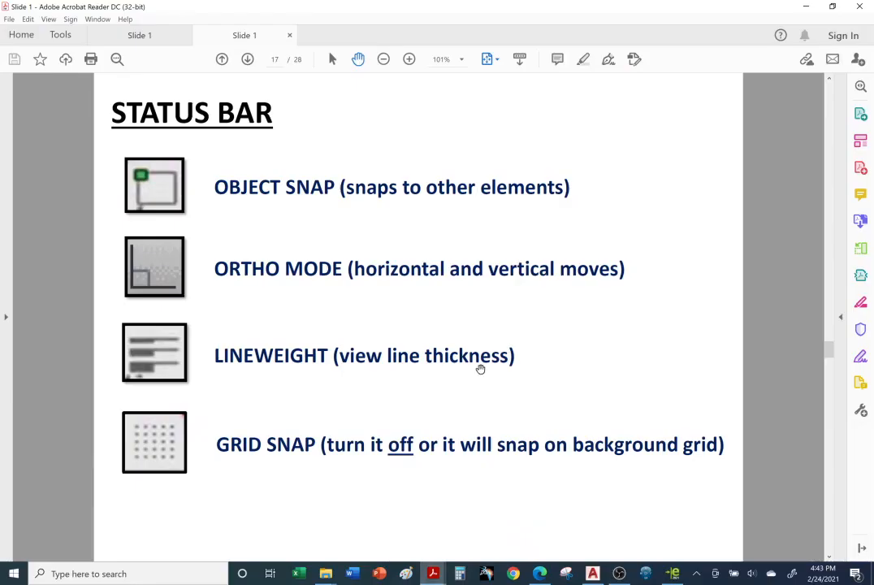
scroll(470, 343, "down", 1)
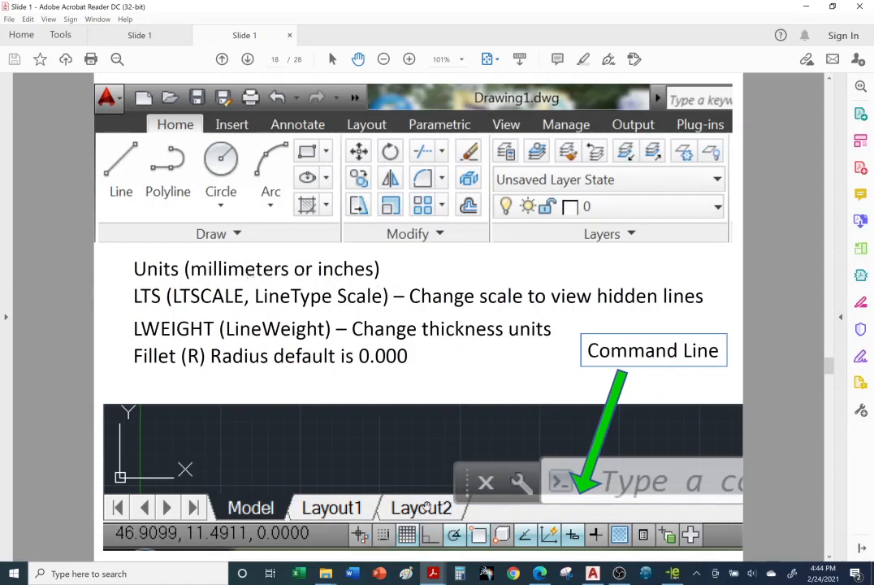
mouse_move(433, 574)
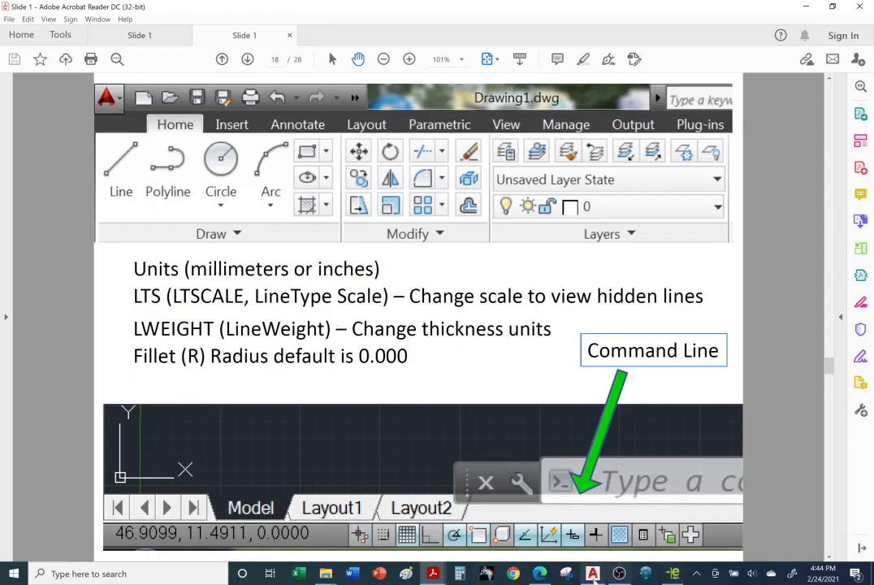
left_click(646, 575)
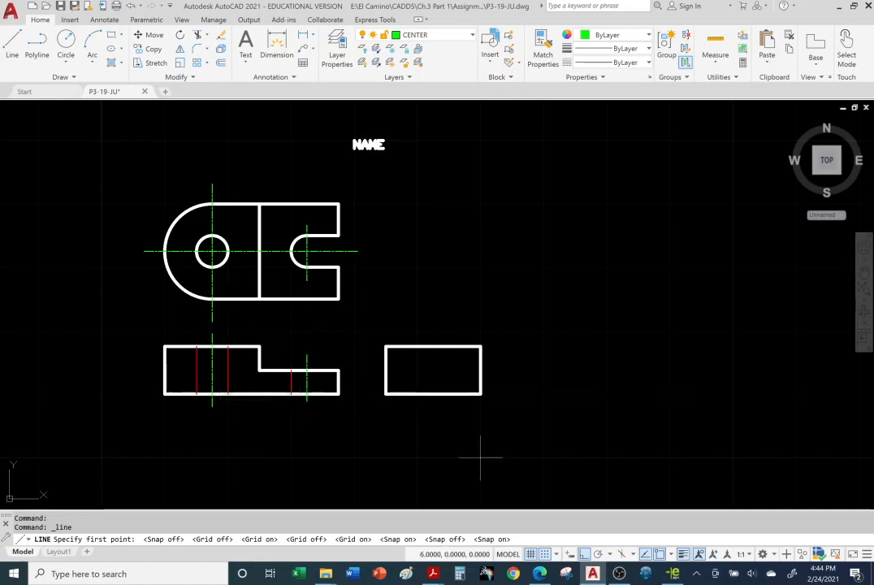
Step: Turn off Snap mode and cancel the pending Line command
key("F9")
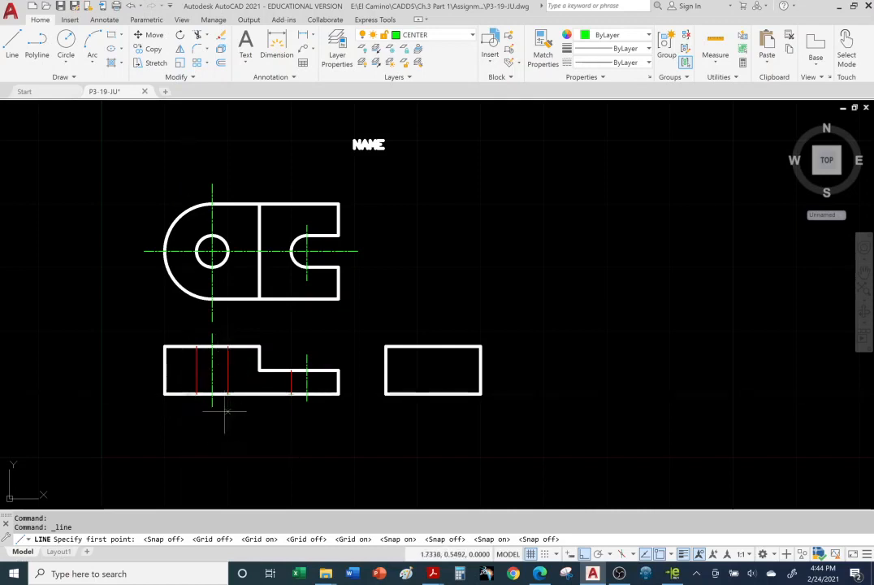
key("Escape")
key("Escape")
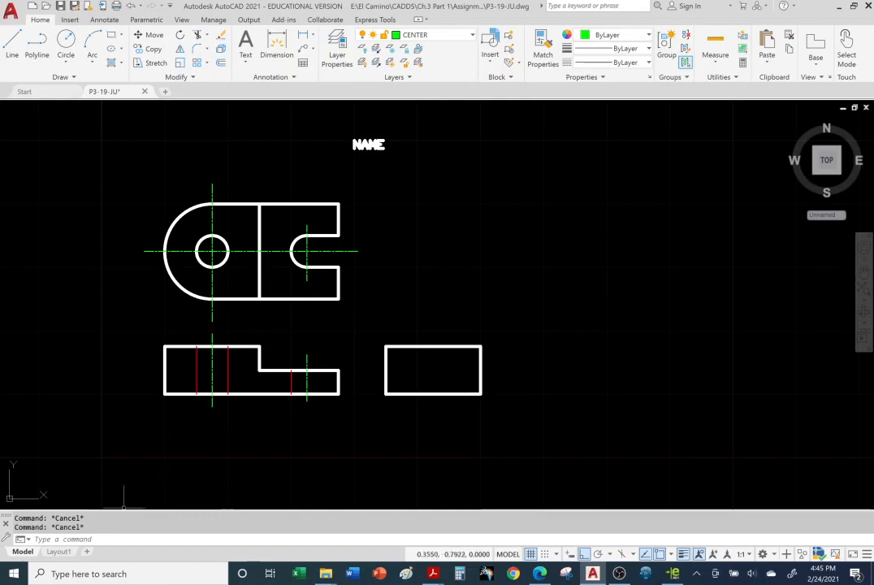
Step: Reread the LTS and LWEIGHT notes on slide 18 in Adobe Acrobat Reader and return to AutoCAD
mouse_move(440, 562)
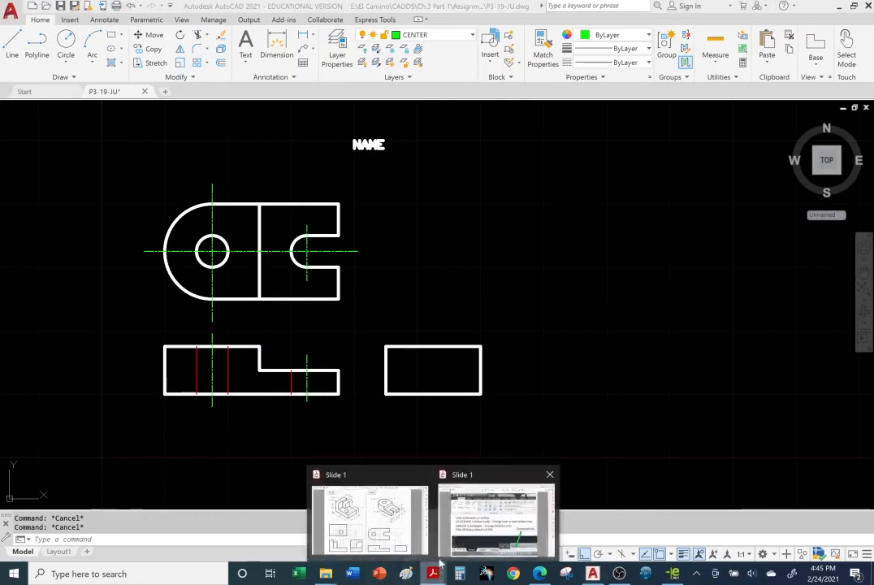
left_click(491, 520)
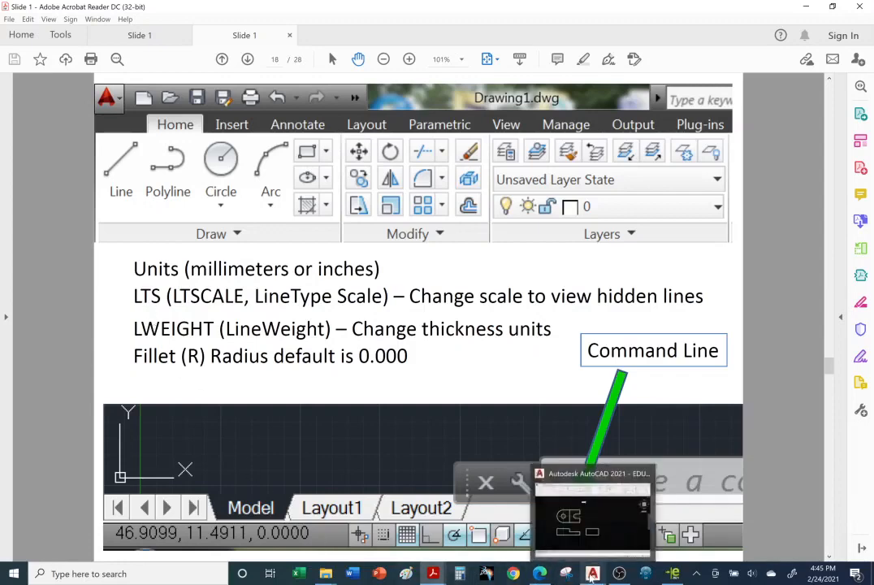
left_click(593, 574)
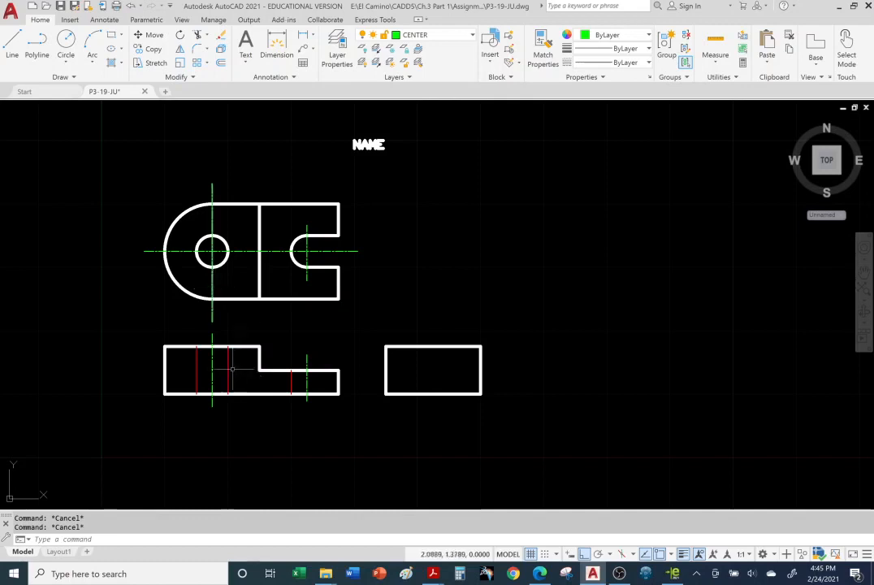
Step: Set the drawing's linetype scale factor (LTSCALE) to 1
left_click(130, 539)
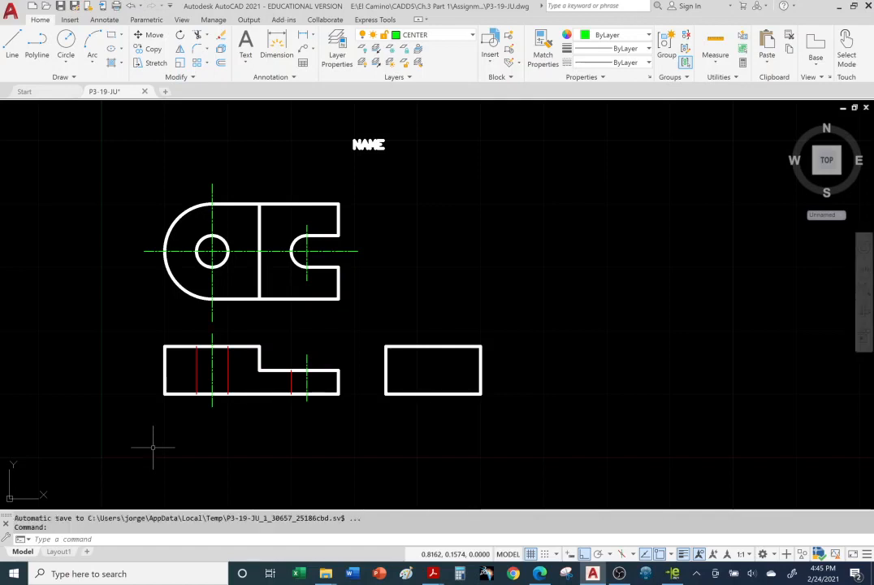
type("lt")
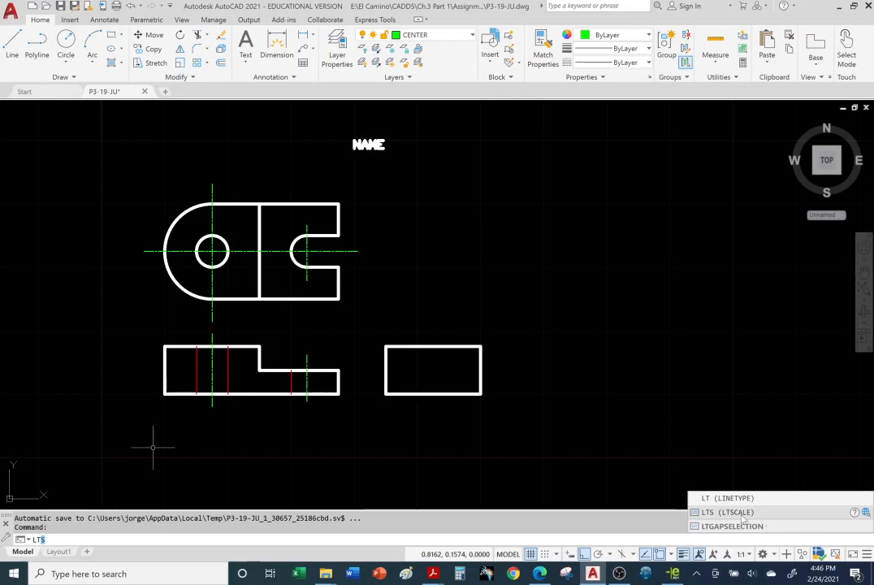
type("s")
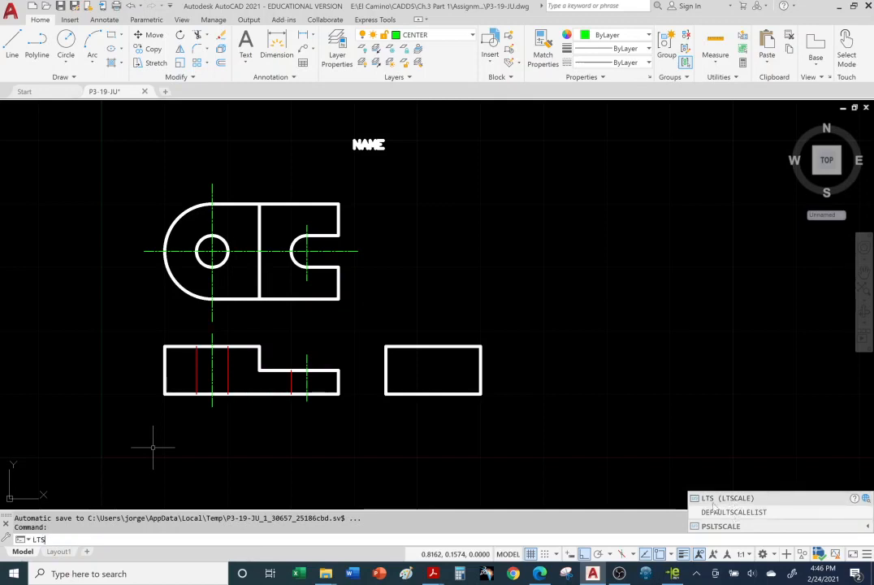
left_click(718, 502)
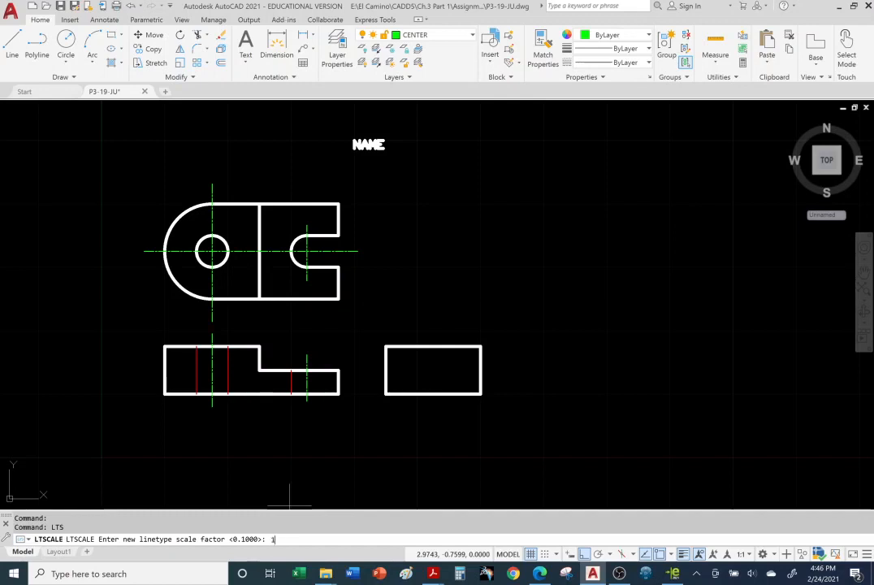
key("Return")
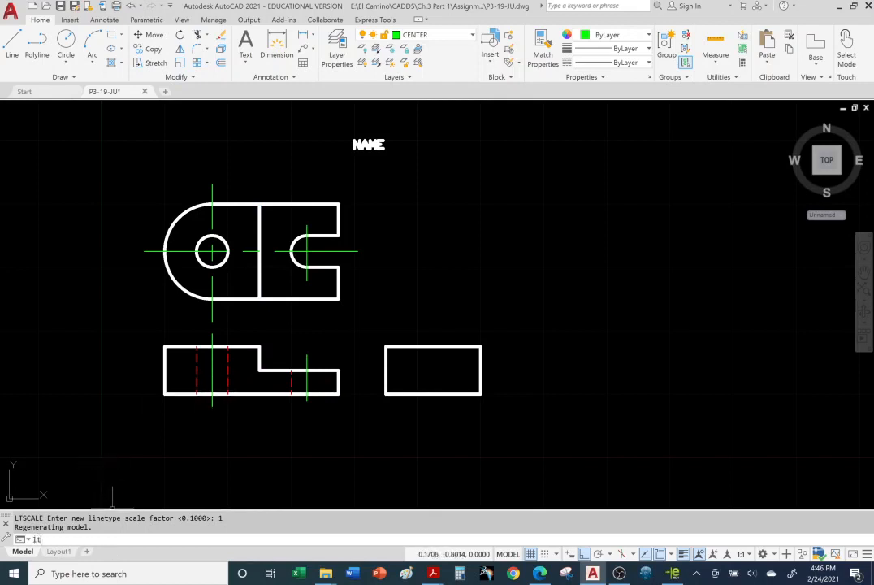
Step: Set the linetype scale factor (LTS) to 0.5 and check the dash spacing of the hidden lines and centerlines
type("s")
key("Return")
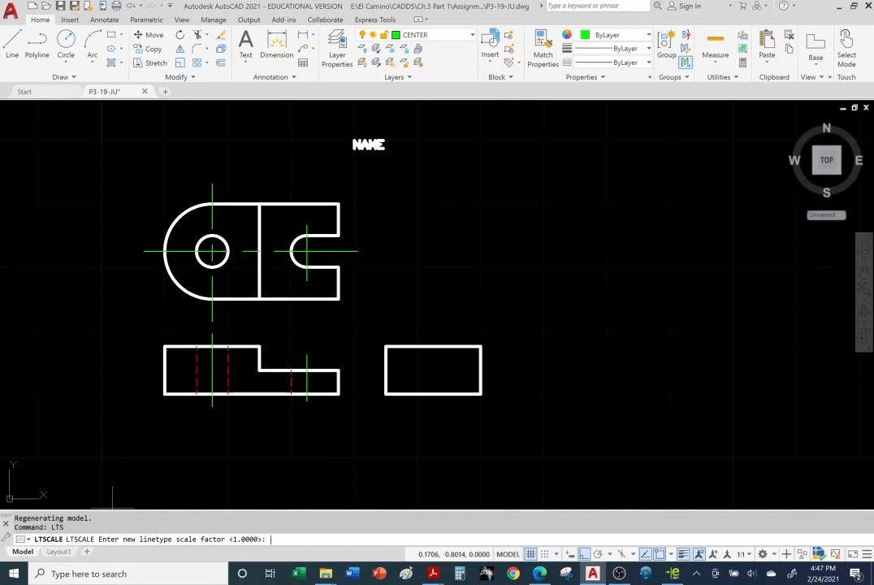
type(".5")
key("Return")
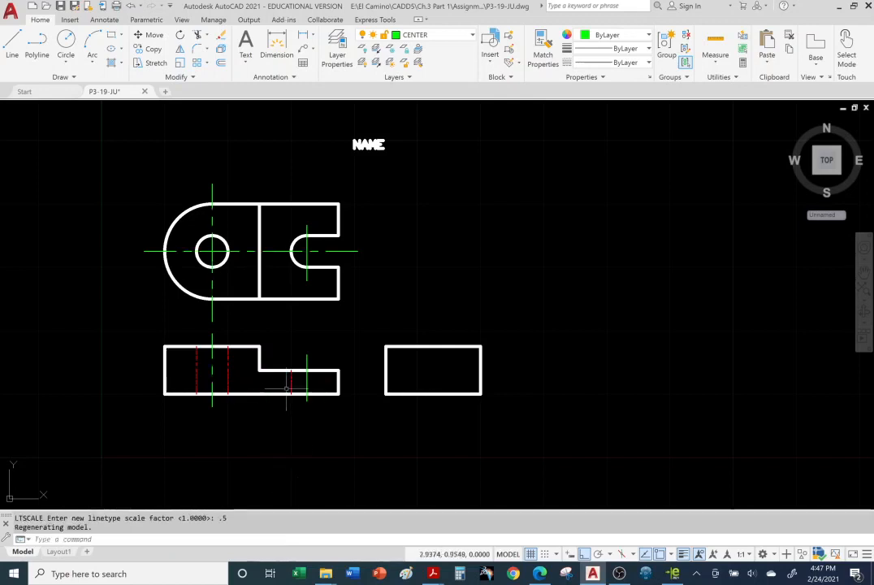
scroll(277, 403, "up", 2)
middle_click_drag(302, 296, 328, 365)
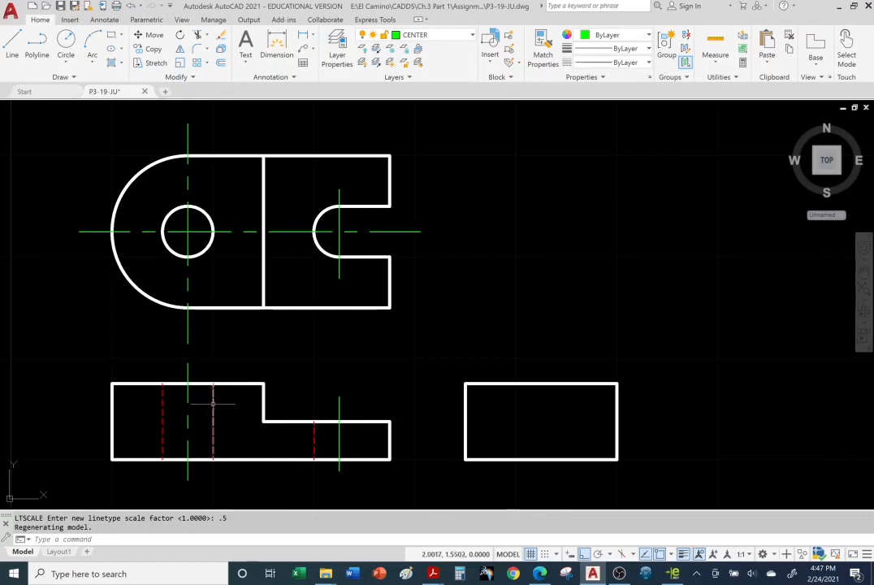
mouse_move(213, 402)
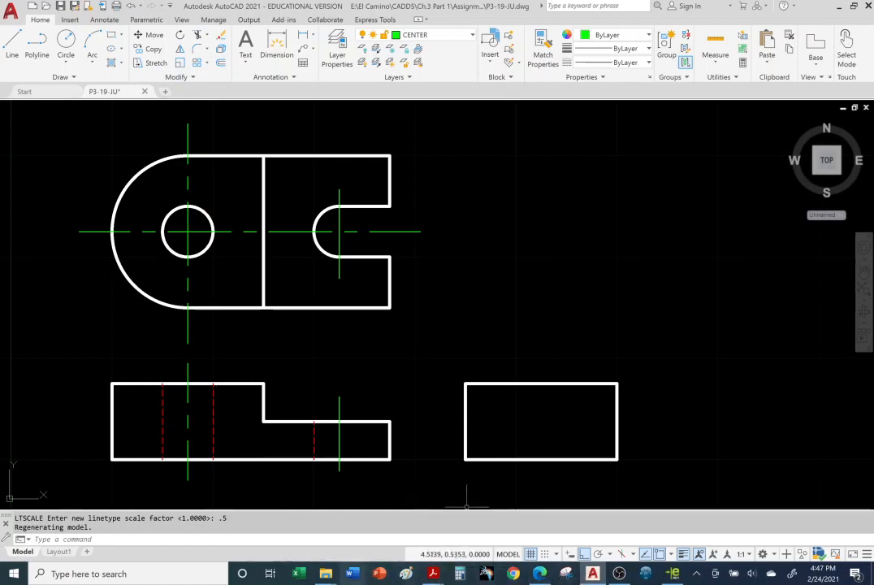
Step: Switch to the slides in Adobe Acrobat Reader and view the note on LTSCALE dash spacing and tracking
mouse_move(436, 566)
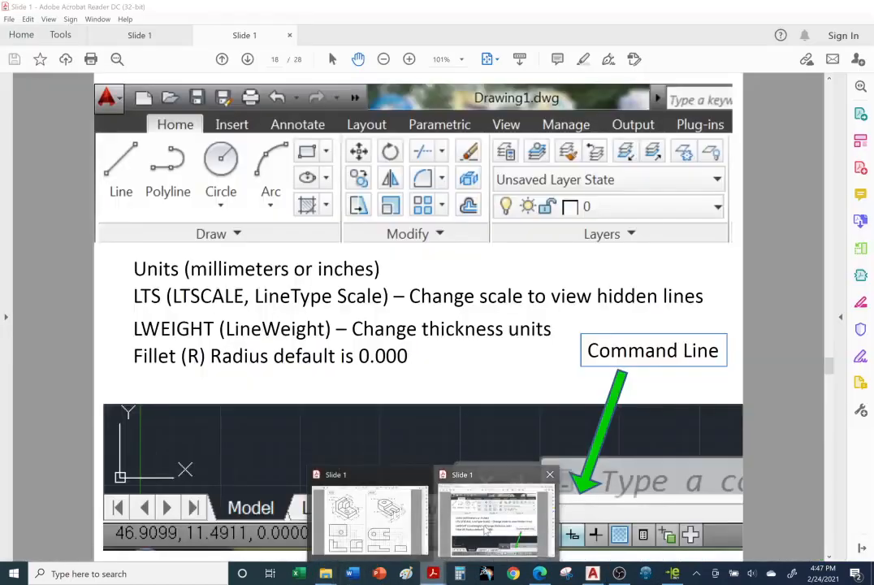
left_click(497, 520)
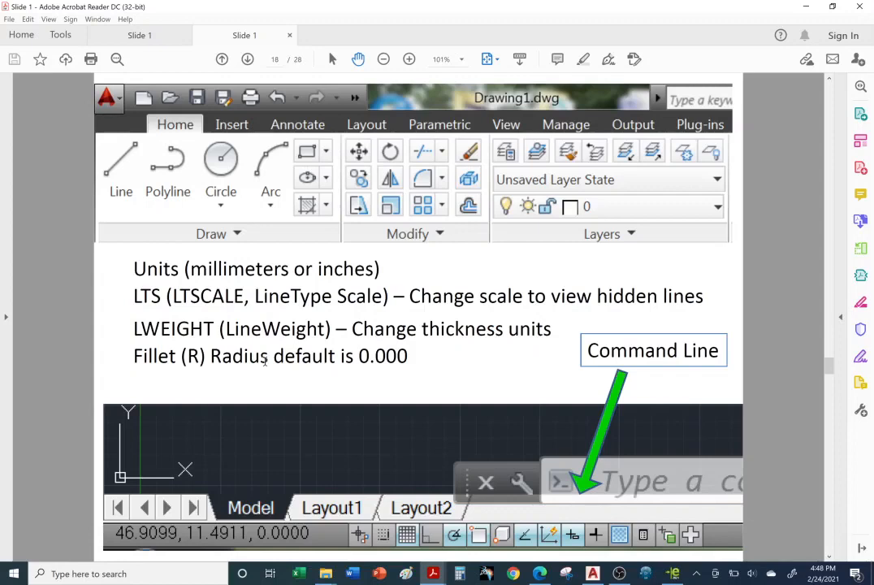
scroll(350, 376, "down", 1)
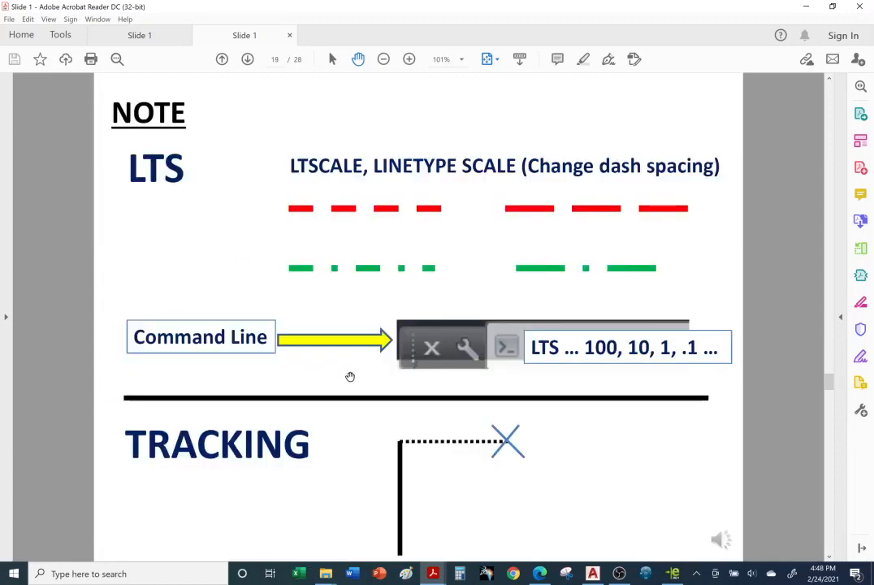
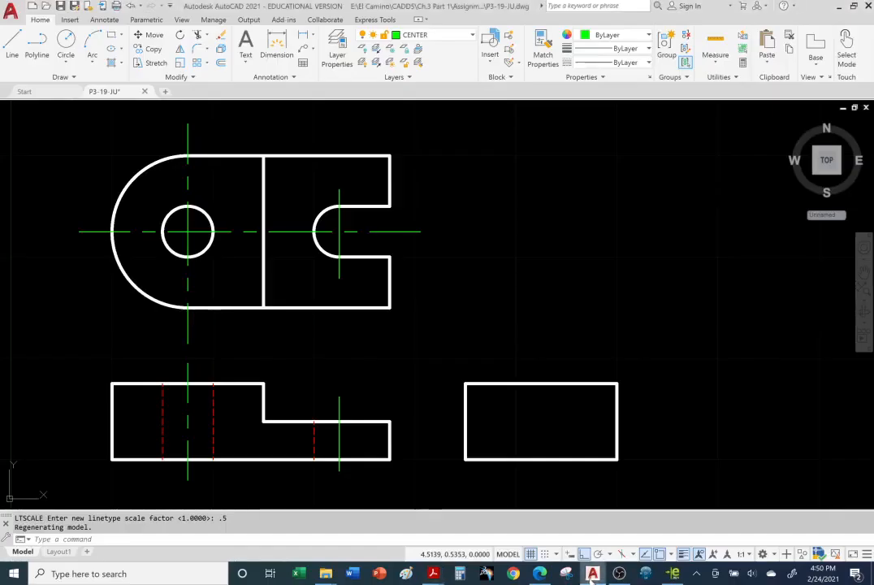
Step: Switch to AutoCAD and draw a circle with a radius of about 0.40 in the empty area above the side view
left_click(592, 574)
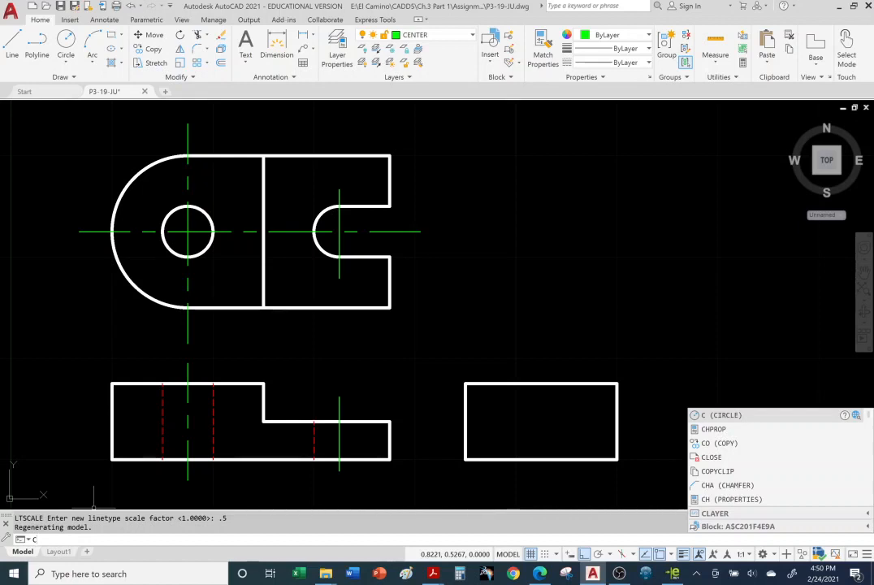
key("Return")
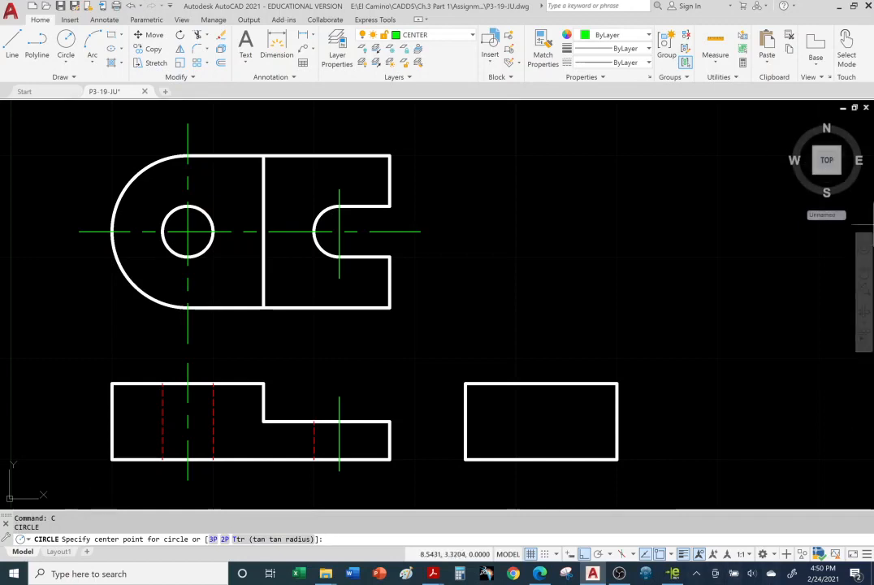
left_click(582, 232)
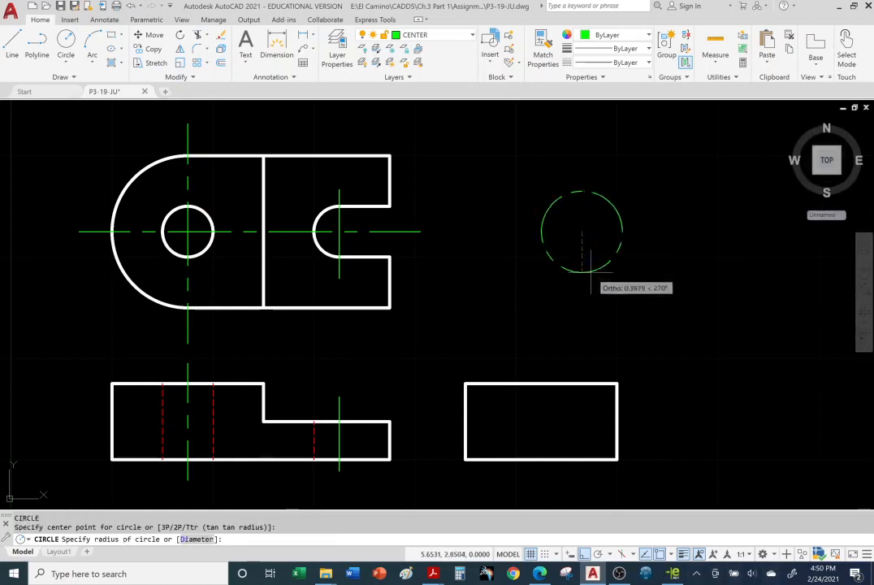
left_click(605, 264)
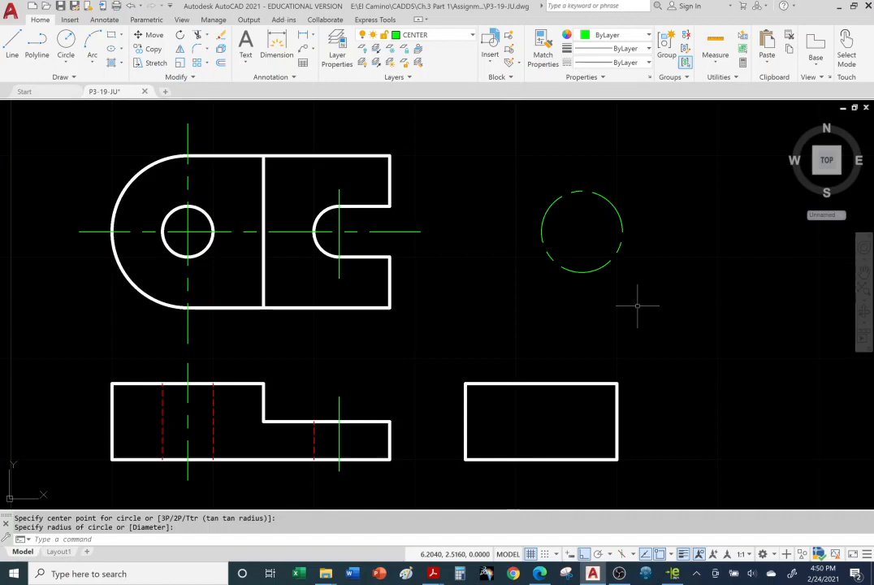
Step: Change the new circle's layer to VISIBLE and deselect it
left_click(620, 218)
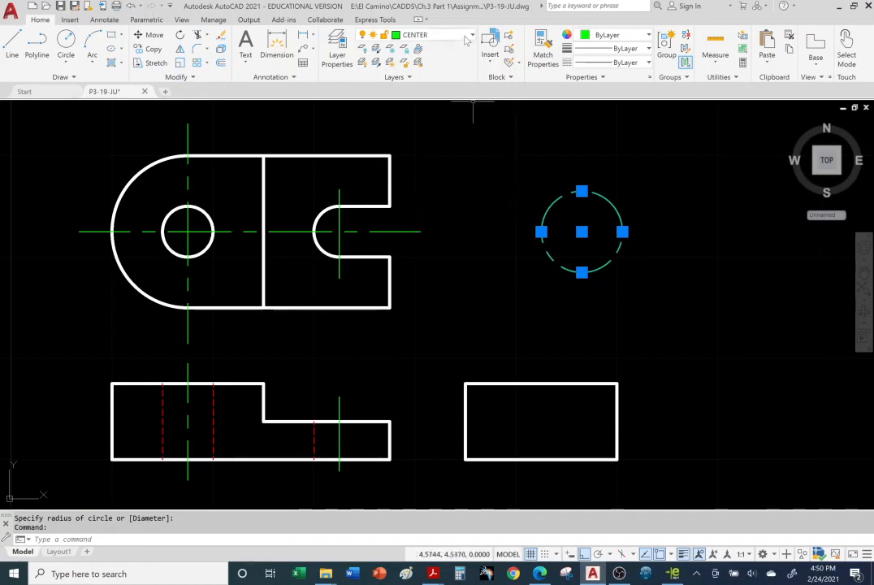
left_click(399, 35)
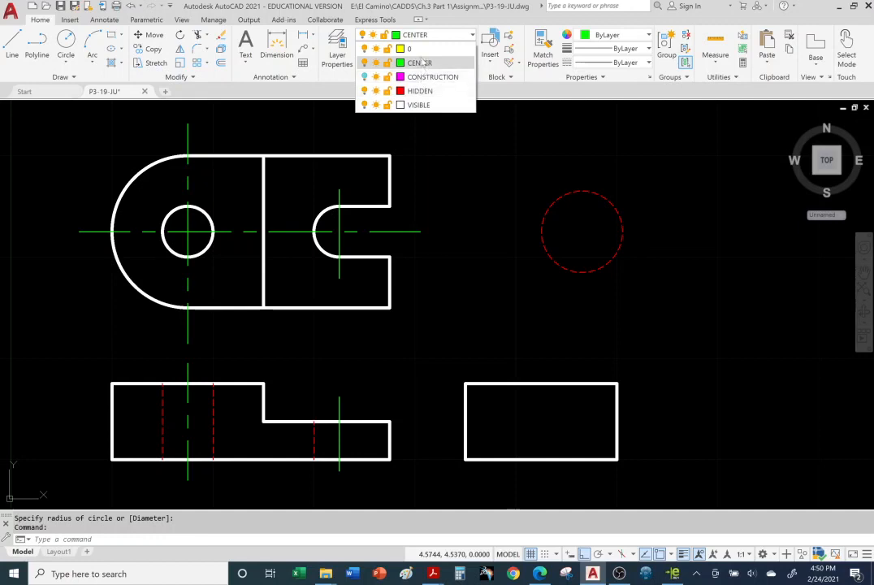
left_click(419, 105)
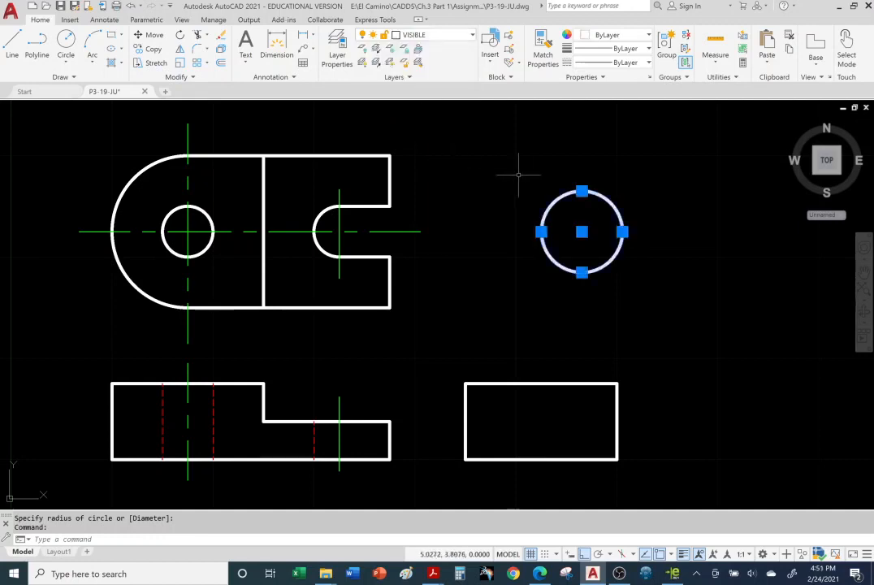
key("Escape")
key("Escape")
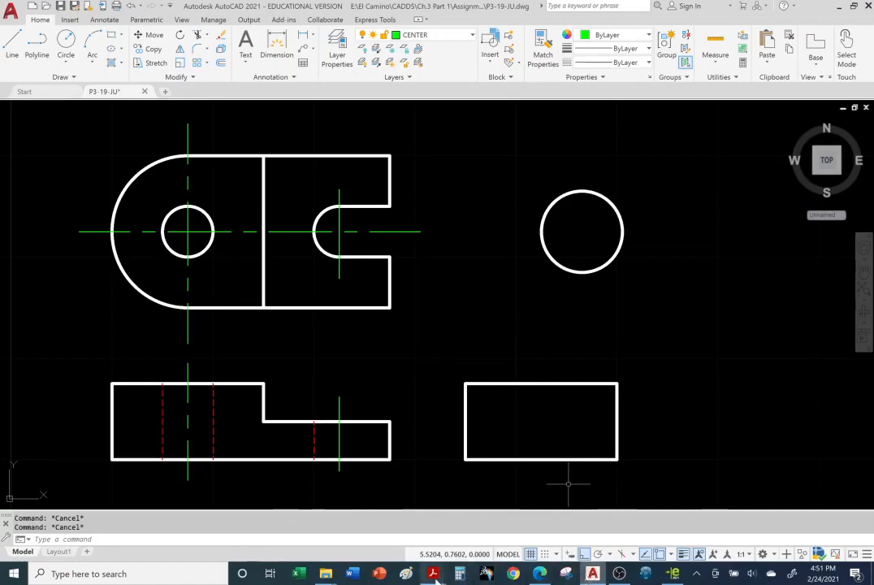
Step: Switch to the slides in Adobe Acrobat Reader and view the Object Snap settings and Grips slides
mouse_move(433, 574)
left_click(497, 520)
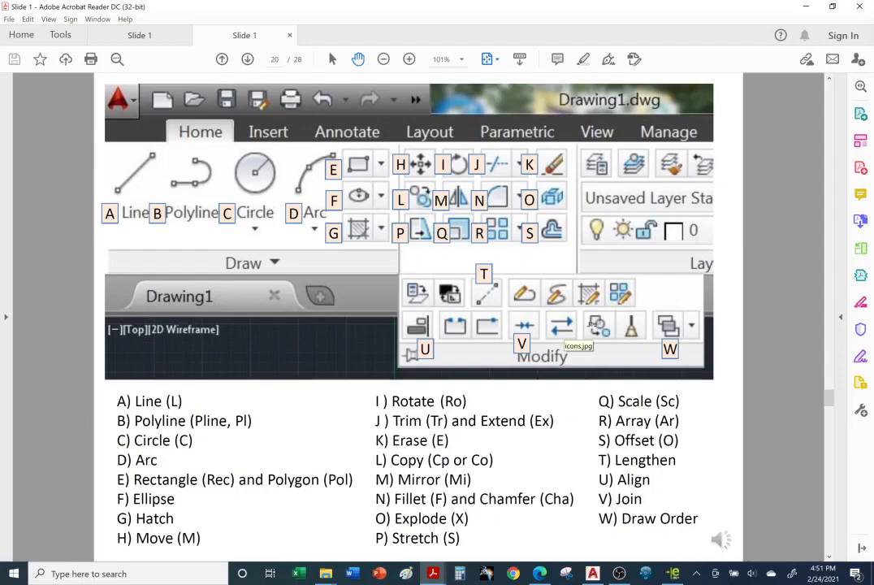
scroll(363, 445, "down", 1)
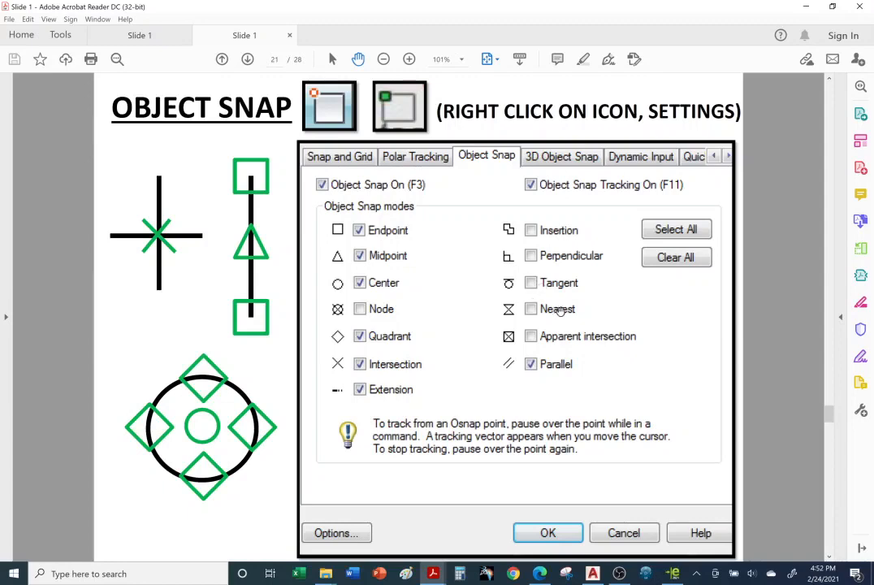
key("Right")
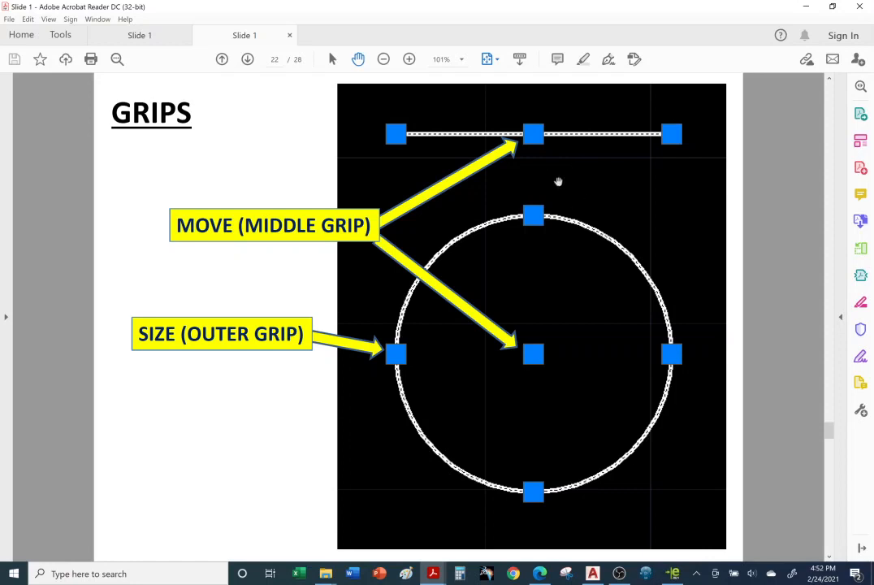
Step: Return to AutoCAD, select the circle above the side view to display its grips, and open Options
left_click(593, 574)
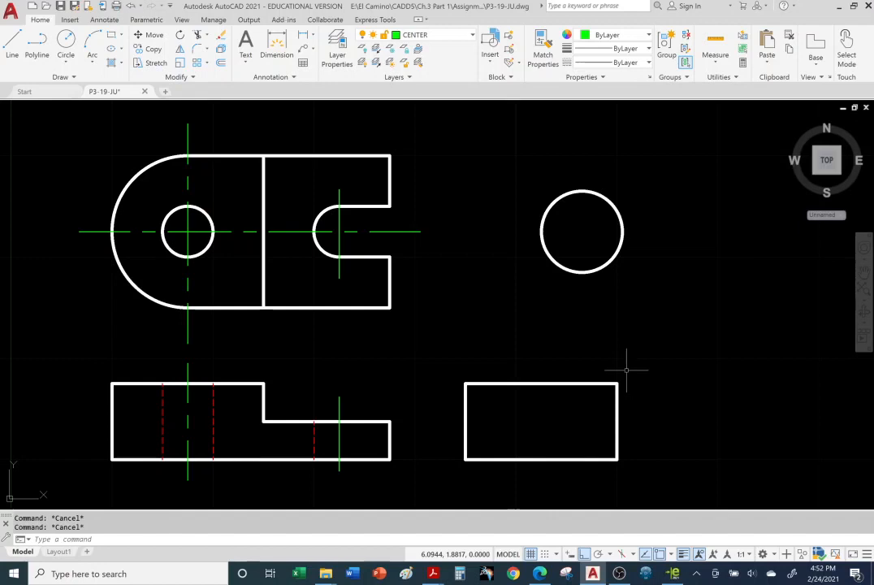
left_click(622, 240)
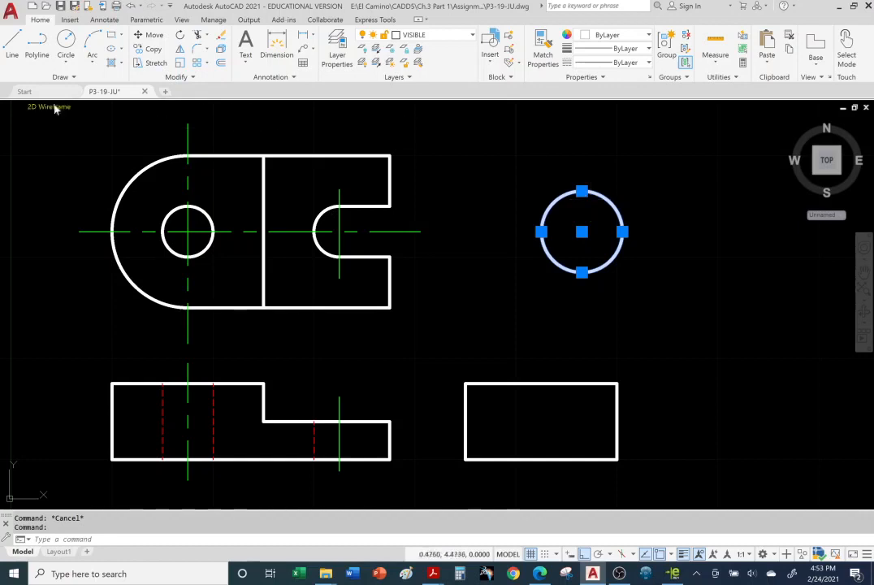
left_click(11, 11)
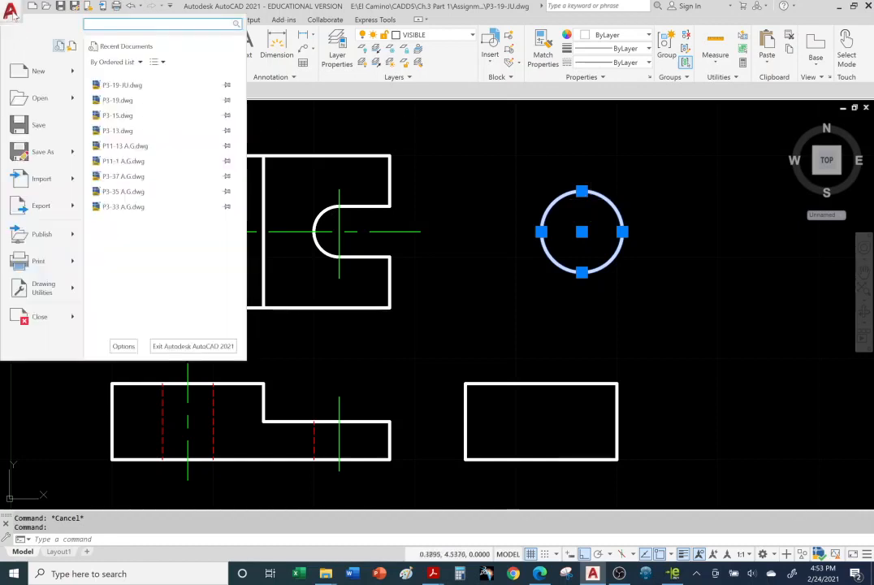
left_click(123, 346)
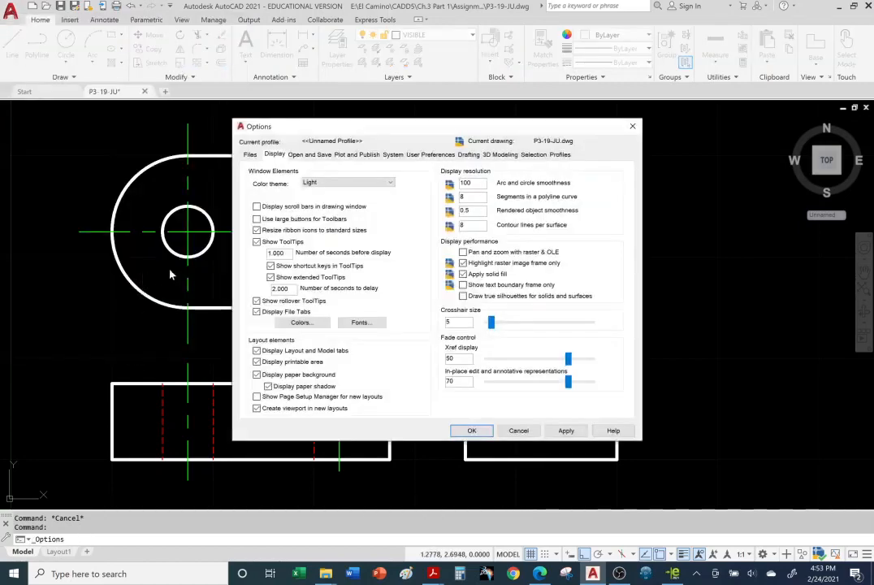
Step: Look through the Open and Save, Plot and Publish, System and User Preferences settings in Options
left_click_drag(364, 134, 159, 122)
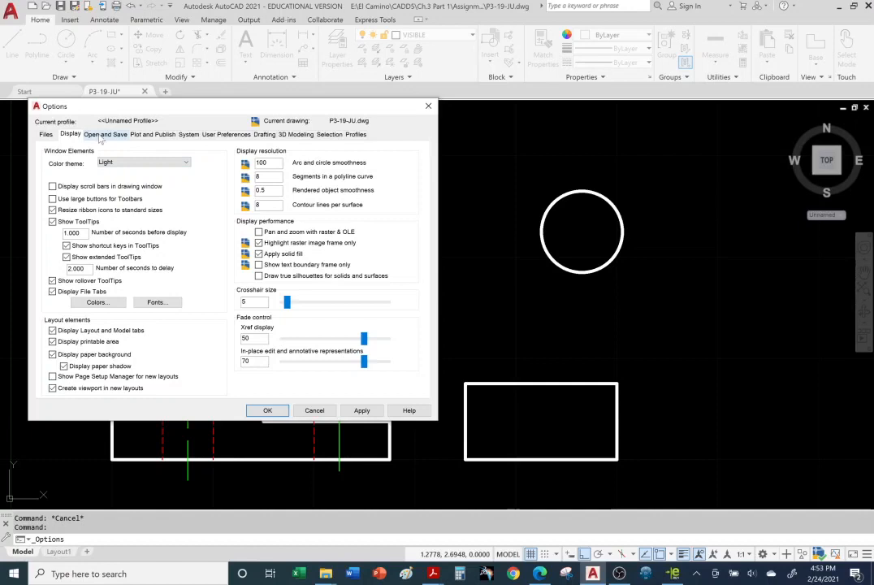
left_click(102, 135)
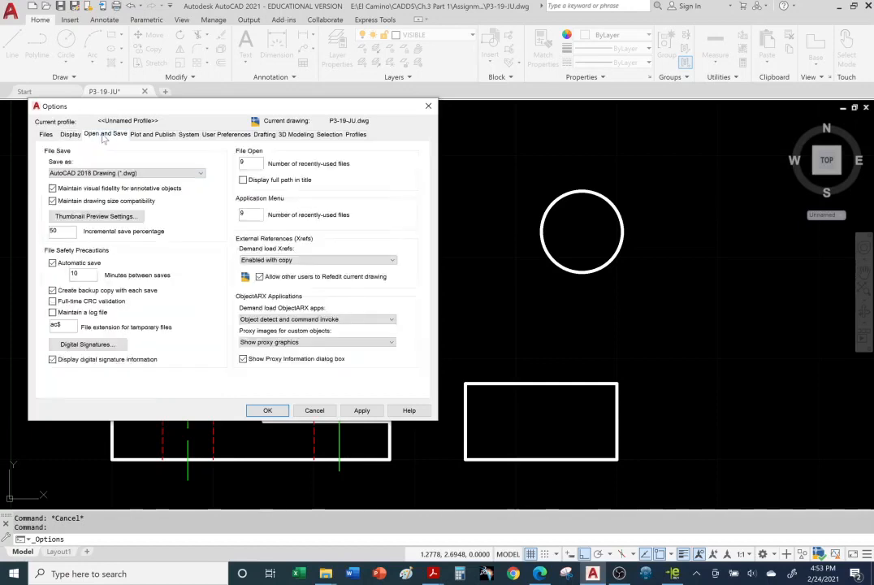
left_click(152, 135)
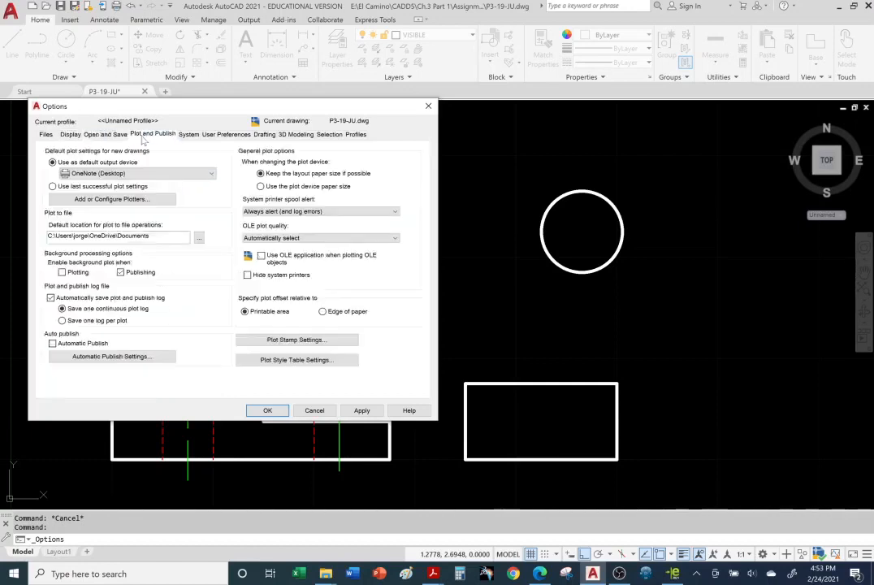
left_click(188, 136)
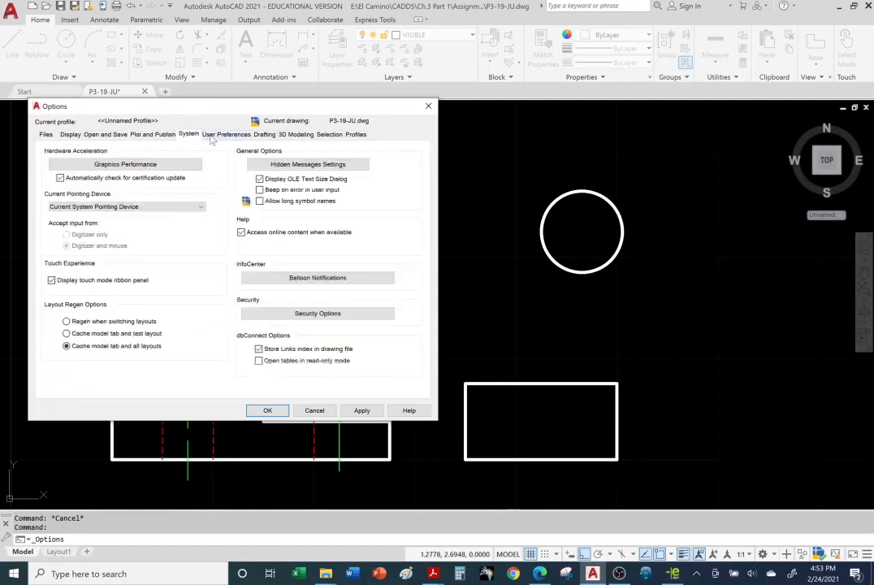
left_click(210, 138)
Step: Try a smaller AutoSnap marker size and test the aperture size in the drafting options
left_click(258, 136)
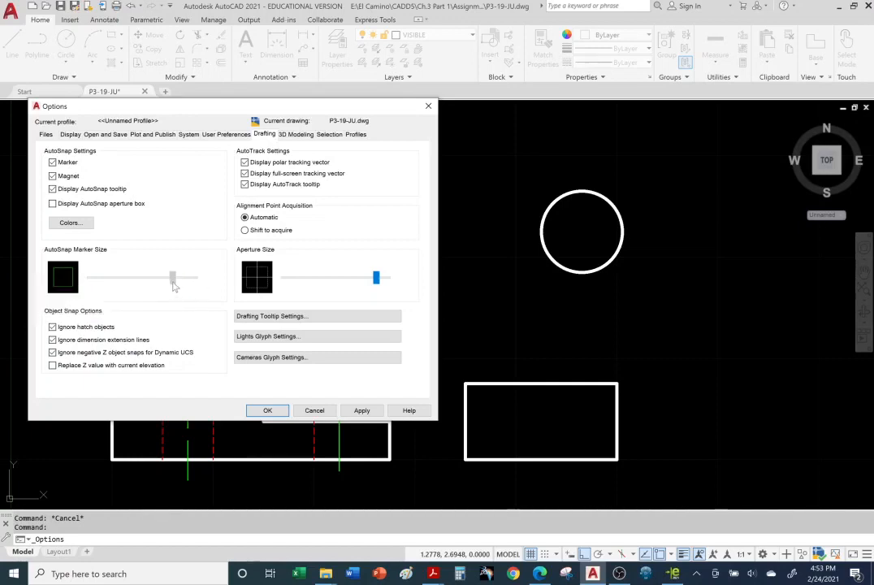
mouse_move(167, 278)
left_mouse_down()
mouse_move(194, 279)
mouse_move(103, 283)
mouse_move(194, 280)
mouse_move(152, 286)
left_mouse_up()
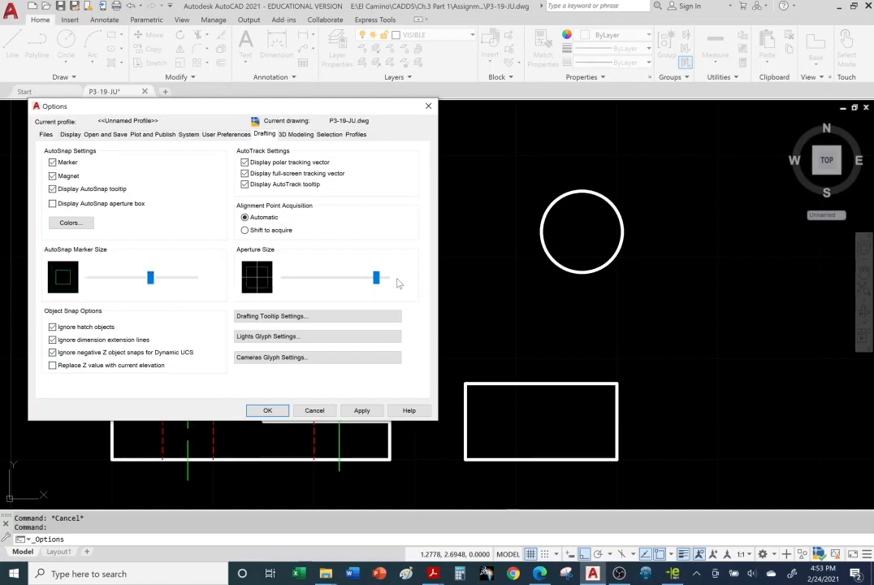
mouse_move(376, 277)
left_mouse_down()
mouse_move(312, 279)
mouse_move(381, 286)
left_mouse_up()
Step: Try a much smaller grip size in the selection options, enlarge it again, and cancel the Options changes
left_click(295, 134)
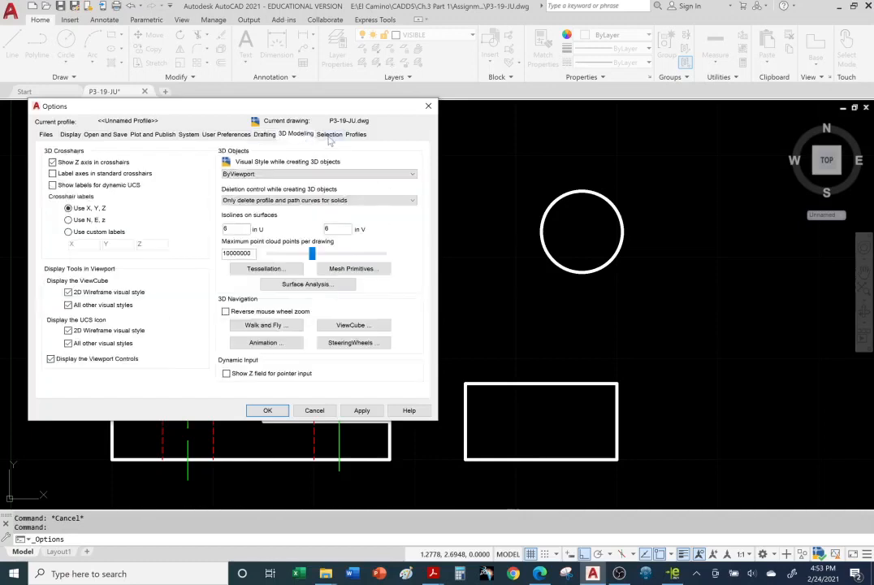
left_click(330, 135)
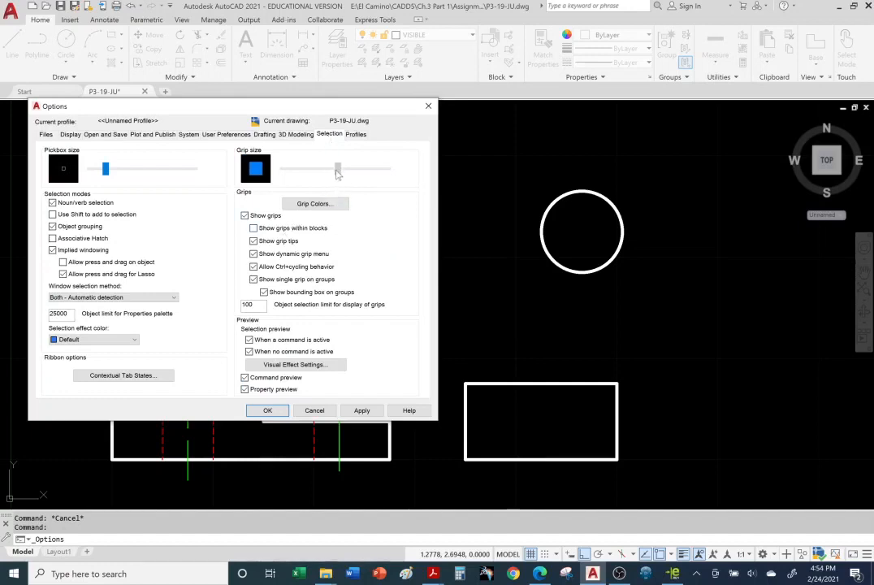
left_click_drag(332, 173, 288, 175)
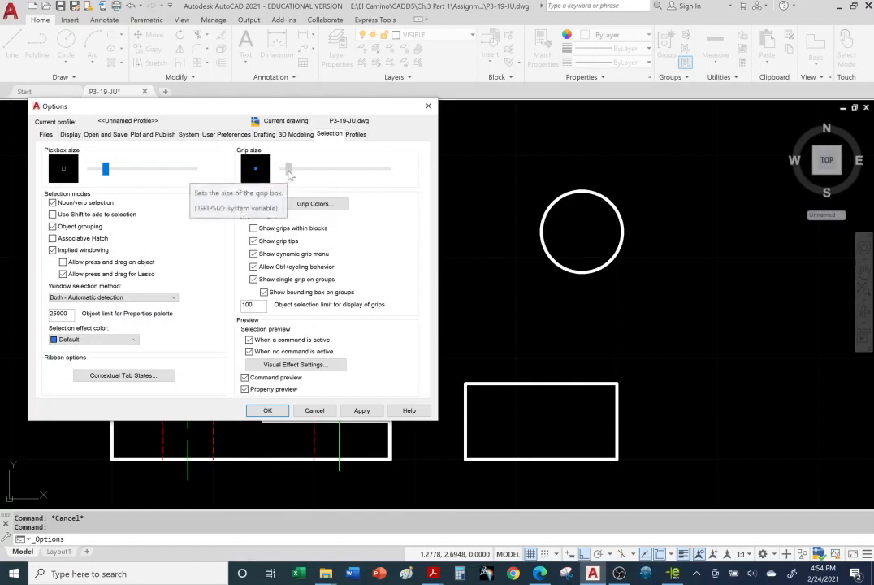
left_click_drag(290, 175, 341, 174)
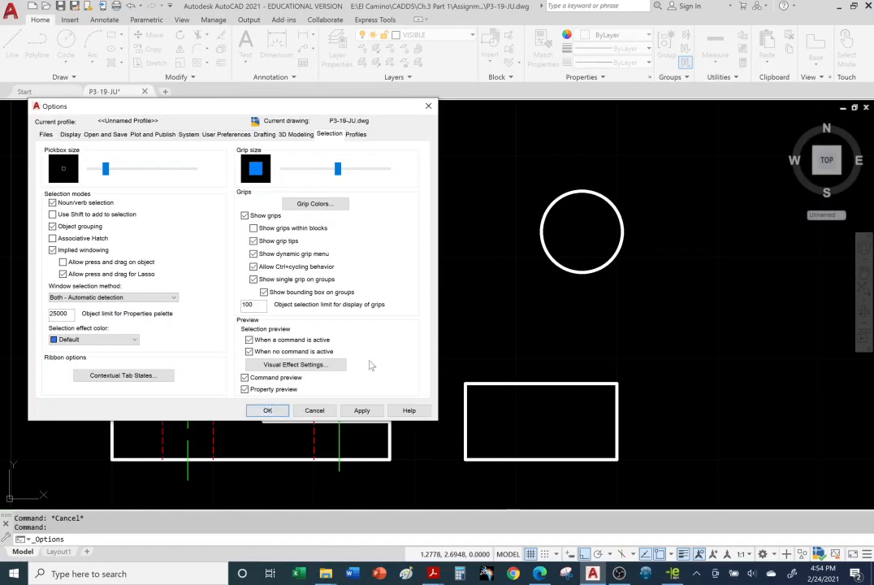
left_click(326, 414)
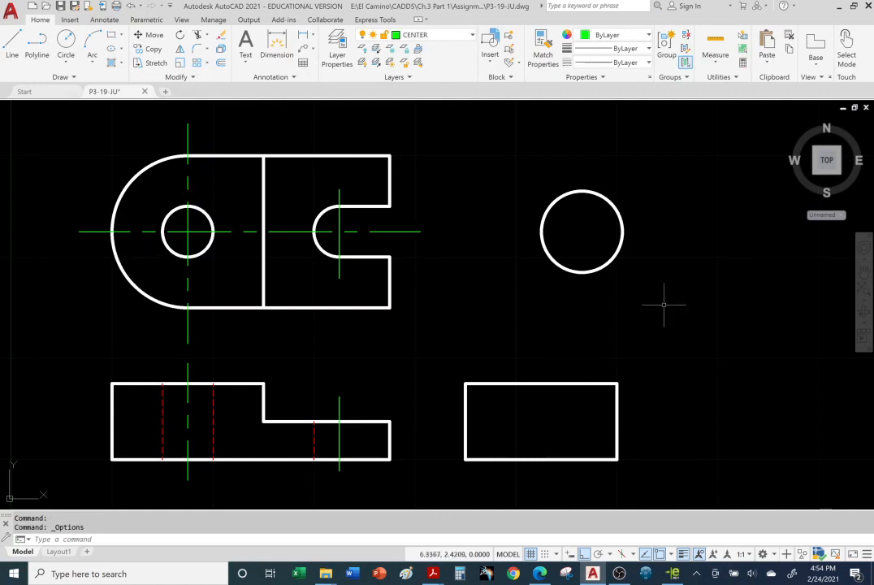
Step: Enlarge the circle above the side view to a radius of about 1.2 using its left quadrant grip
left_click(615, 257)
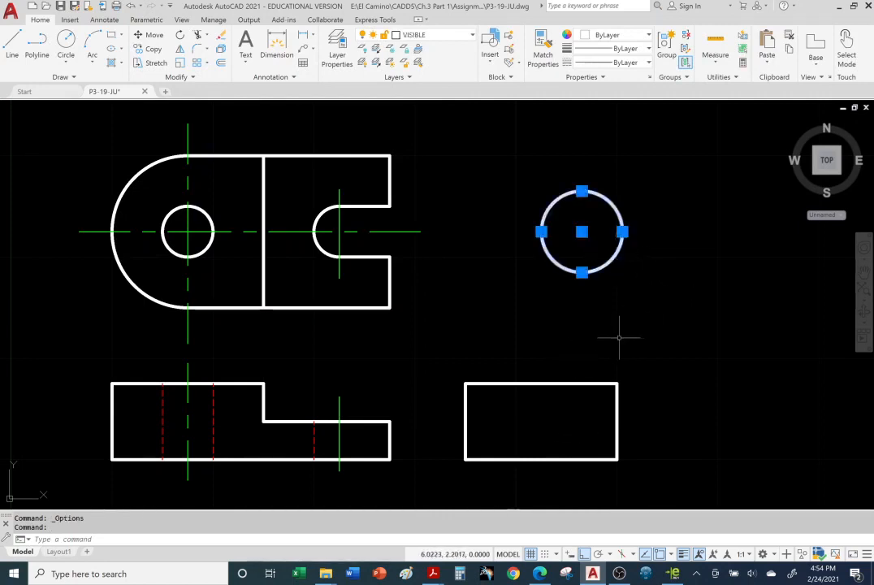
left_click(541, 232)
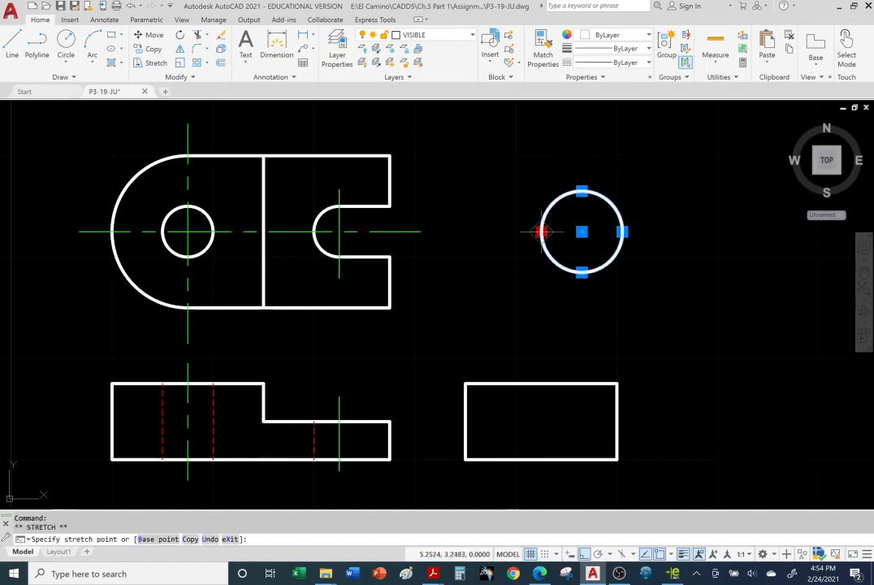
left_click(460, 232)
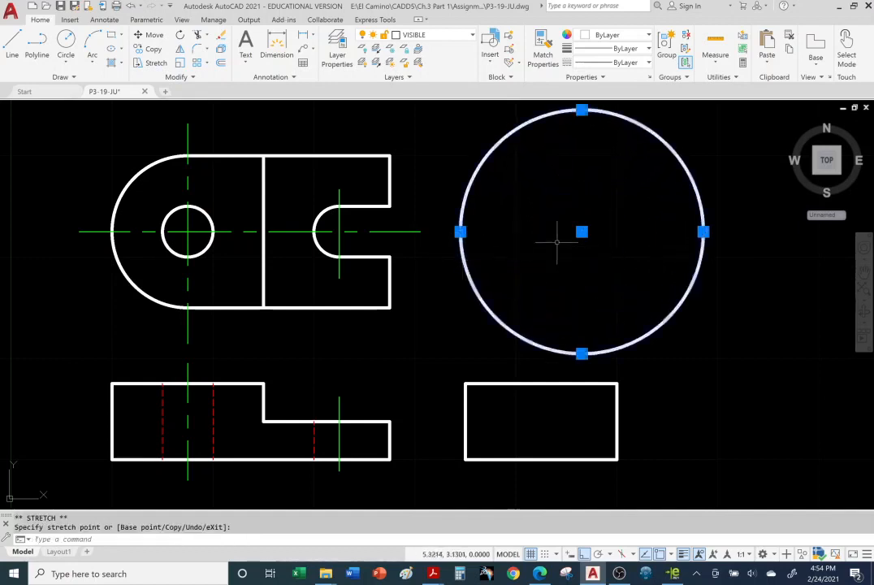
Step: Move the circle by its centre grip to about 6.22, 3.04 with Ortho off and shrink it using its lower quadrant grip
left_click(582, 232)
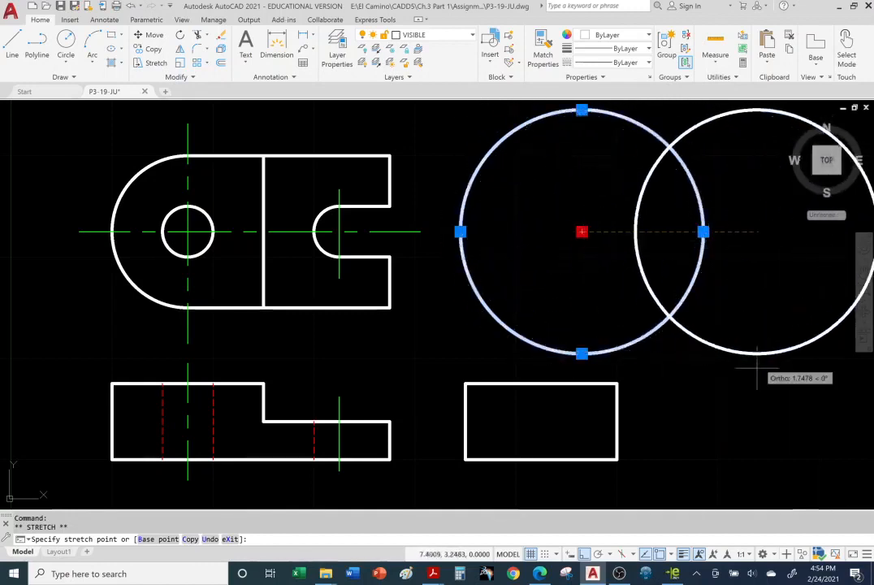
left_click(583, 554)
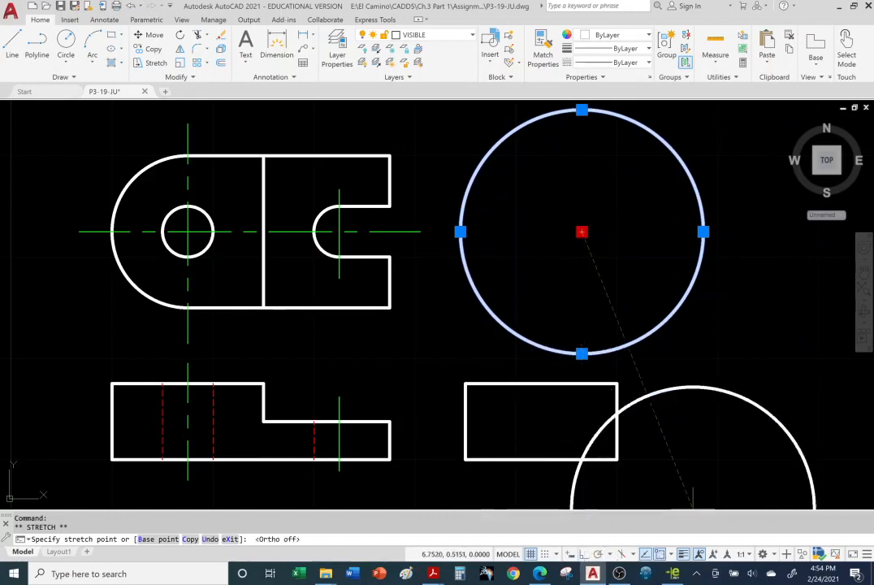
left_click(639, 253)
left_click(640, 375)
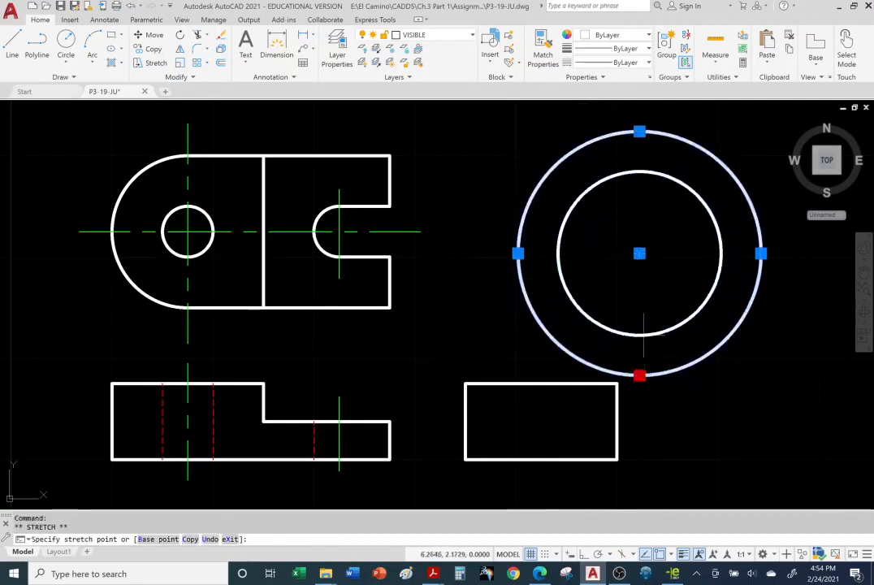
left_click(639, 313)
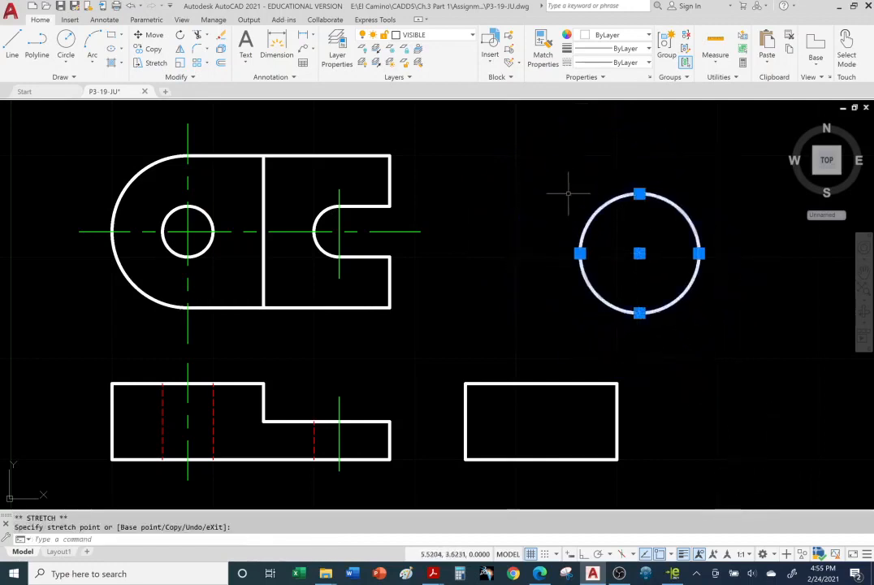
Step: Move the side view's top edge line straight up about 0.47 using its middle grip
left_click(574, 383)
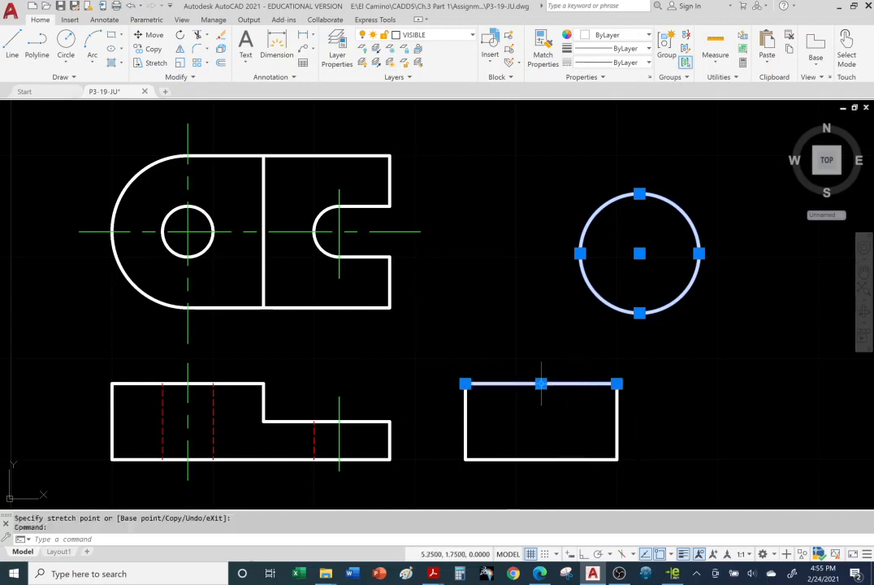
left_click(541, 383)
left_click(542, 336)
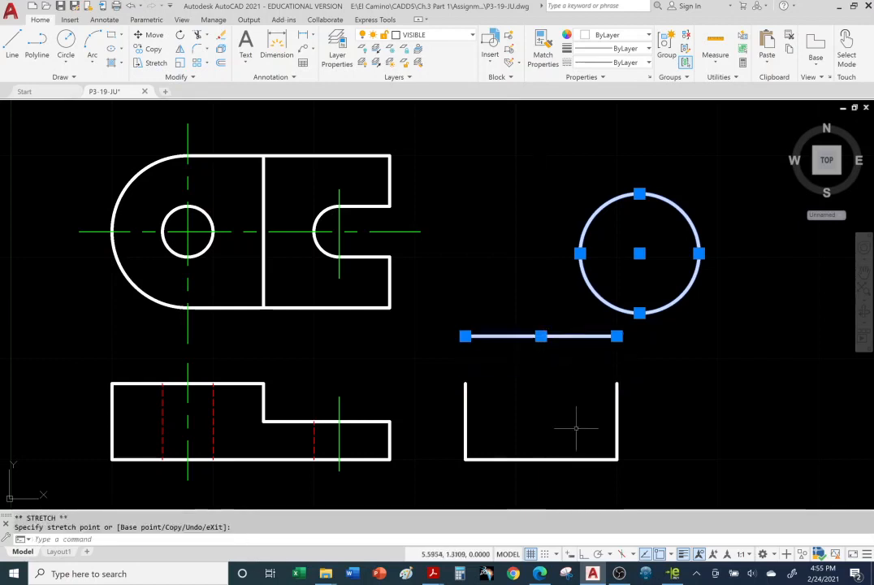
Step: Stretch the raised line's right endpoint horizontally to about X 7.43 and shorten it back to about X 6.43 using its end grip
left_click(616, 335)
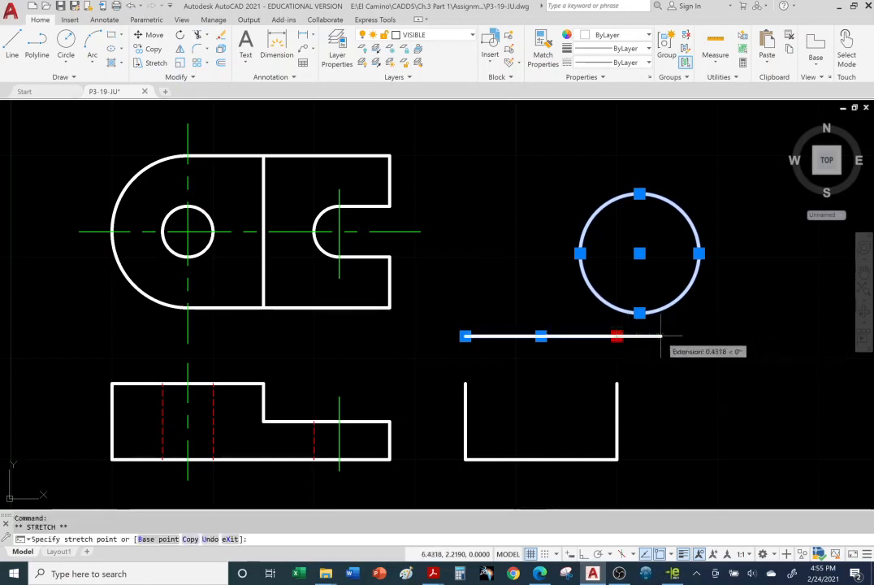
left_click(762, 335)
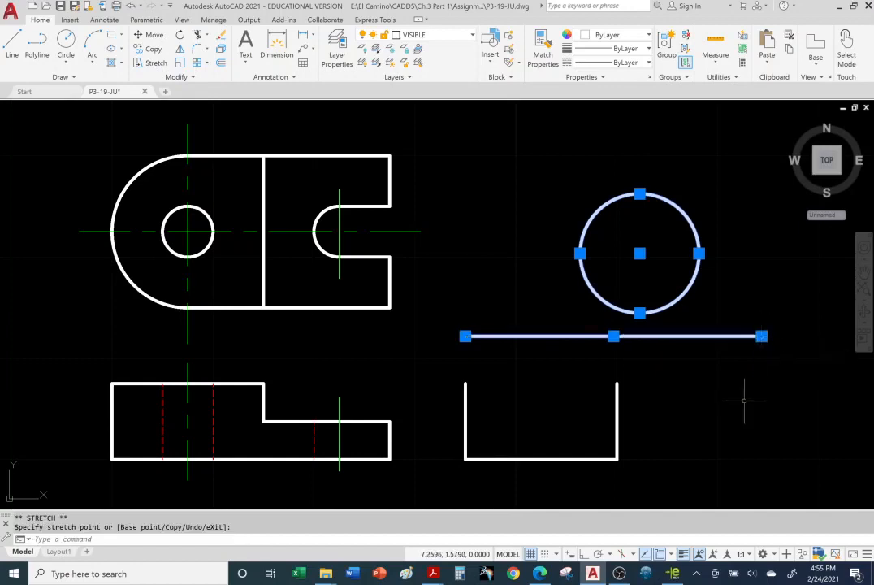
left_click(762, 336)
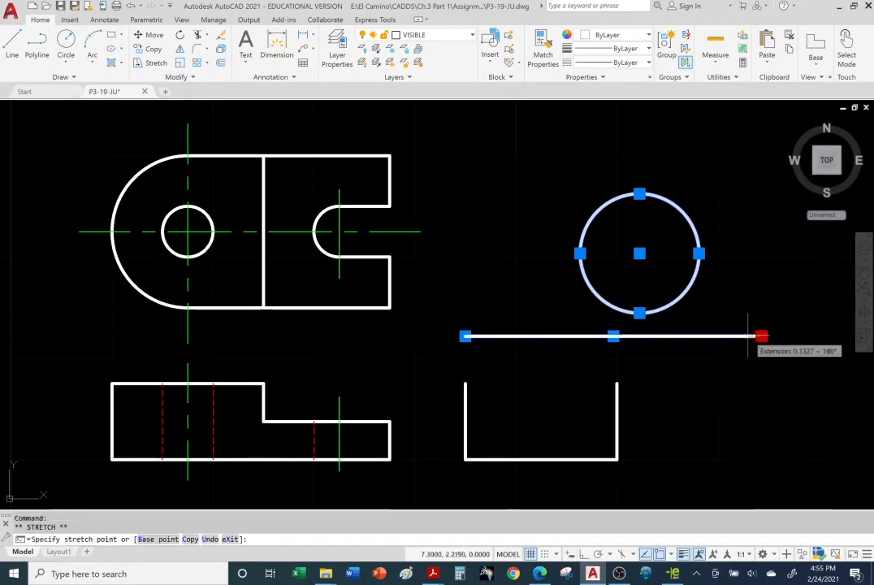
left_click(662, 336)
Step: Stretch the raised line's left endpoint horizontally beneath the top view and shorten it back to just beyond the side view's left edge
left_click(466, 336)
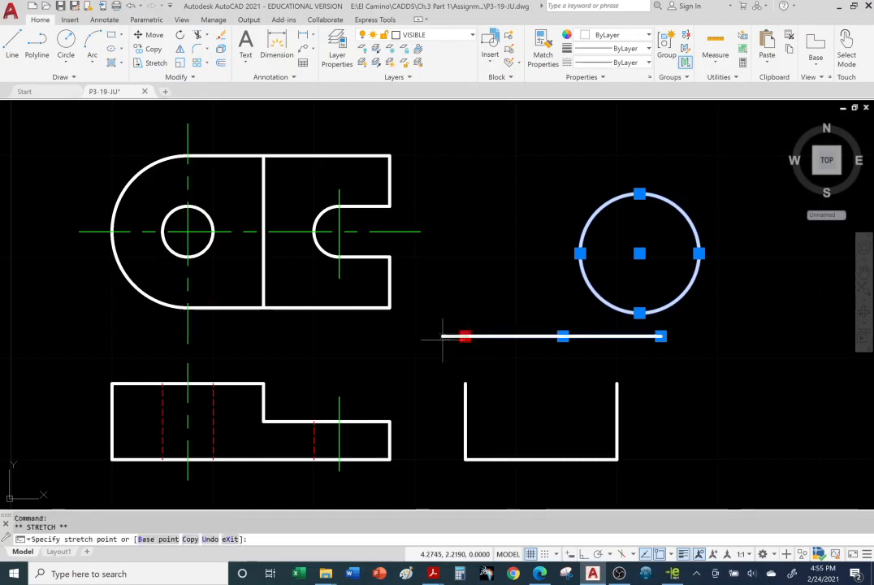
left_click(298, 335)
left_click(299, 336)
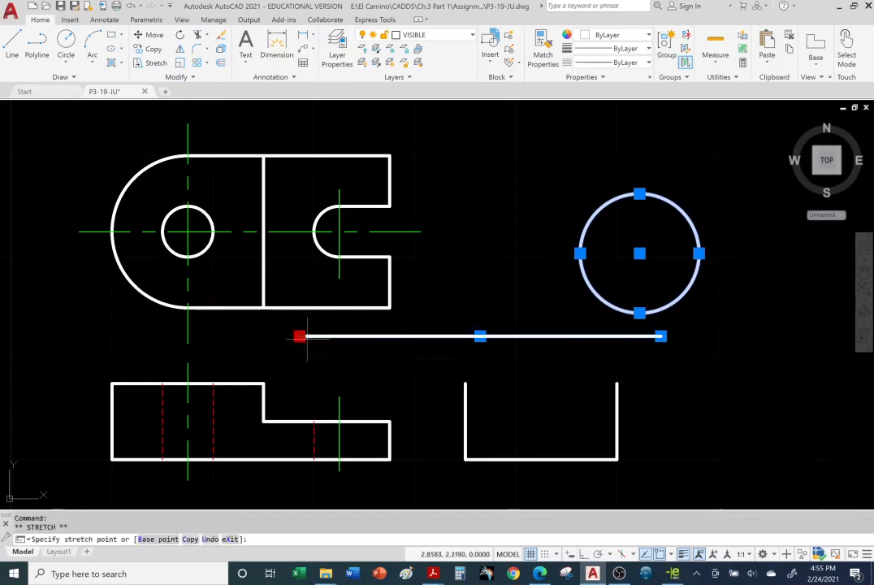
left_click(446, 336)
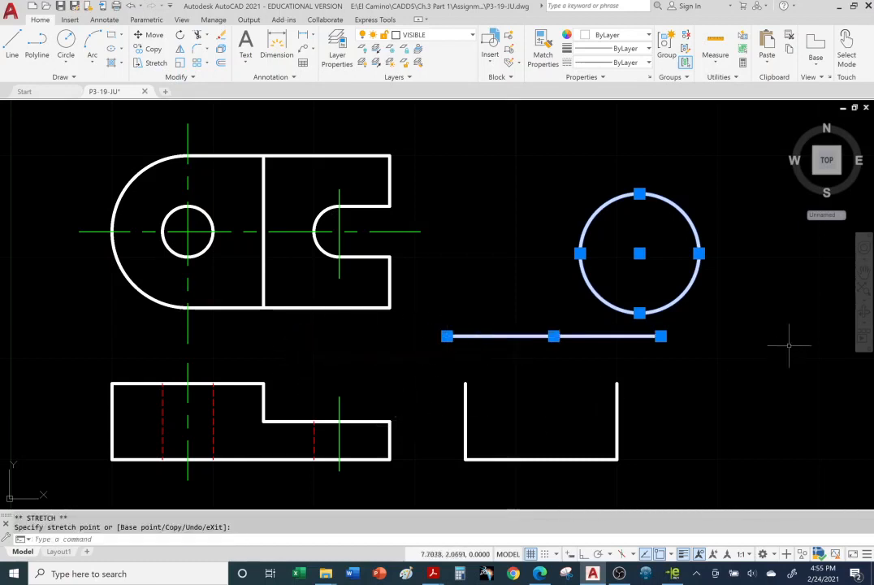
Step: Tilt the raised line by stretching its right endpoint straight down to beside the side view, and clear the selection
left_click(661, 335)
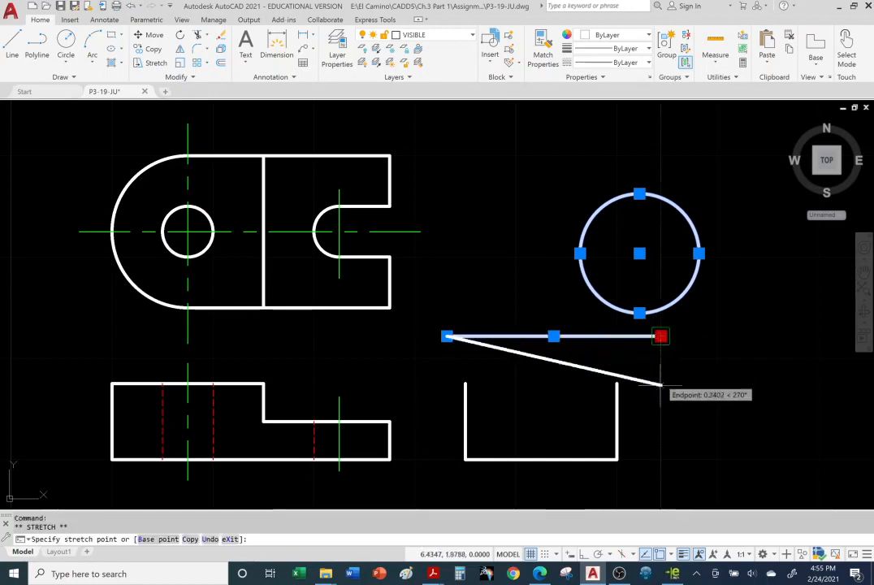
left_click(661, 409)
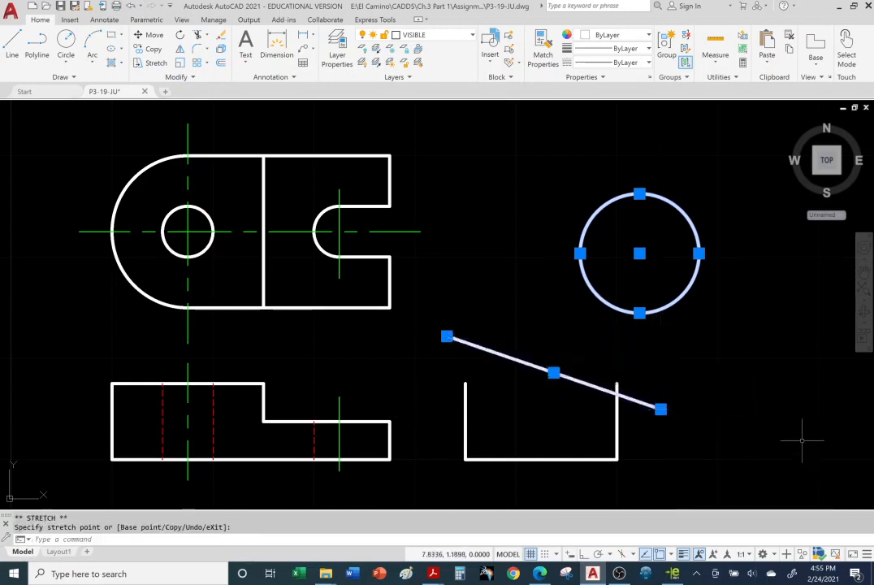
key("Escape")
key("Escape")
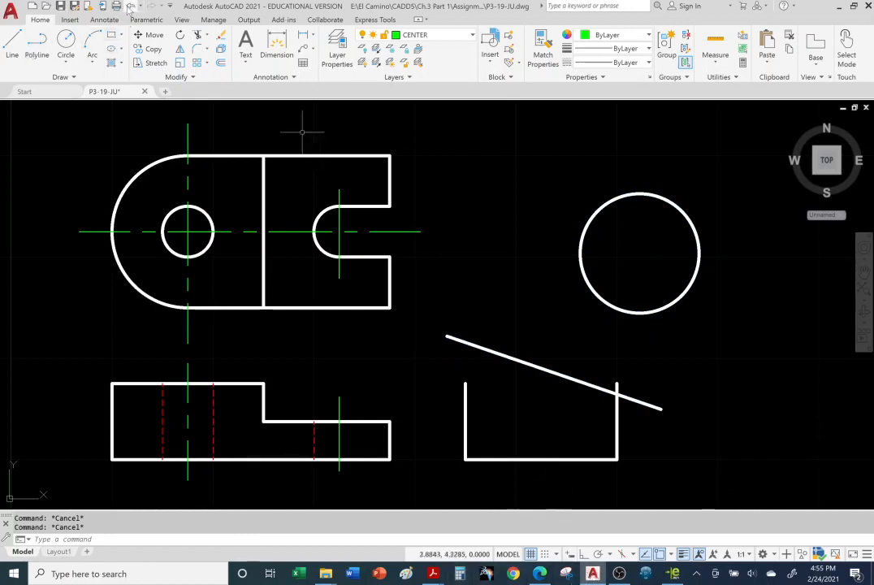
Step: Undo the line's grip edits, including its upward move, back to the closed side view rectangle
left_click(130, 7)
left_click(129, 7)
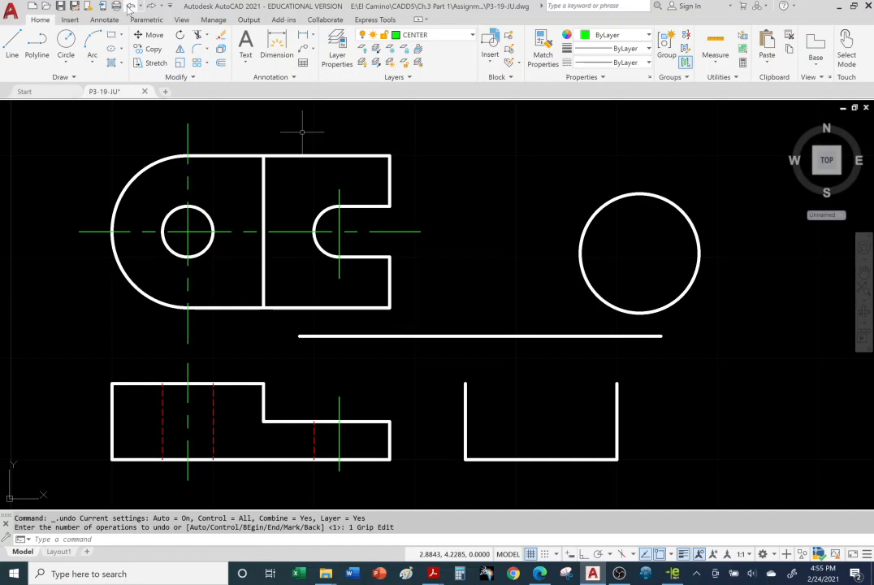
left_click(129, 7)
left_click(130, 7)
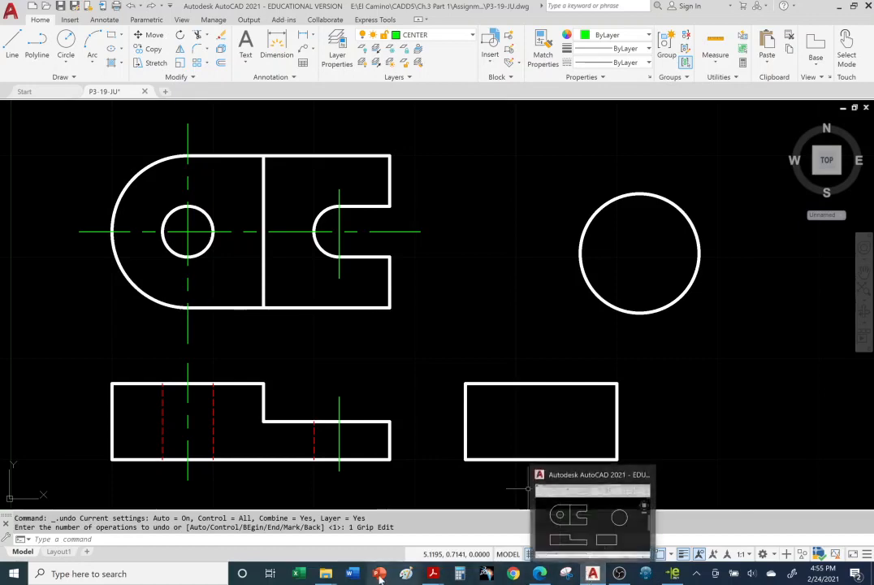
Step: Switch to the lecture slides in Adobe Acrobat Reader and advance from the Grips slide to the Auxiliary Views slide
mouse_move(435, 574)
left_click(499, 524)
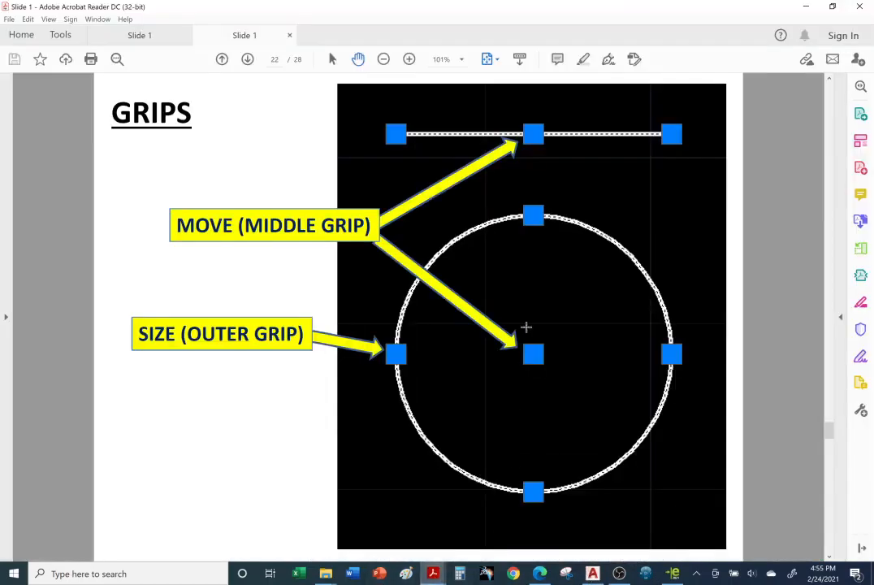
scroll(526, 326, "down", 1)
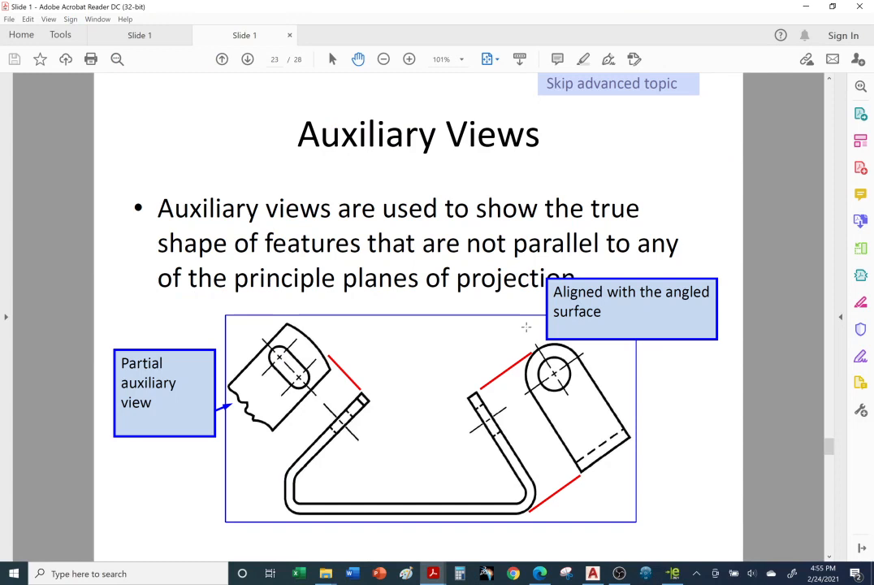
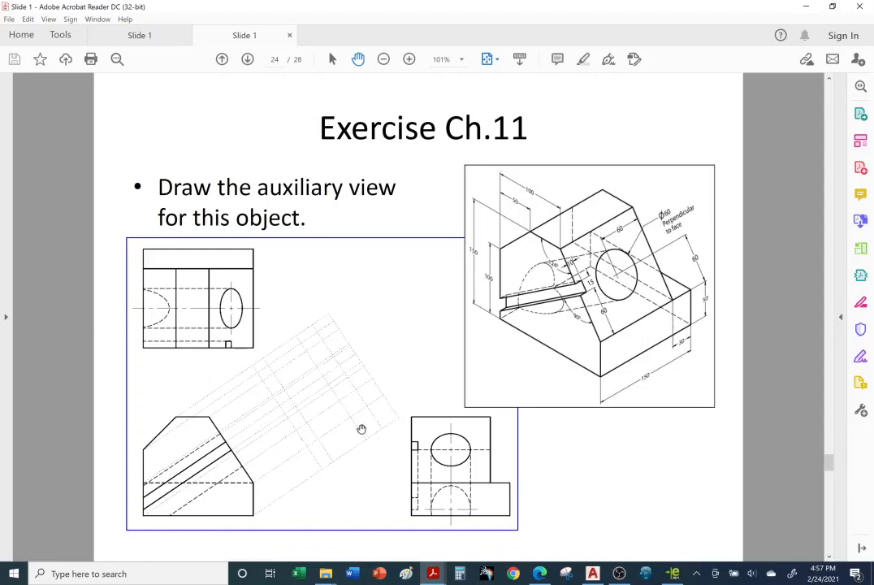
Step: Advance the slides past the auxiliary view solution and the Lengthen and Align slide to the WCS and UCS slide, rechecking the solution once
scroll(347, 376, "down", 1)
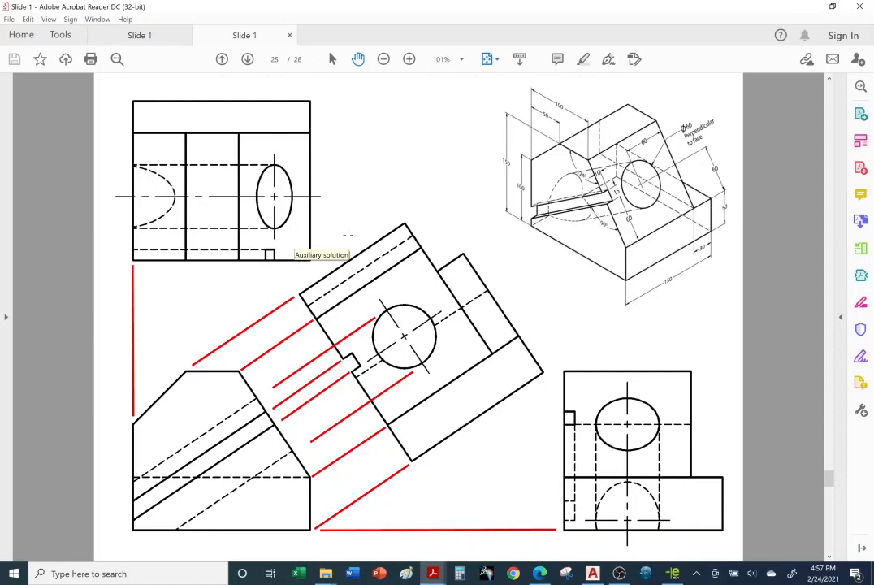
scroll(347, 234, "down", 1)
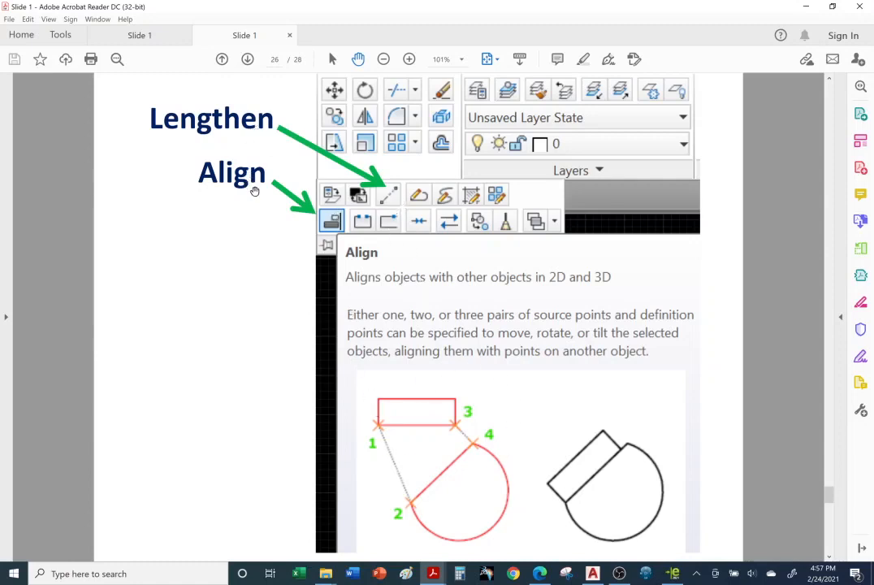
scroll(241, 308, "up", 1)
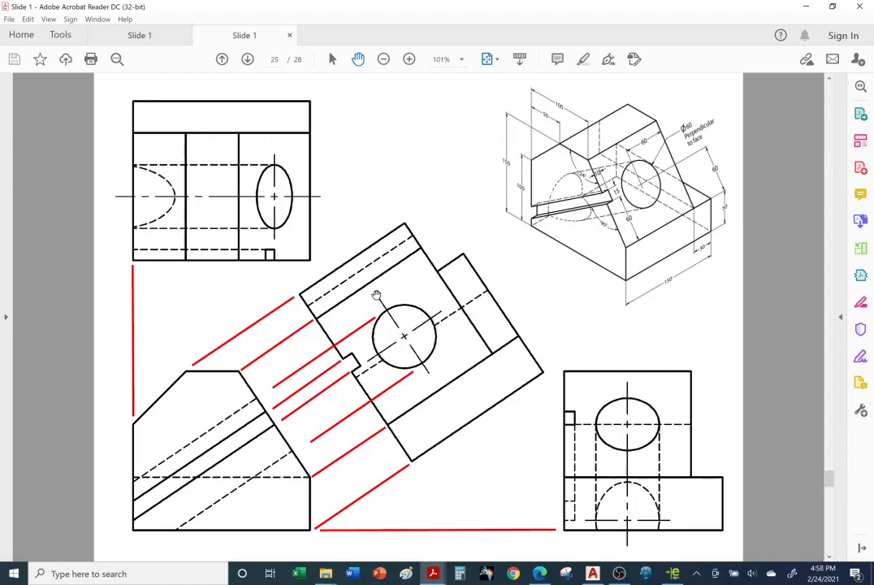
scroll(428, 311, "down", 1)
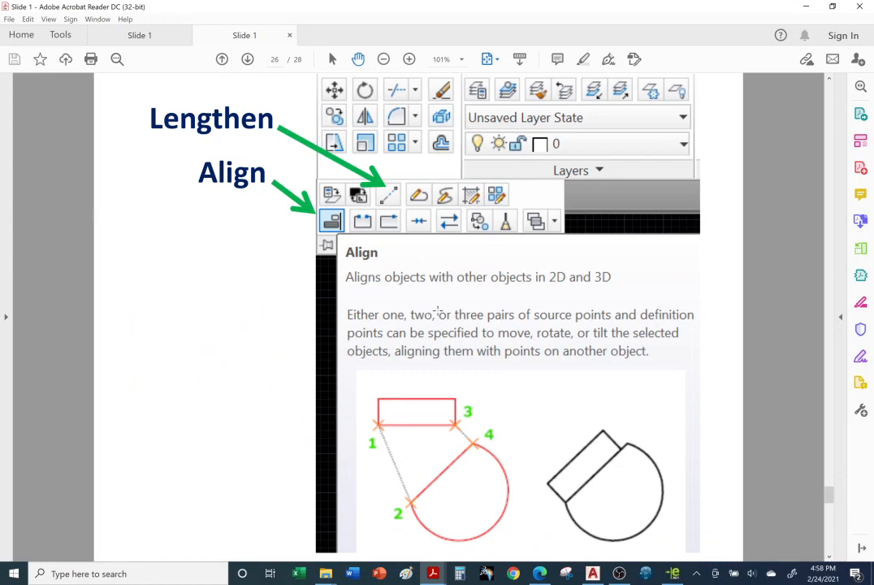
scroll(438, 311, "down", 1)
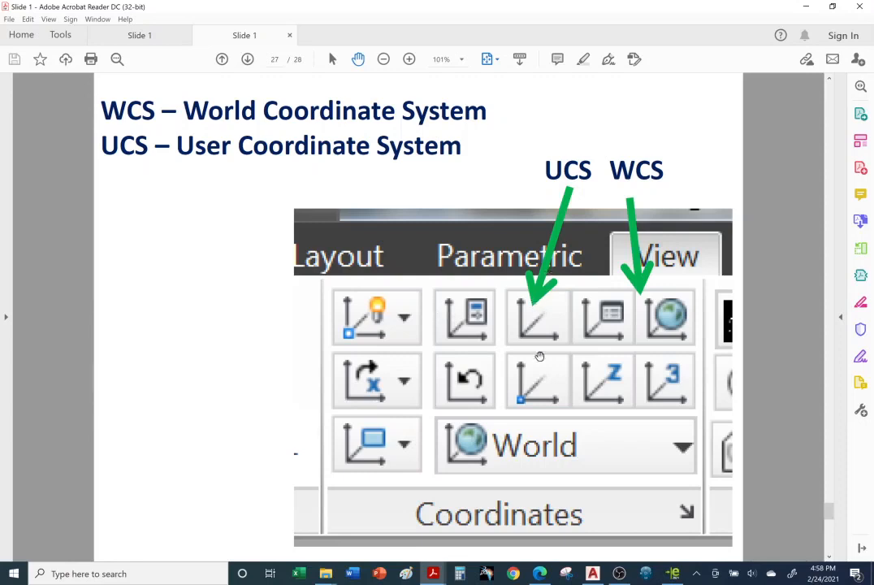
Step: Switch to the P3-19-JU drawing in AutoCAD and examine the front view's position relative to the coordinate origin
left_click(597, 575)
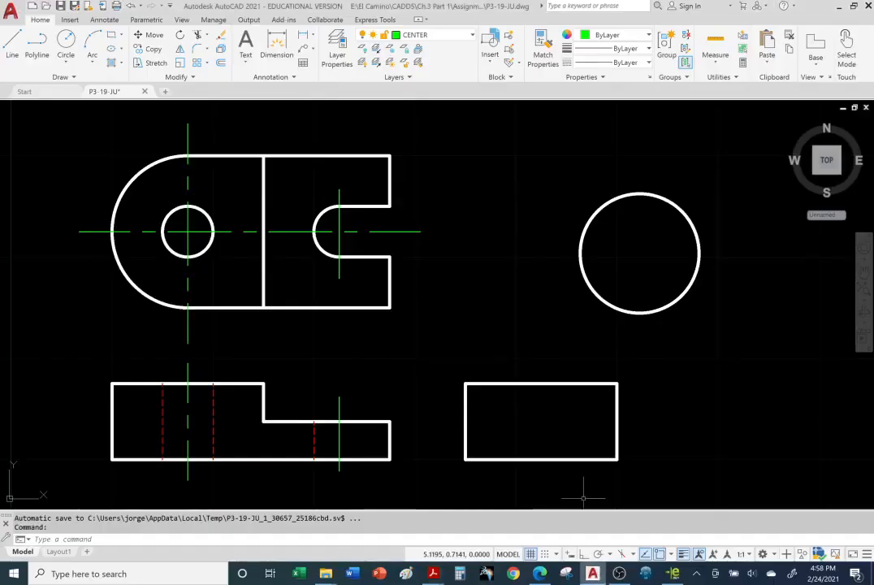
middle_click_drag(89, 470, 195, 397)
middle_click_drag(181, 445, 154, 421)
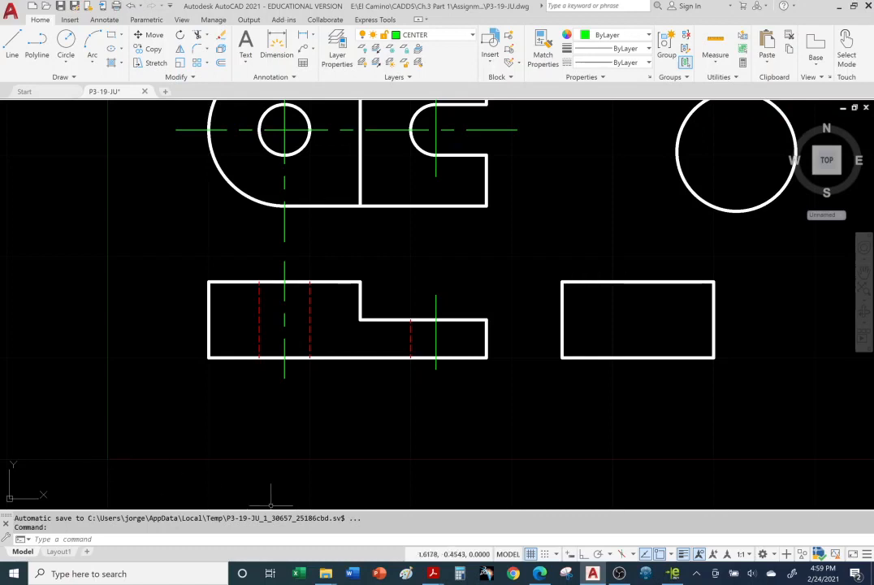
Step: Return to the WCS and UCS slide in Adobe Acrobat Reader and advance to the Grading Example slide for P2-9
mouse_move(433, 573)
left_click(496, 520)
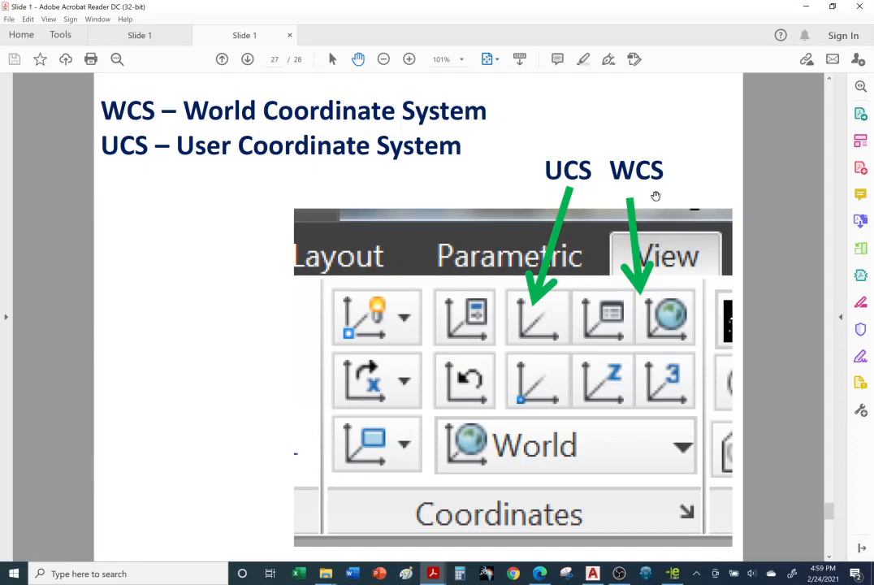
scroll(686, 323, "down", 1)
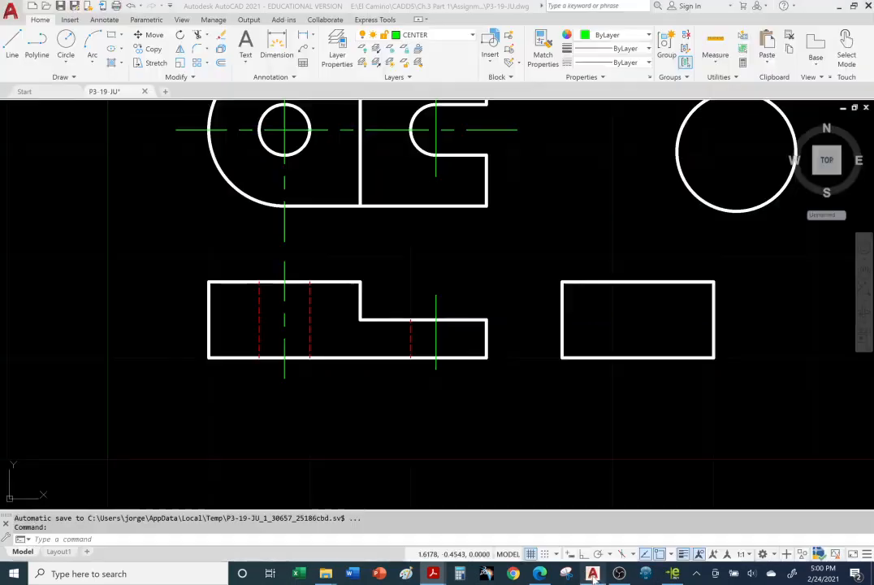
Step: Review all views of the P3-19-JU drawing in AutoCAD, and return to the Grading Example slide in Adobe Acrobat Reader
left_click(592, 574)
middle_click_drag(583, 267, 455, 364)
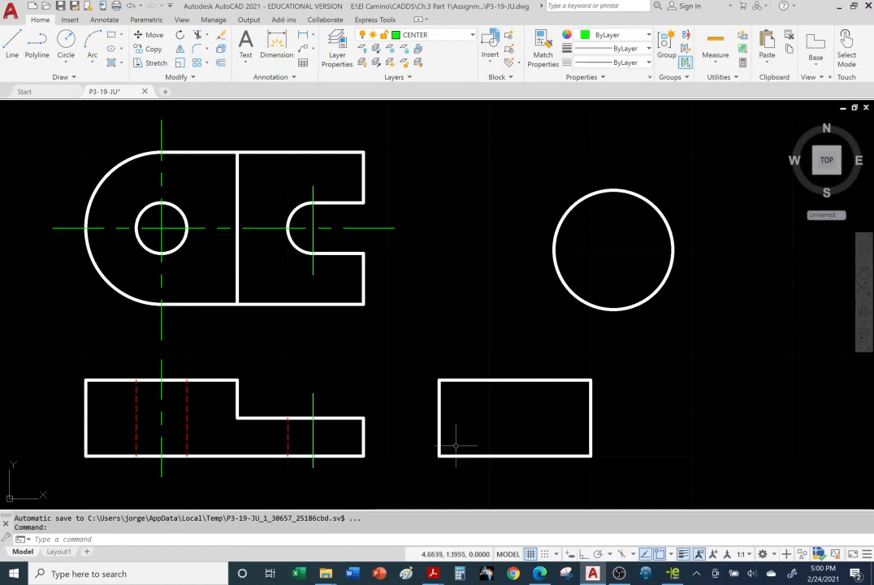
mouse_move(440, 576)
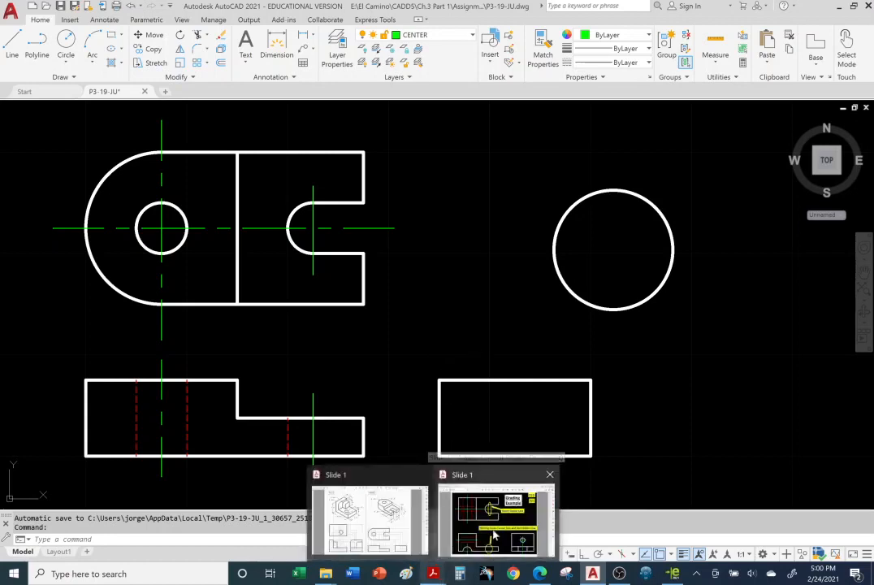
left_click(497, 520)
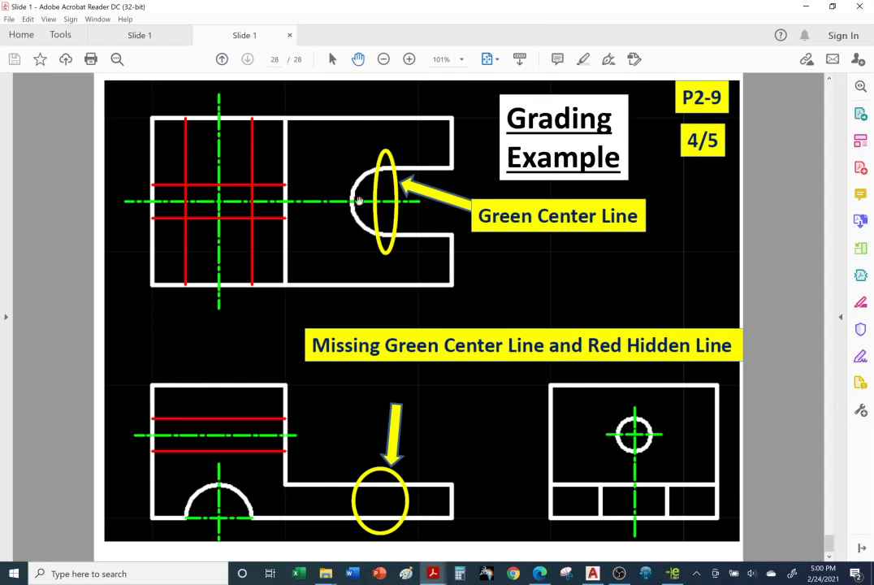